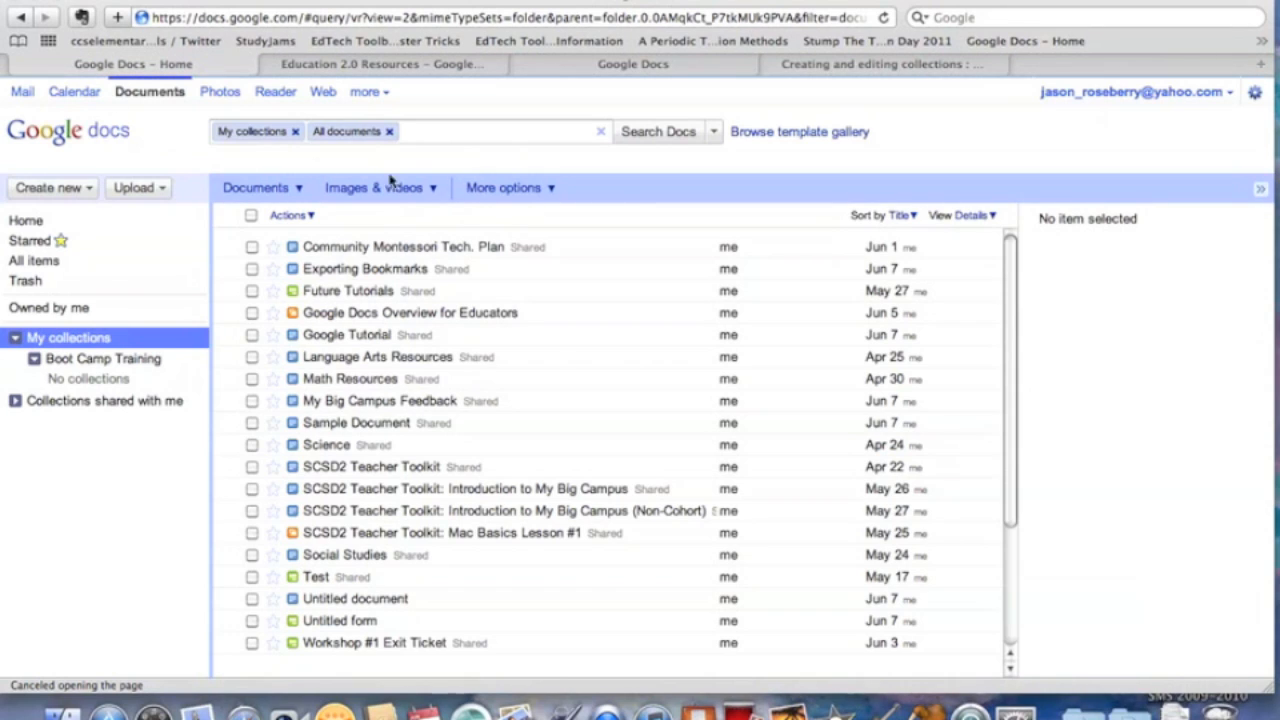
Show the new-item choices: Document, Presentation, Spreadsheet, Form, Drawing and Collection.
click(89, 192)
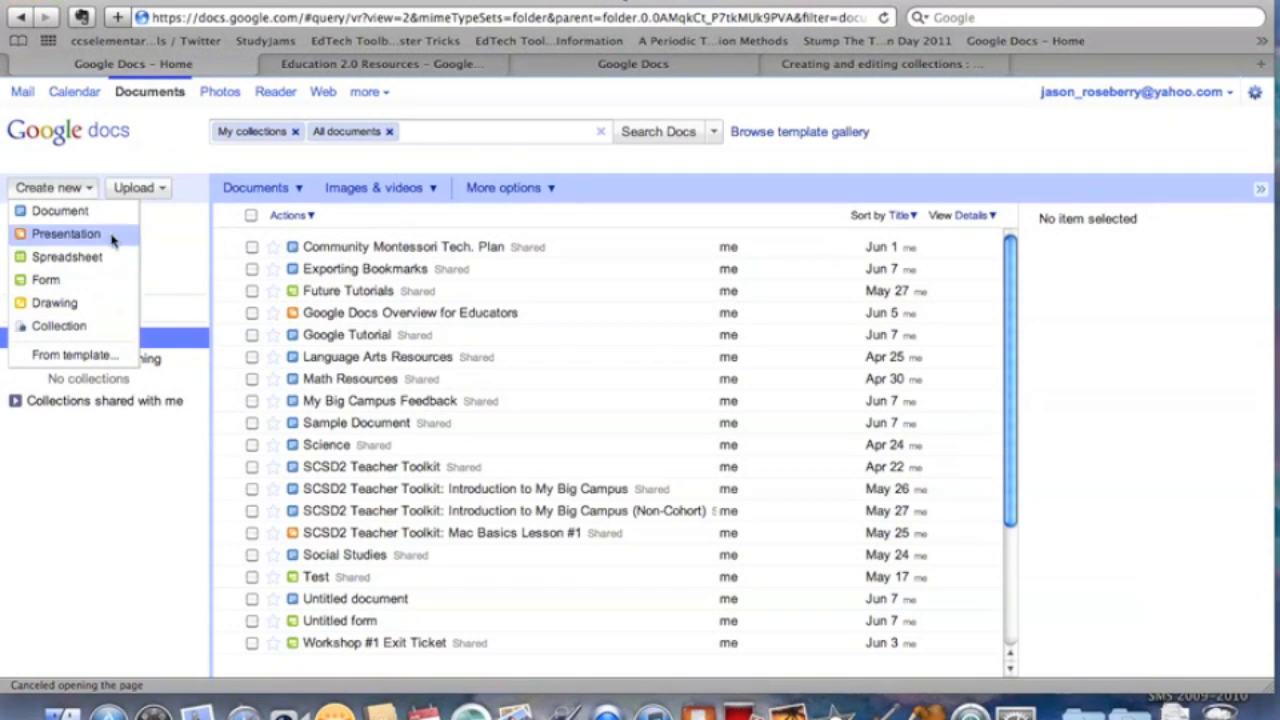
click(137, 188)
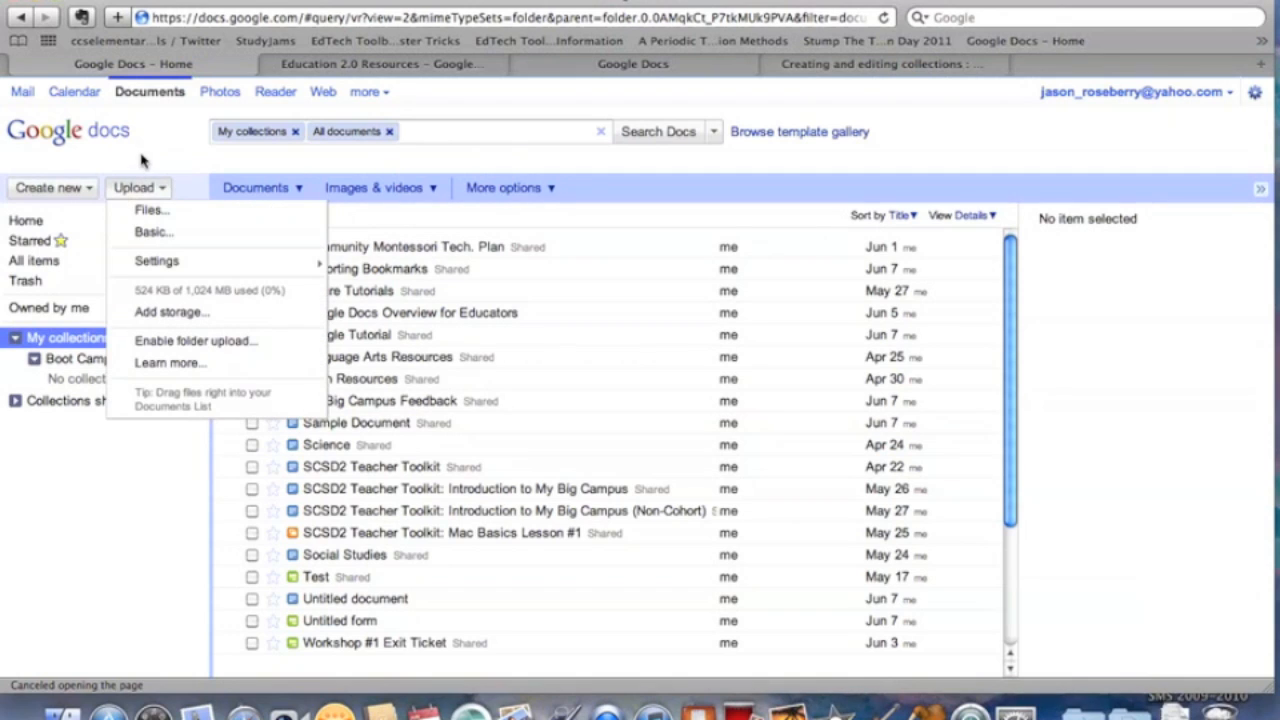
click(156, 221)
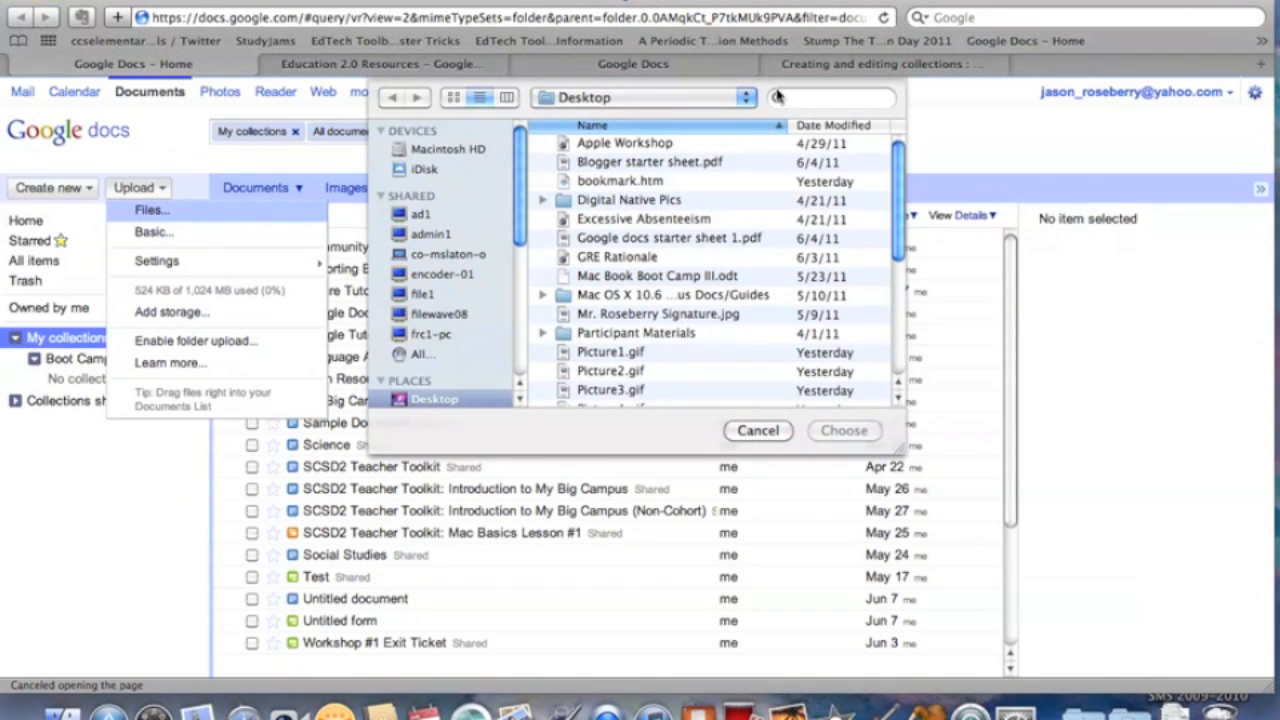
click(750, 433)
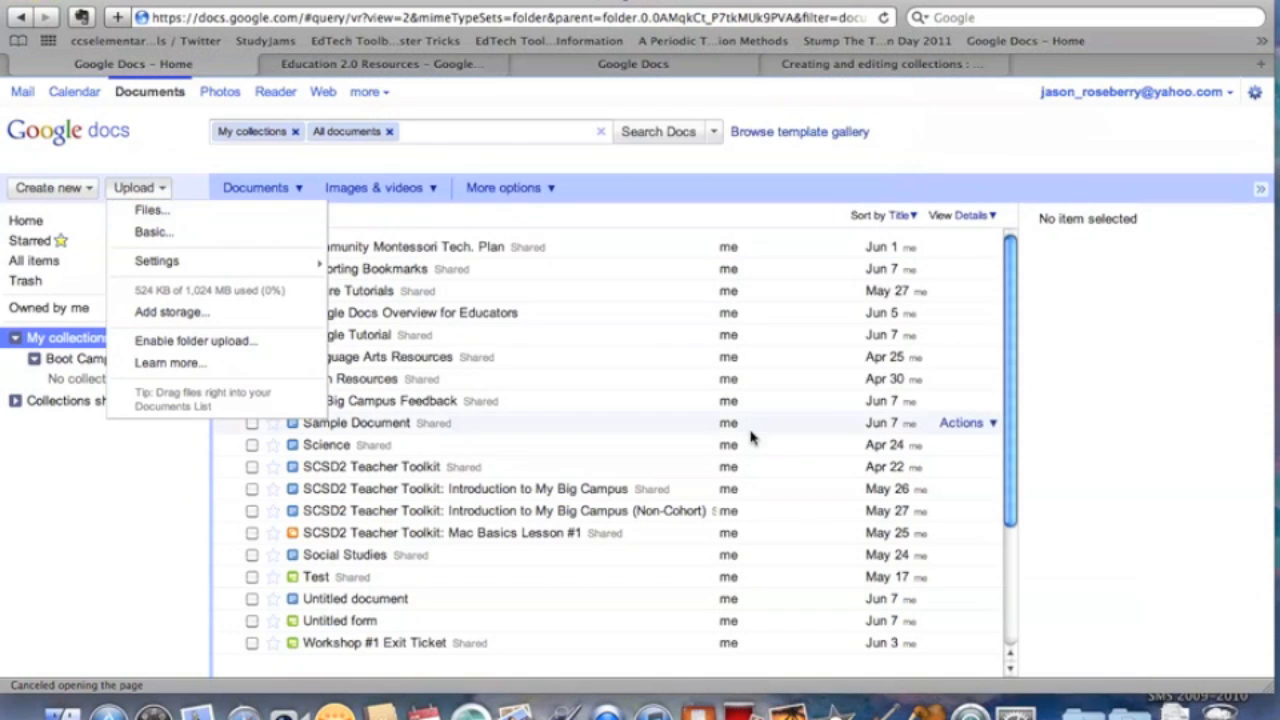
click(200, 168)
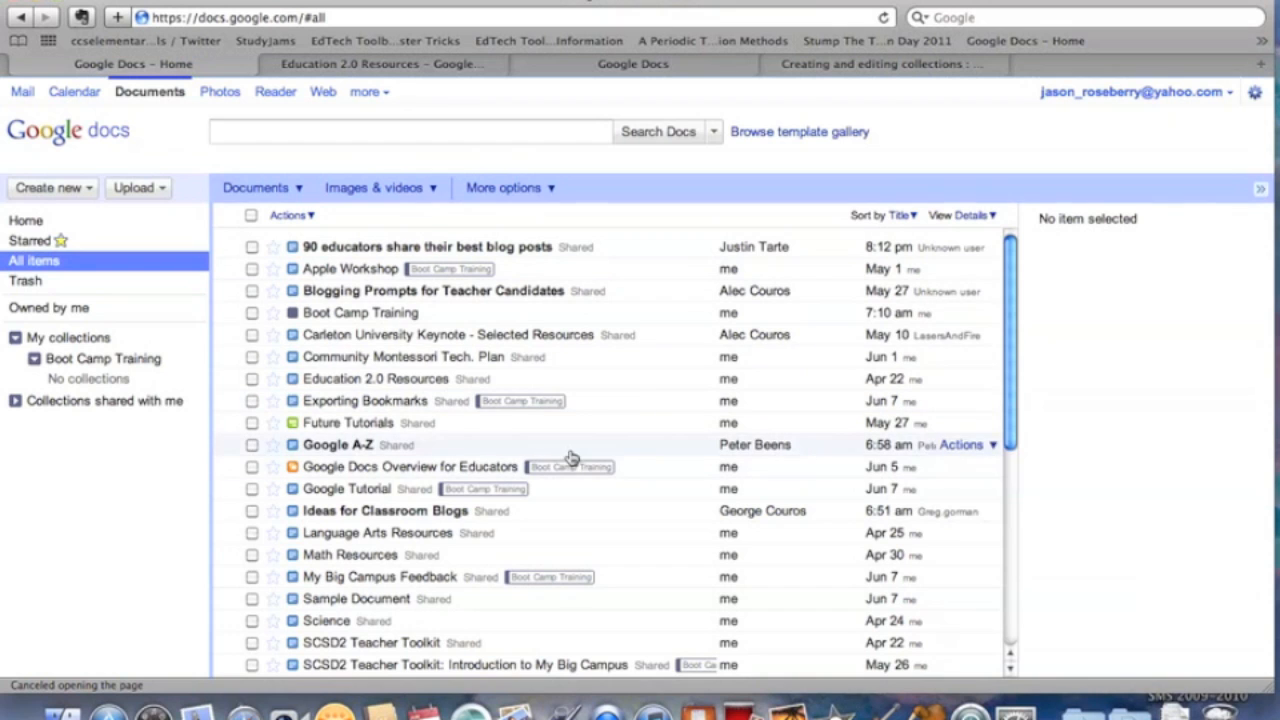
Browse the documents list, tick Future Tutorials, and filter to items owned by me.
scroll(590, 425, down, 3)
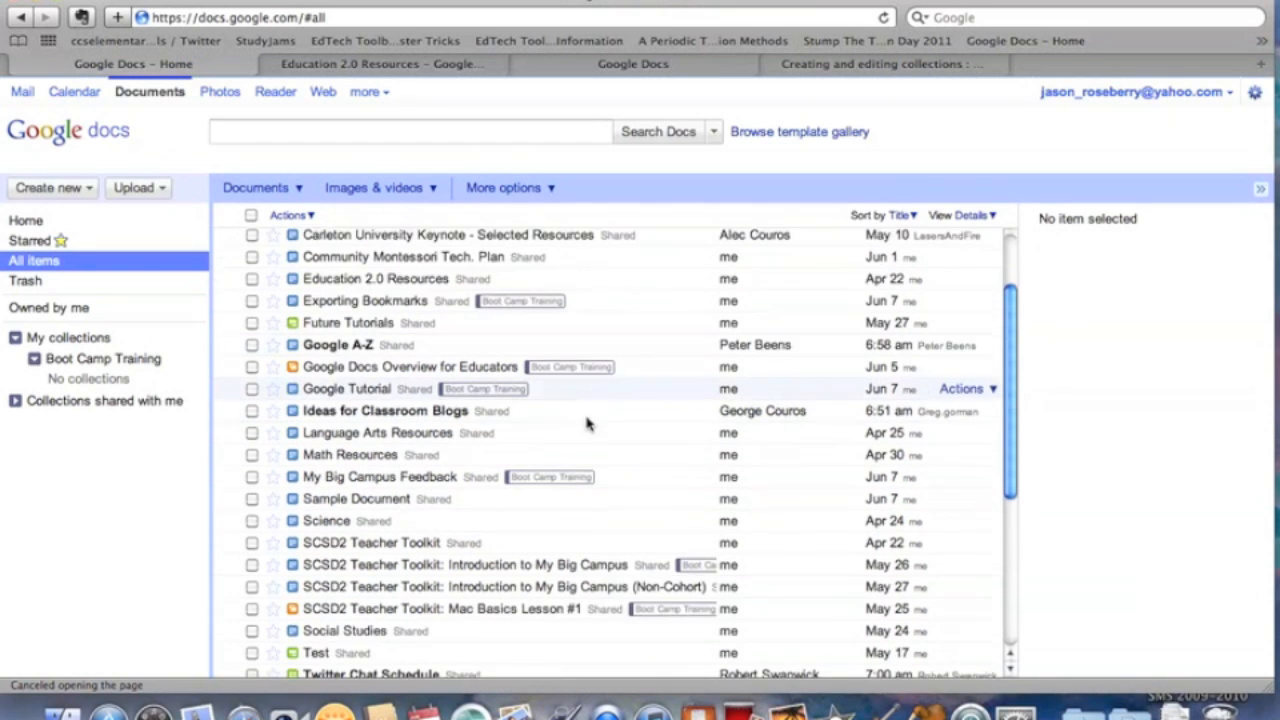
scroll(588, 424, down, 5)
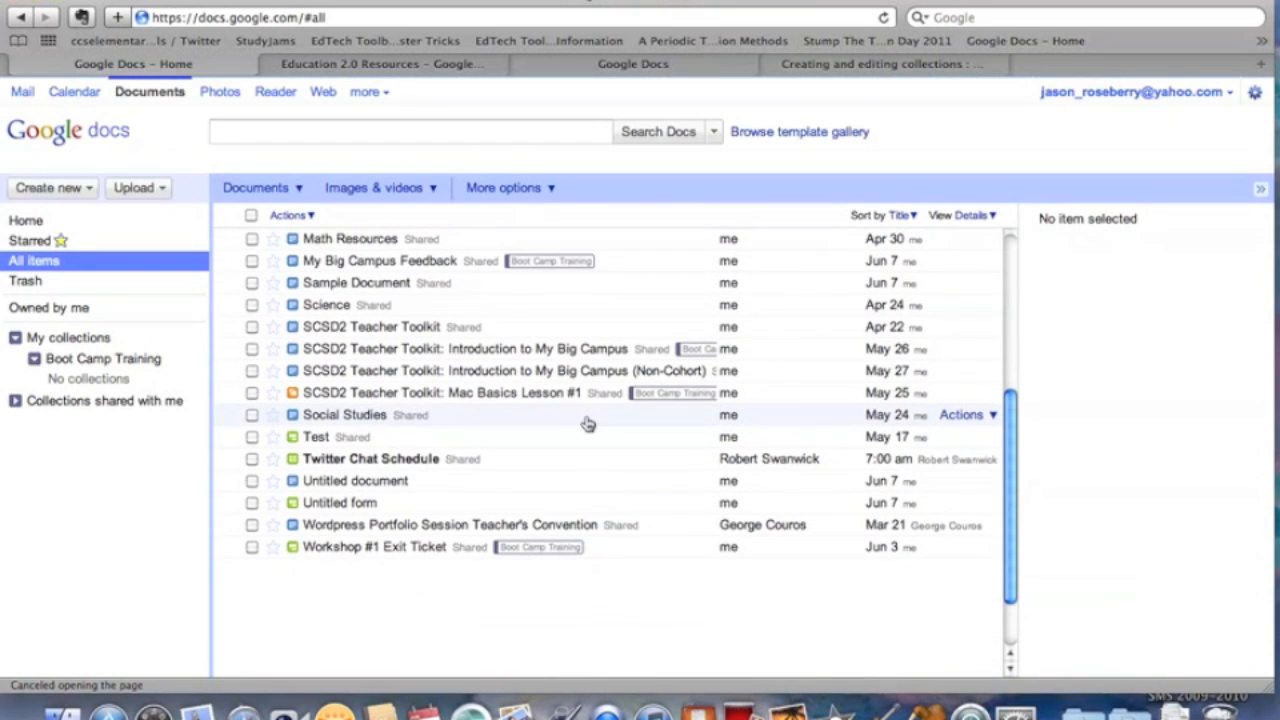
scroll(588, 424, up, 5)
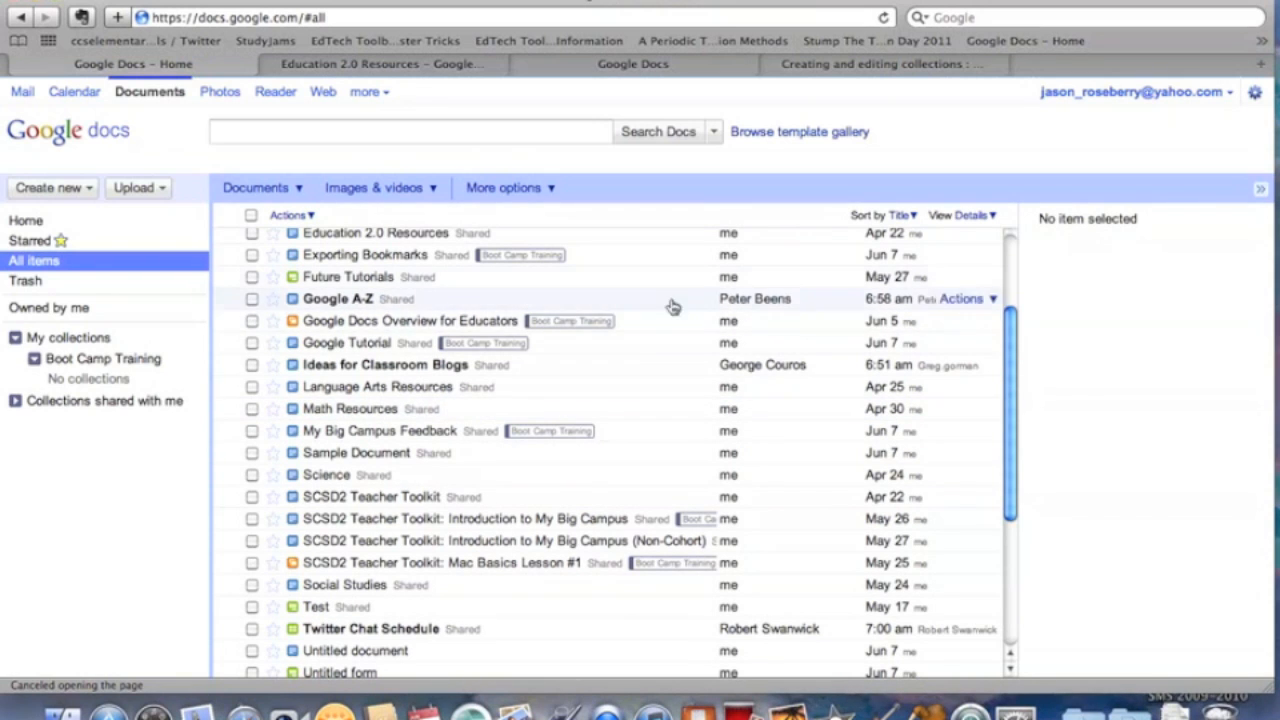
scroll(795, 400, down, 5)
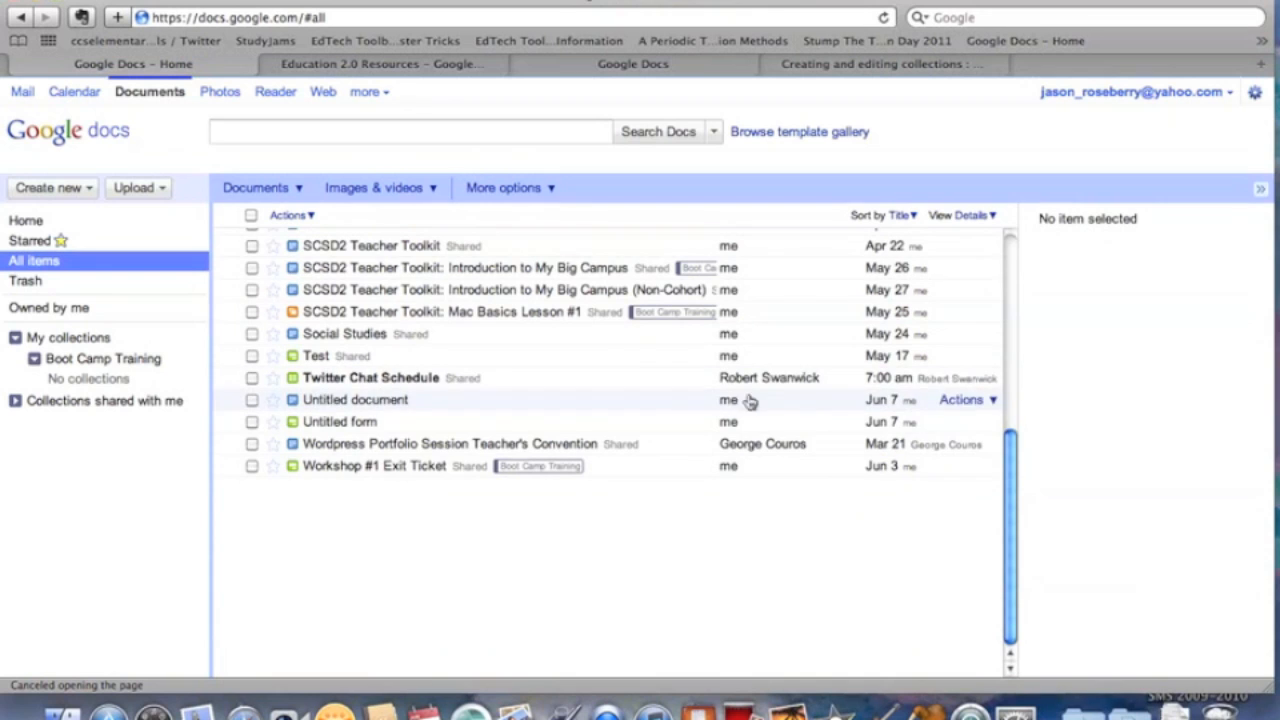
scroll(750, 420, up, 8)
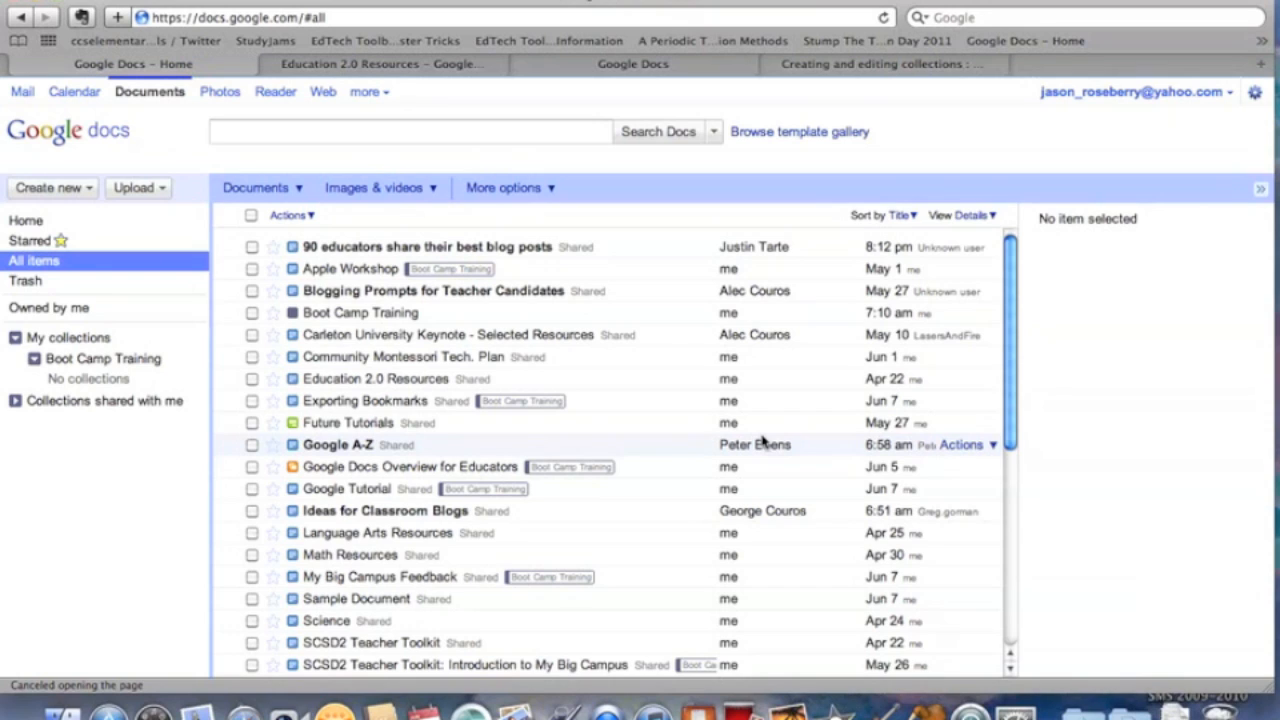
click(993, 447)
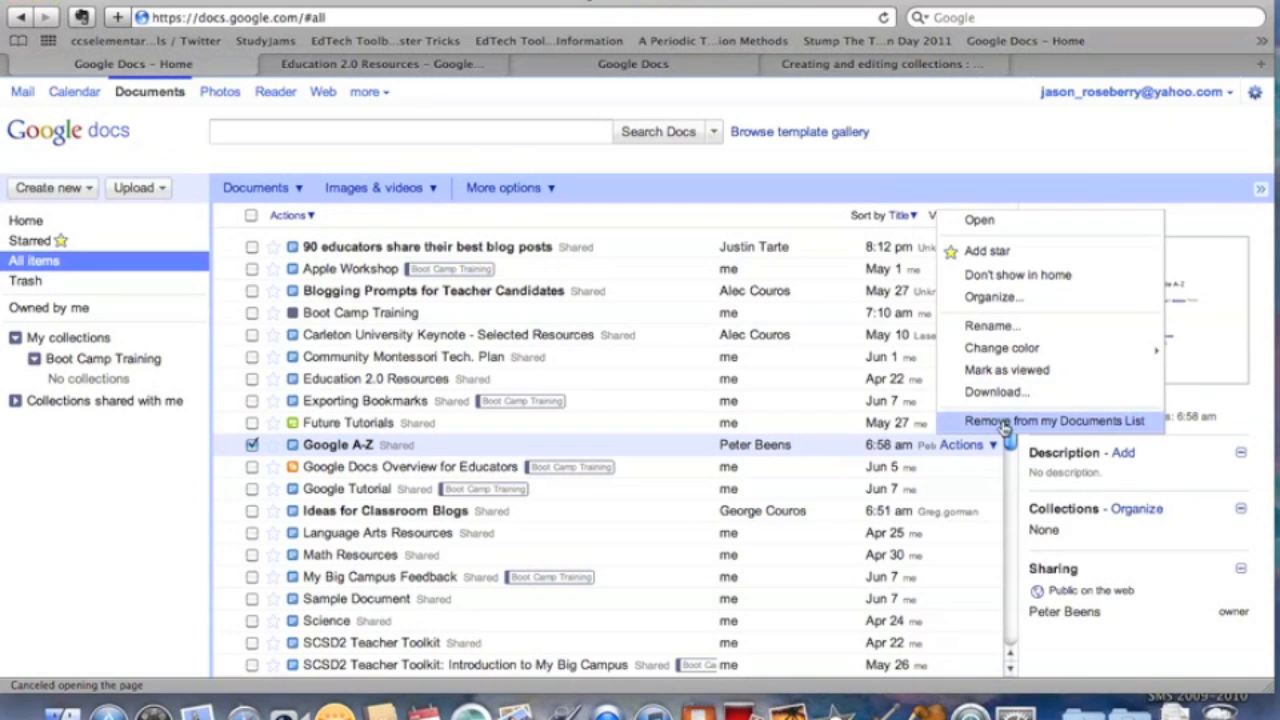
click(820, 426)
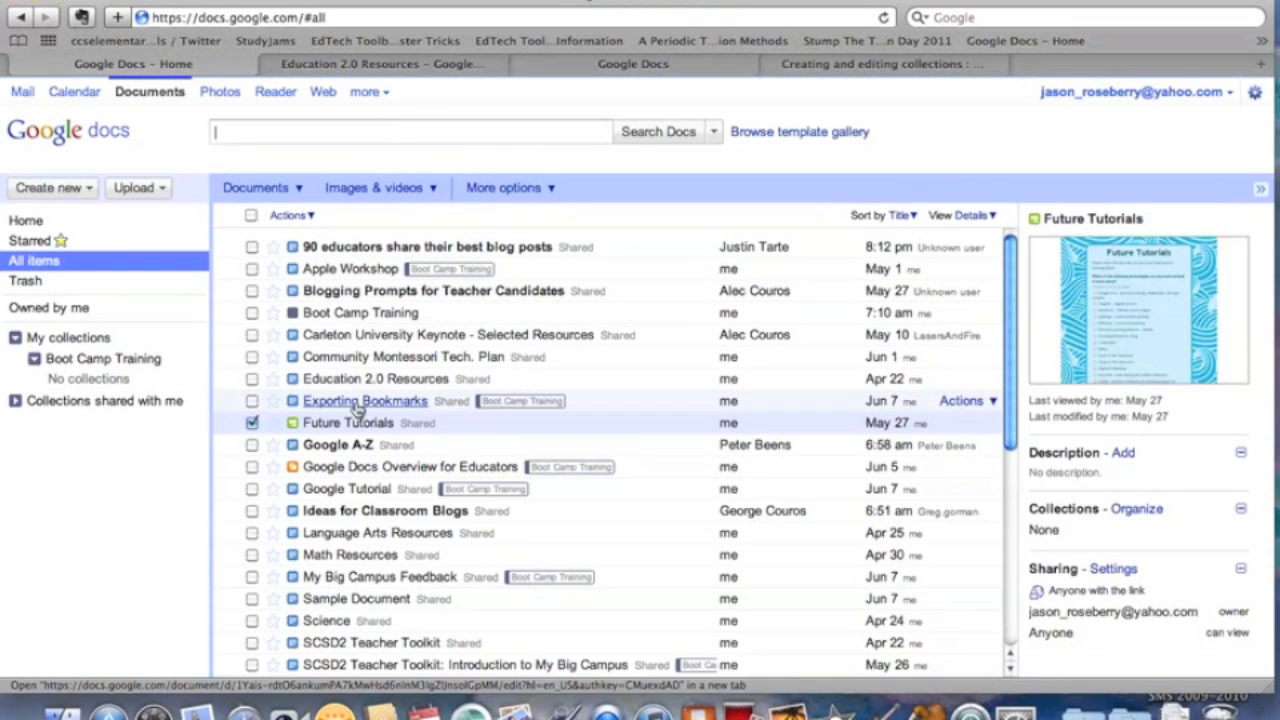
click(79, 308)
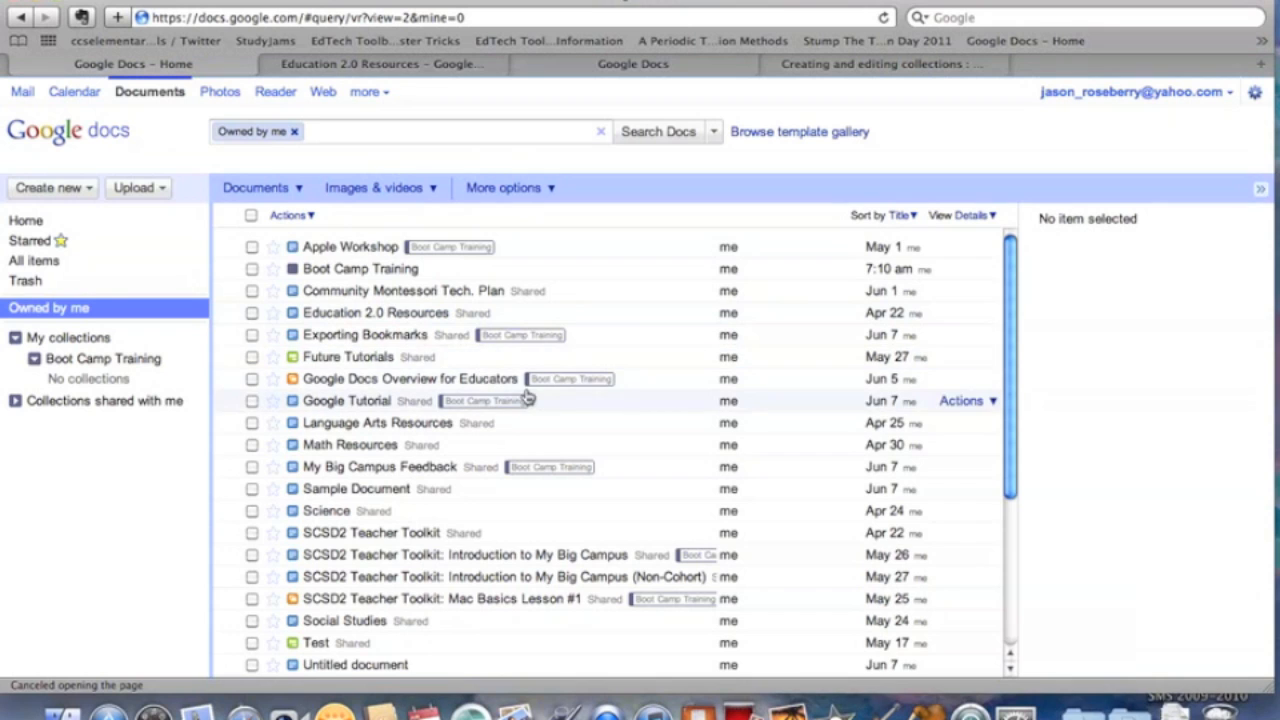
View the Boot Camp Training collection, then clear the filter to list all items again.
scroll(525, 400, down, 3)
scroll(527, 397, up, 3)
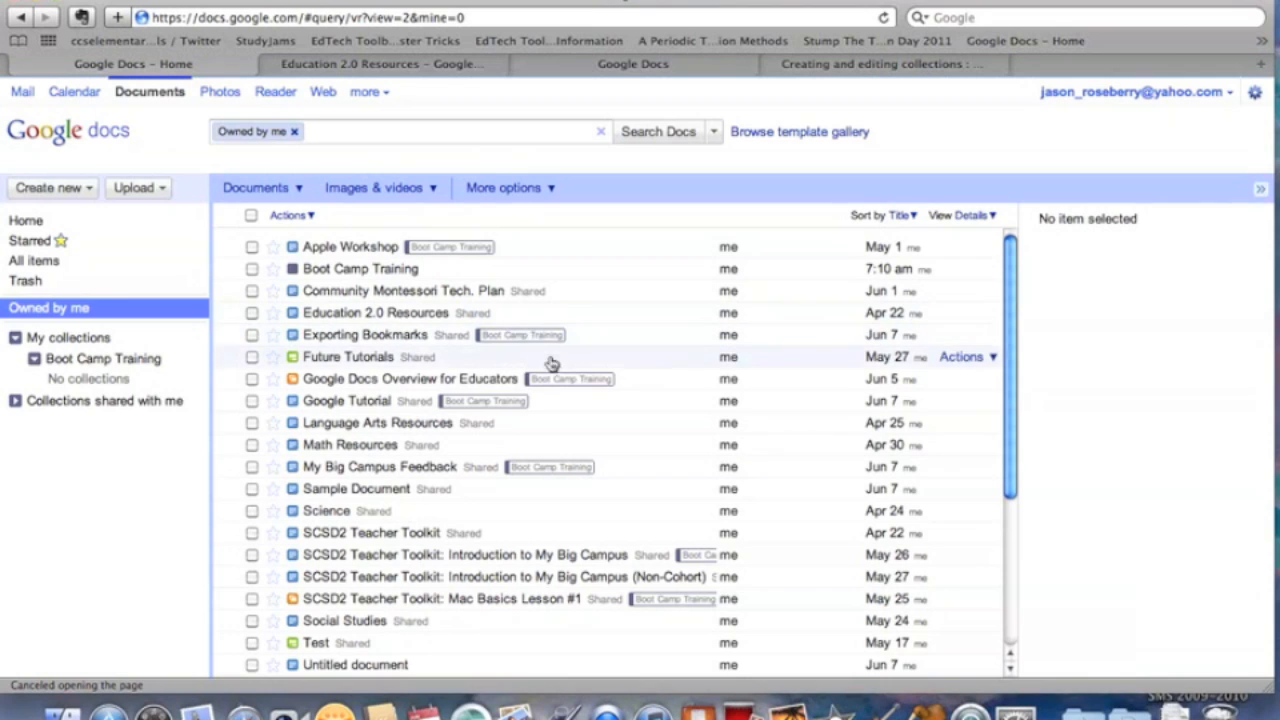
click(145, 370)
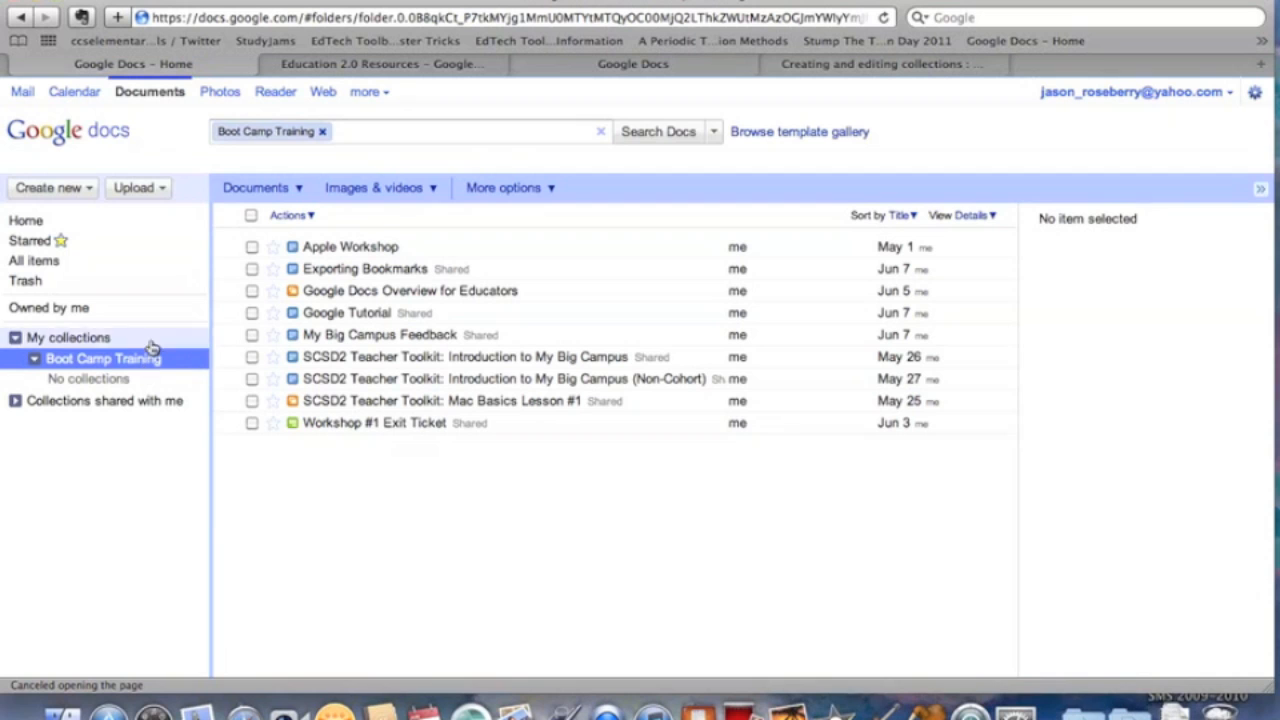
click(265, 190)
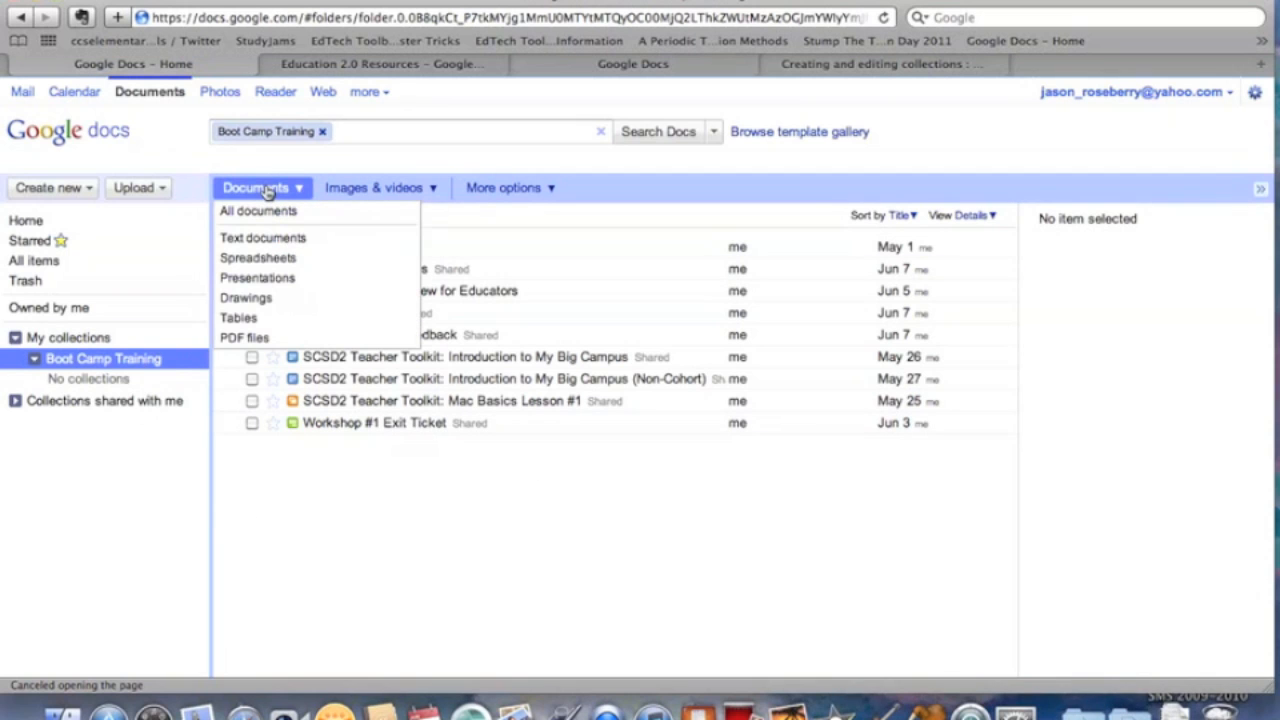
click(323, 132)
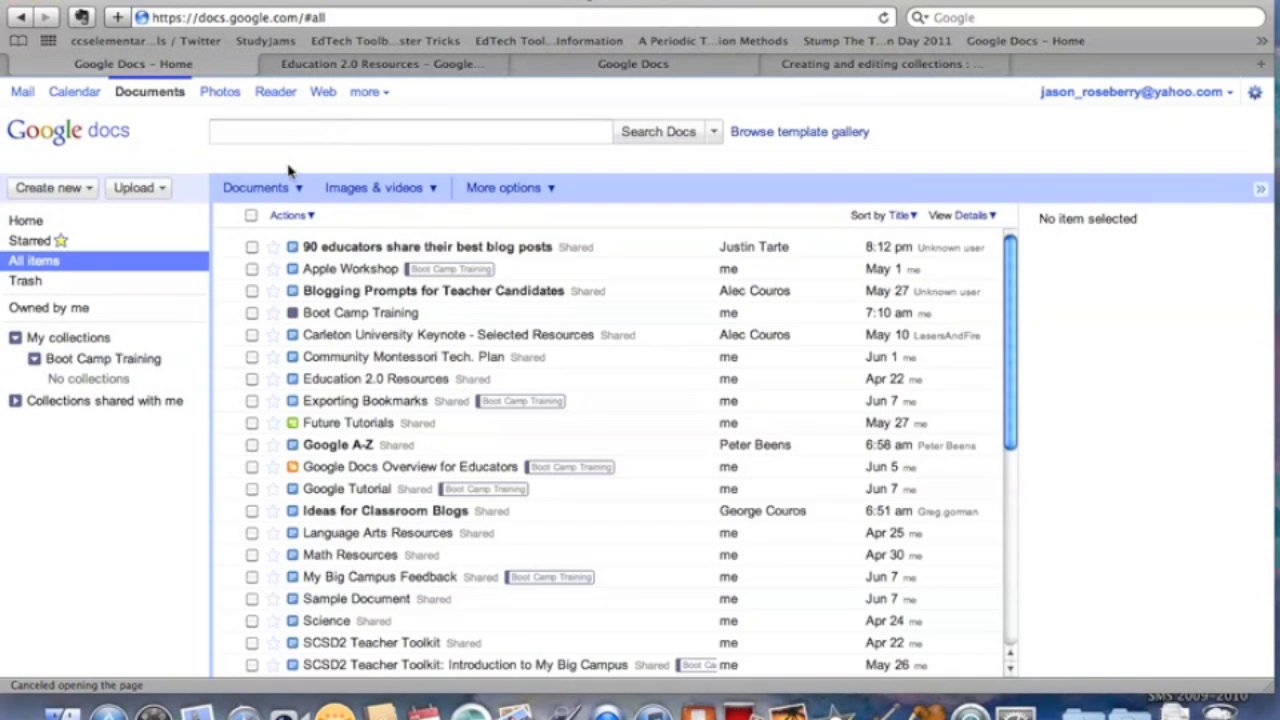
scroll(600, 468, down, 4)
scroll(600, 468, up, 4)
Create a new blank text document and name it 'Example'.
click(88, 193)
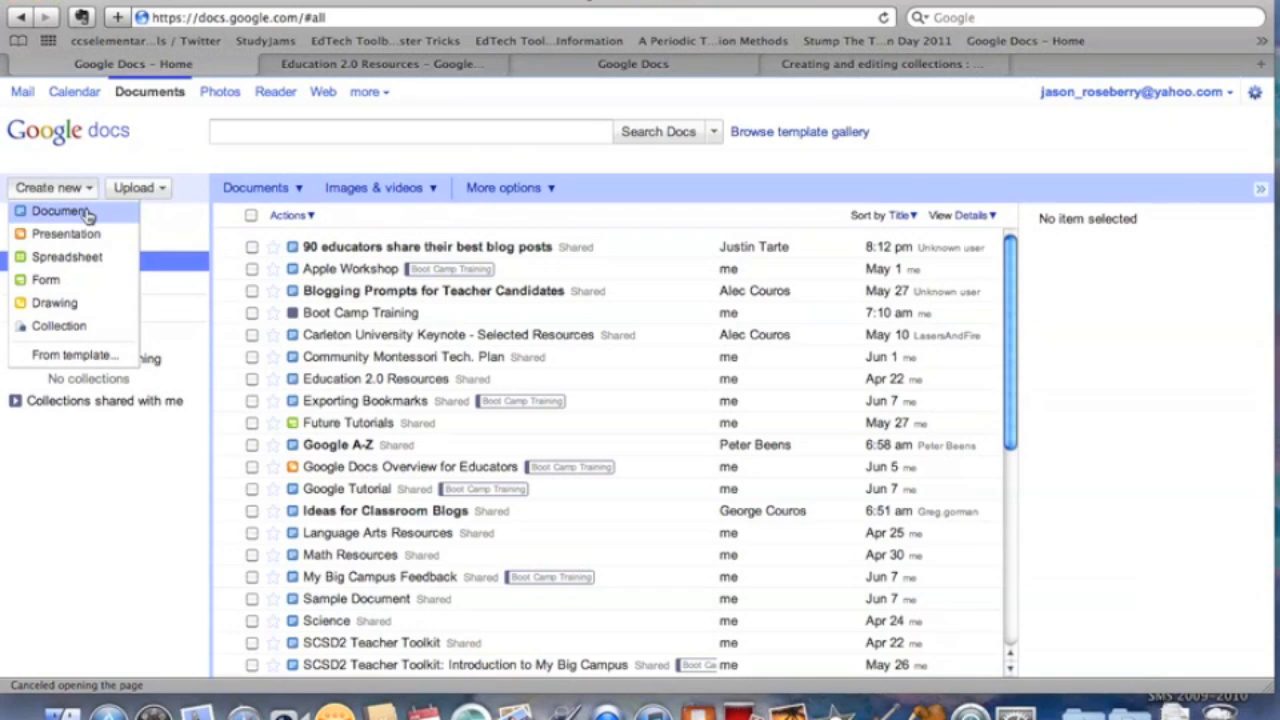
click(86, 212)
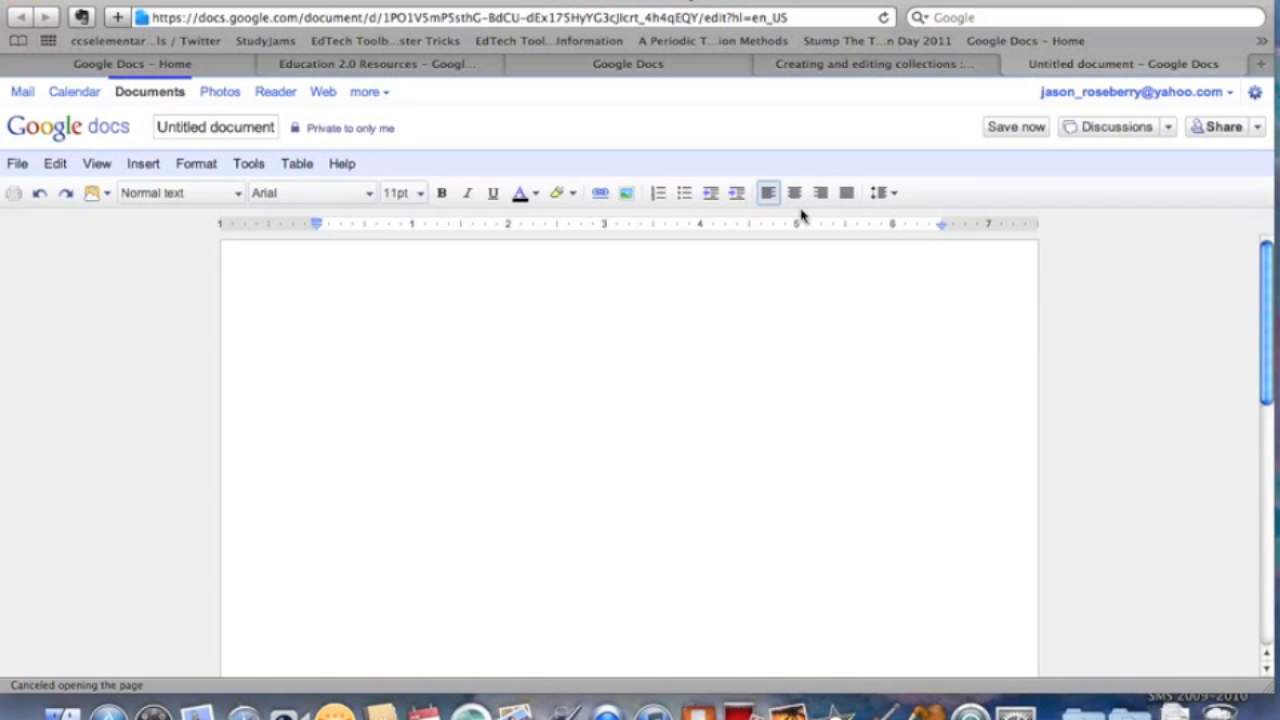
click(259, 133)
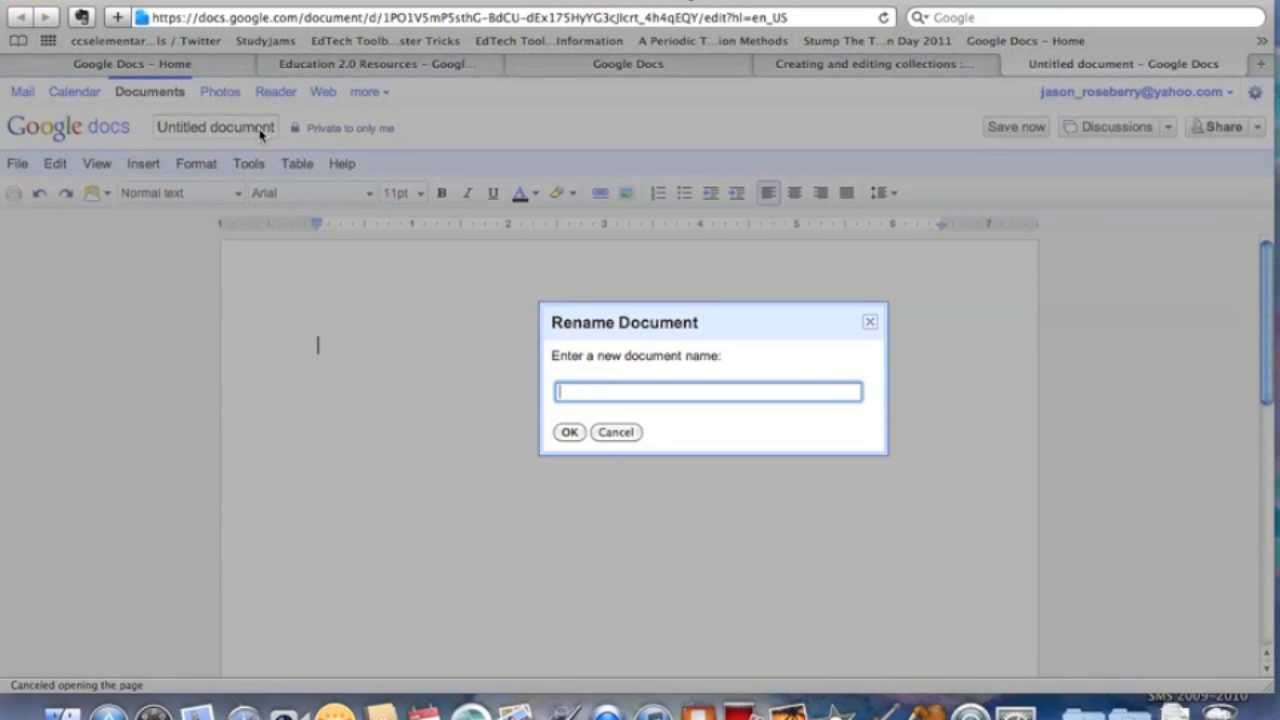
text(Example)
click(569, 433)
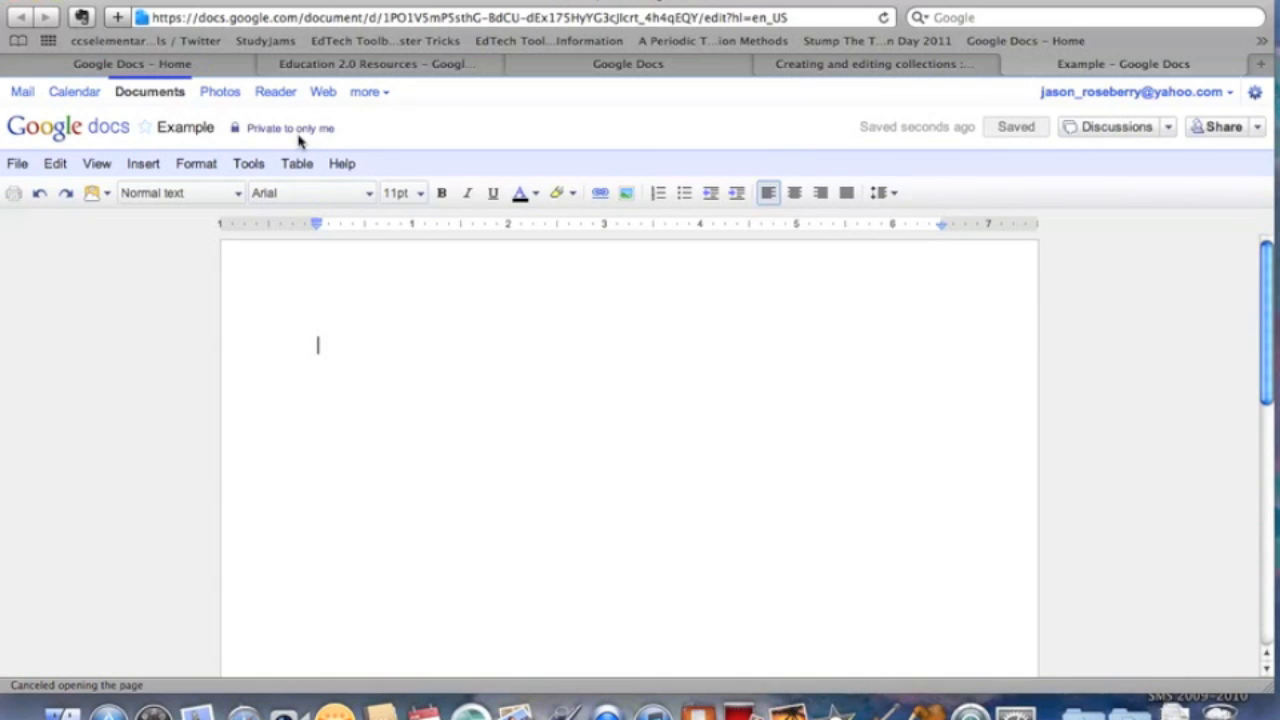
mouse_move(298, 135)
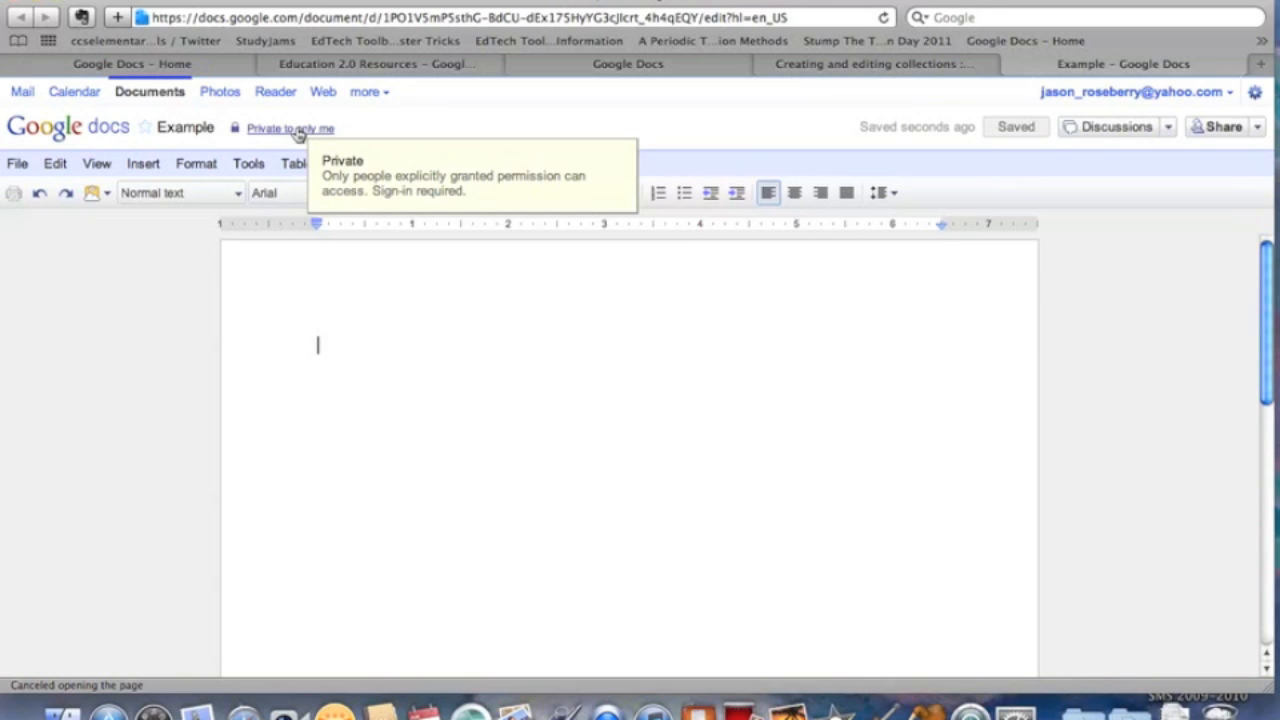
Invite a collaborator by e-mail with edit access and message 'Hey take a look!', then show visibility options.
click(297, 130)
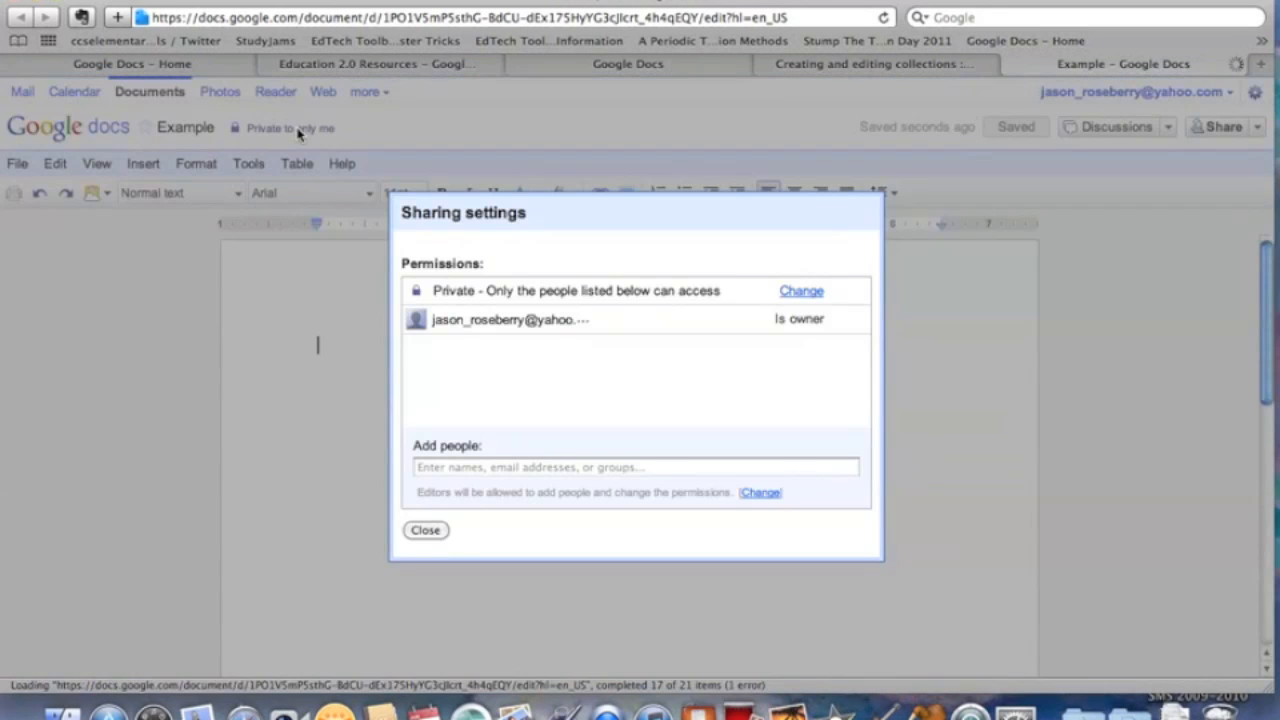
click(540, 467)
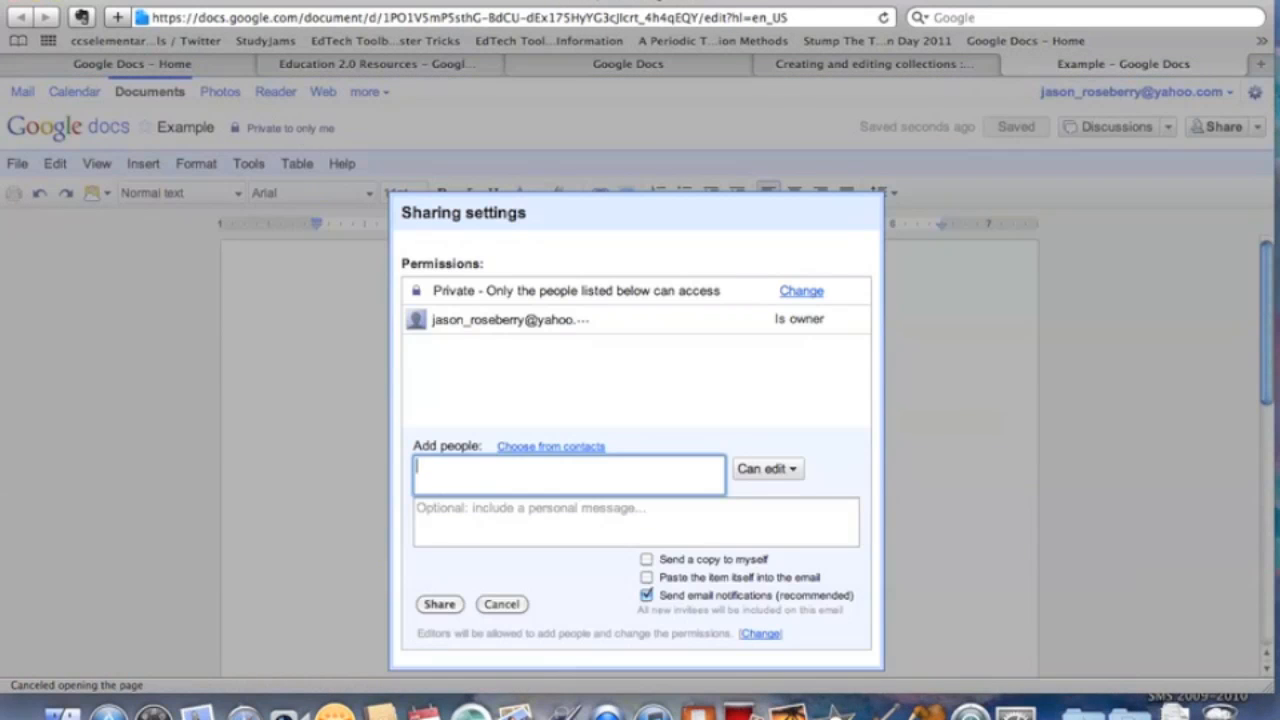
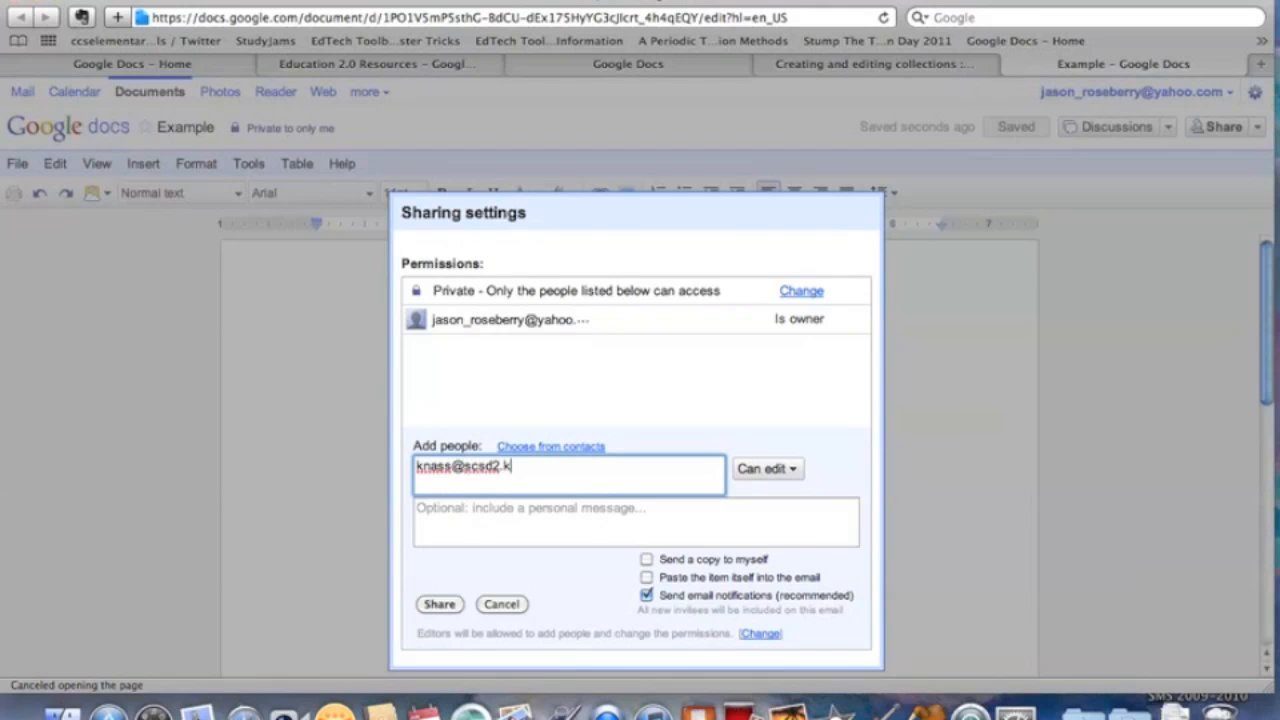
click(792, 470)
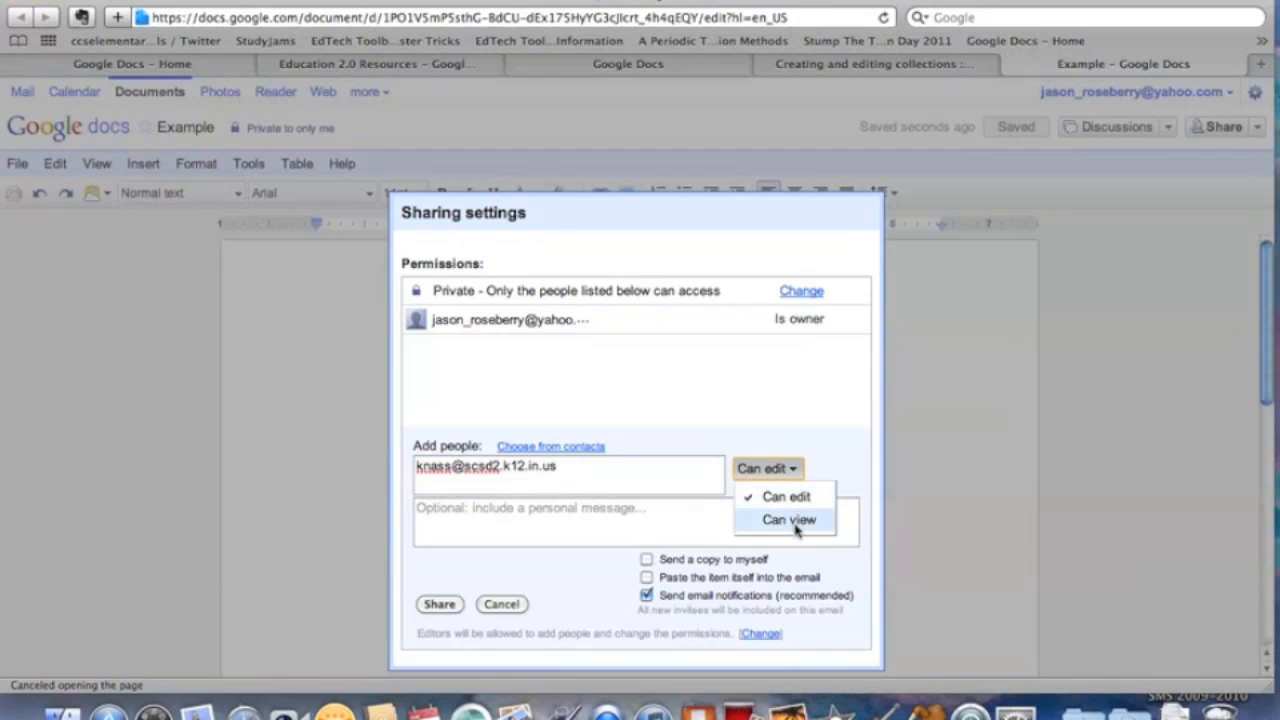
click(790, 498)
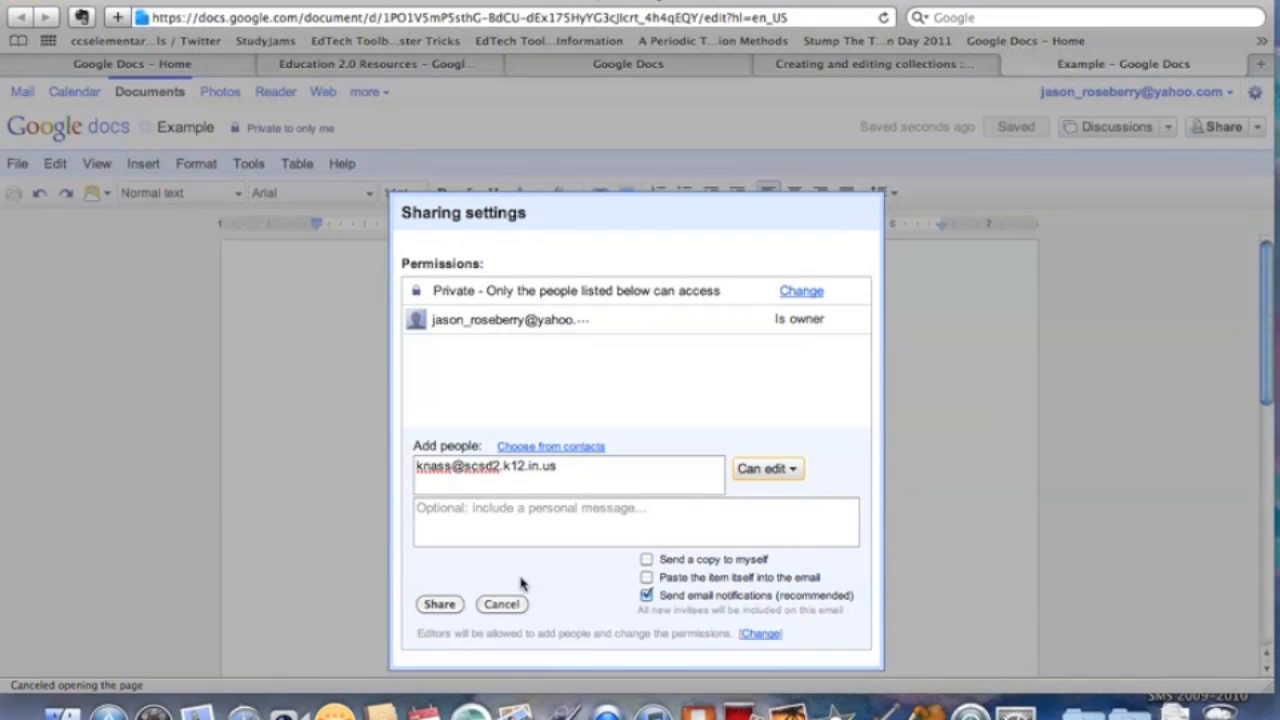
click(531, 529)
text(Hey take a look!)
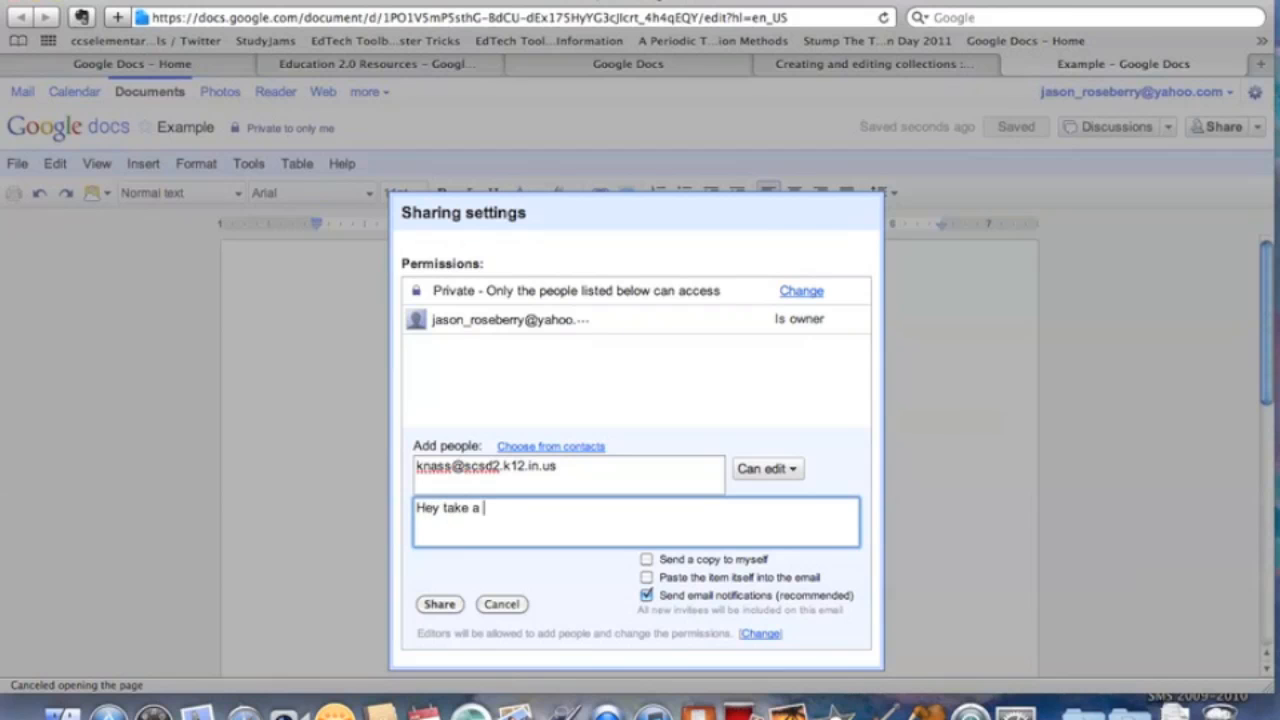
click(447, 607)
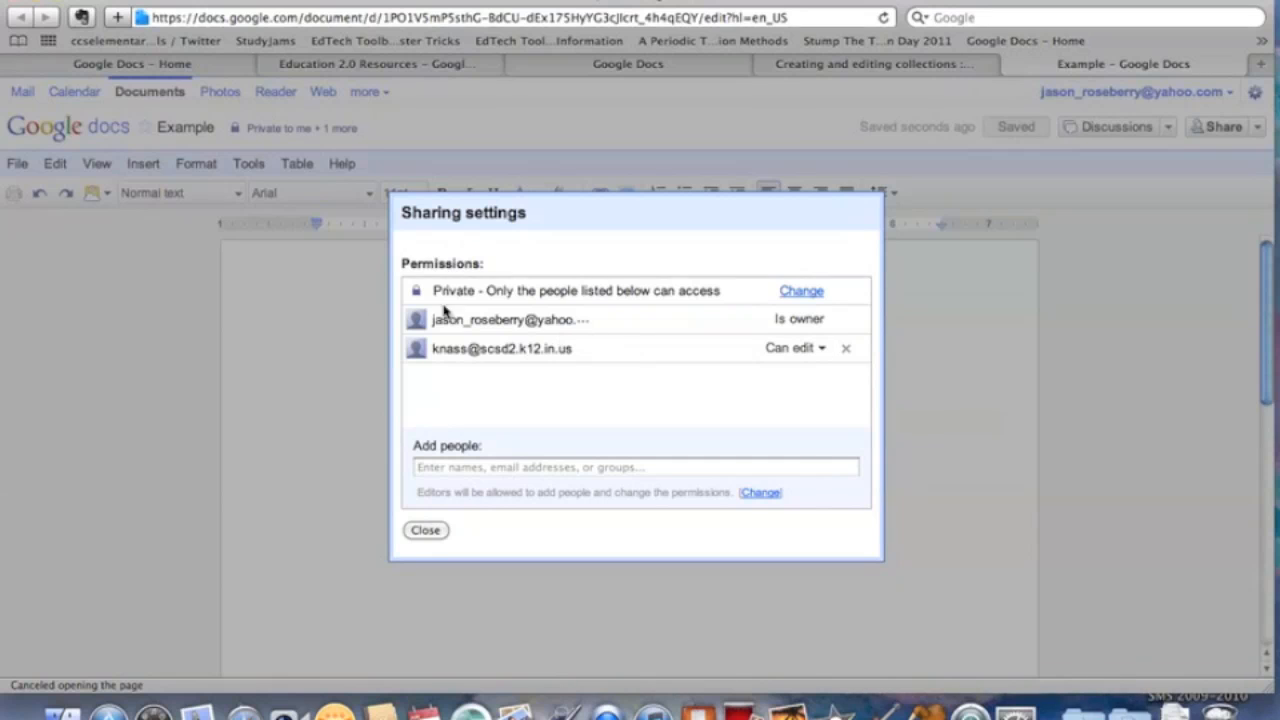
click(786, 291)
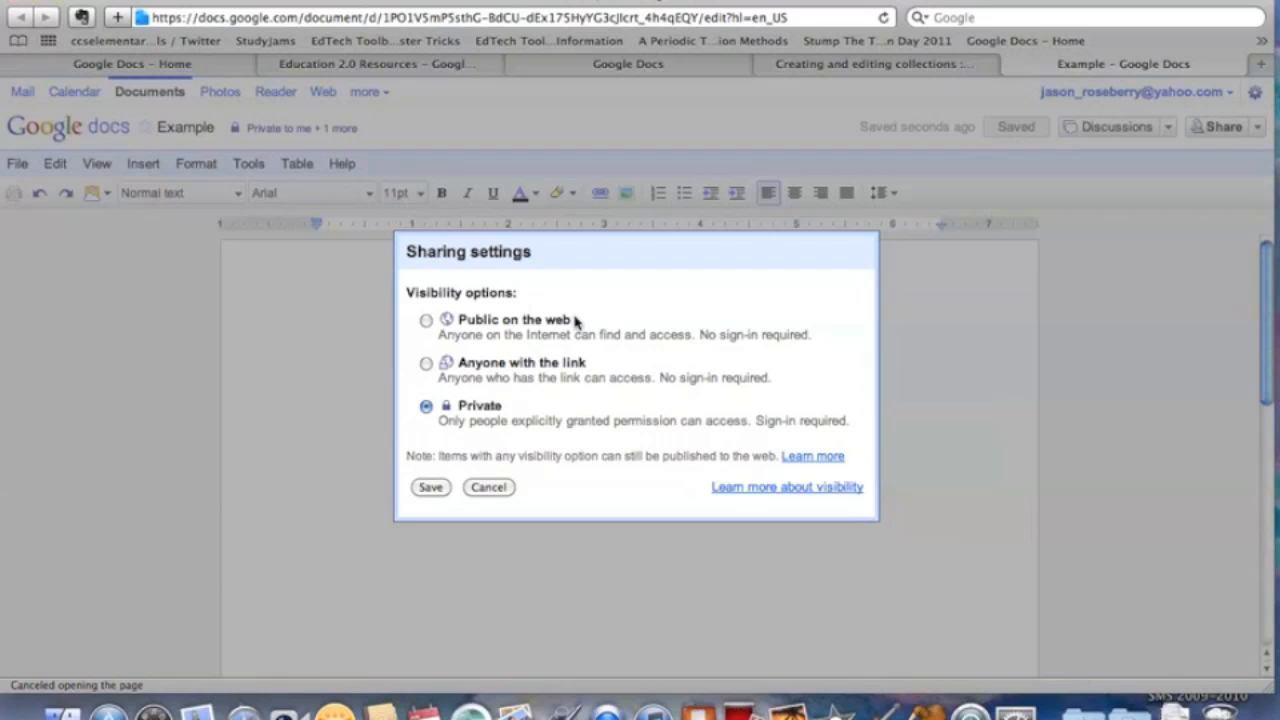
Change visibility to 'Anyone with the link' and select the shareable link.
click(426, 364)
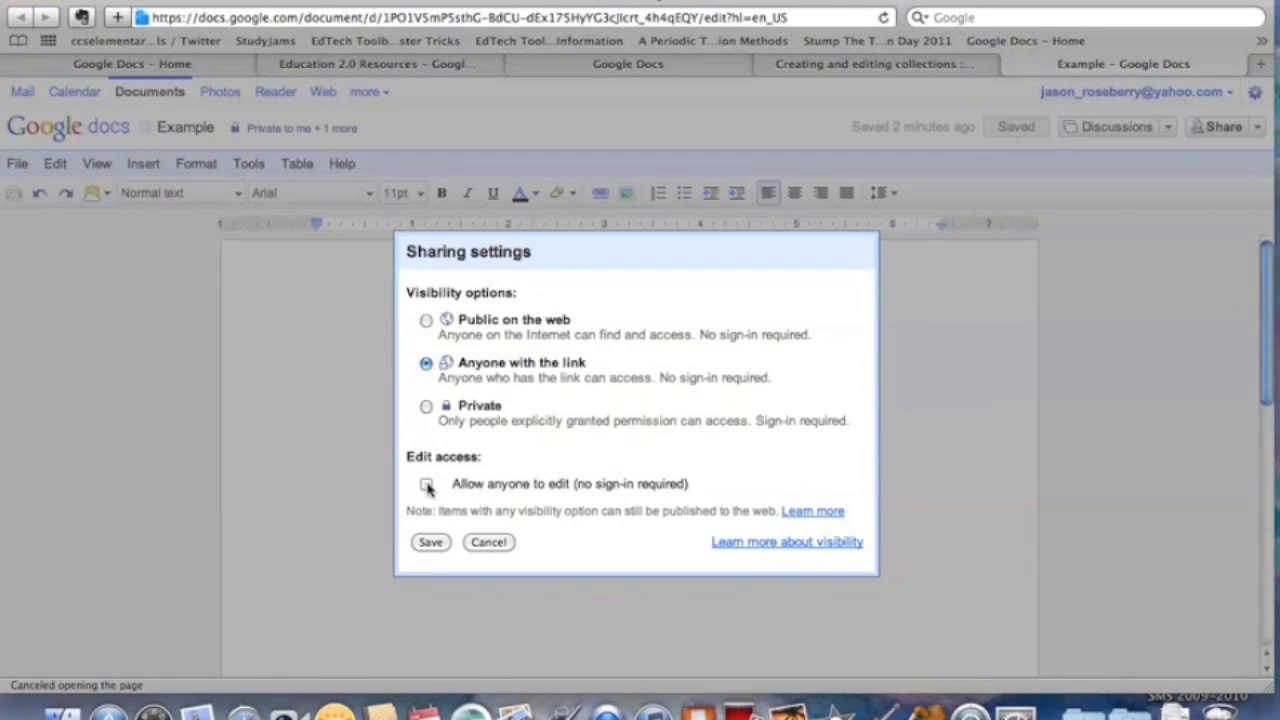
click(436, 546)
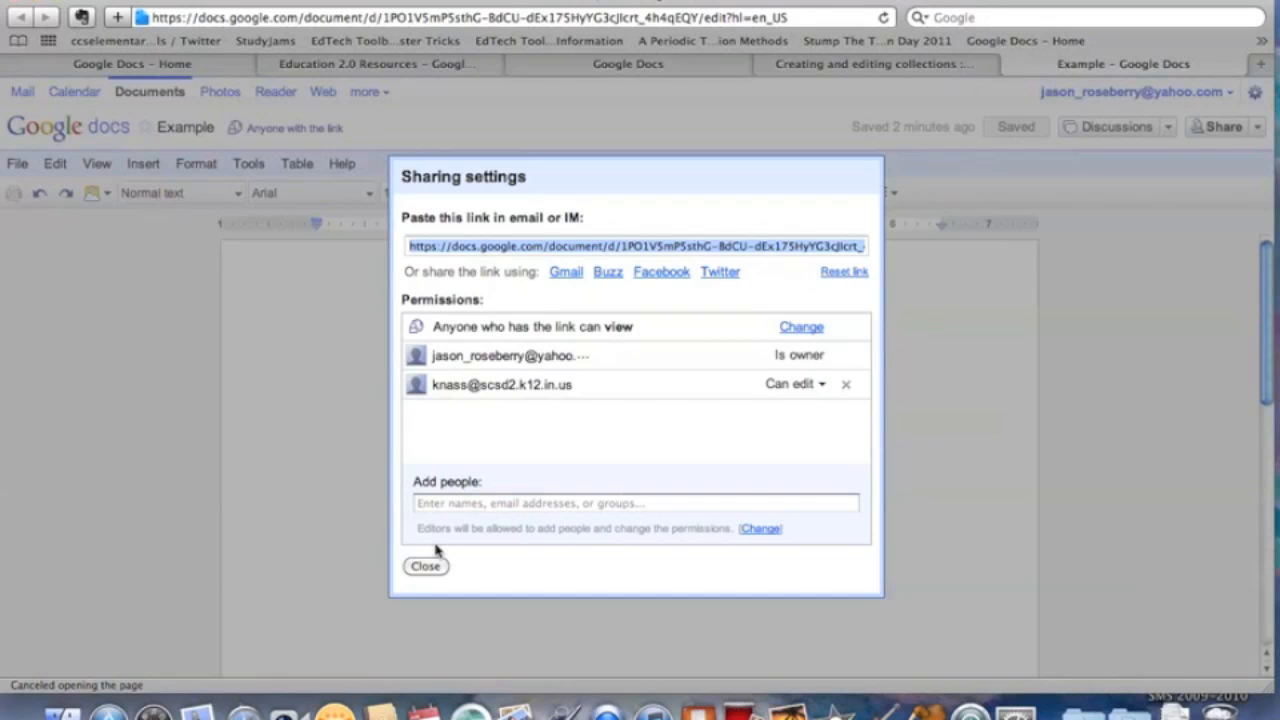
click(659, 250)
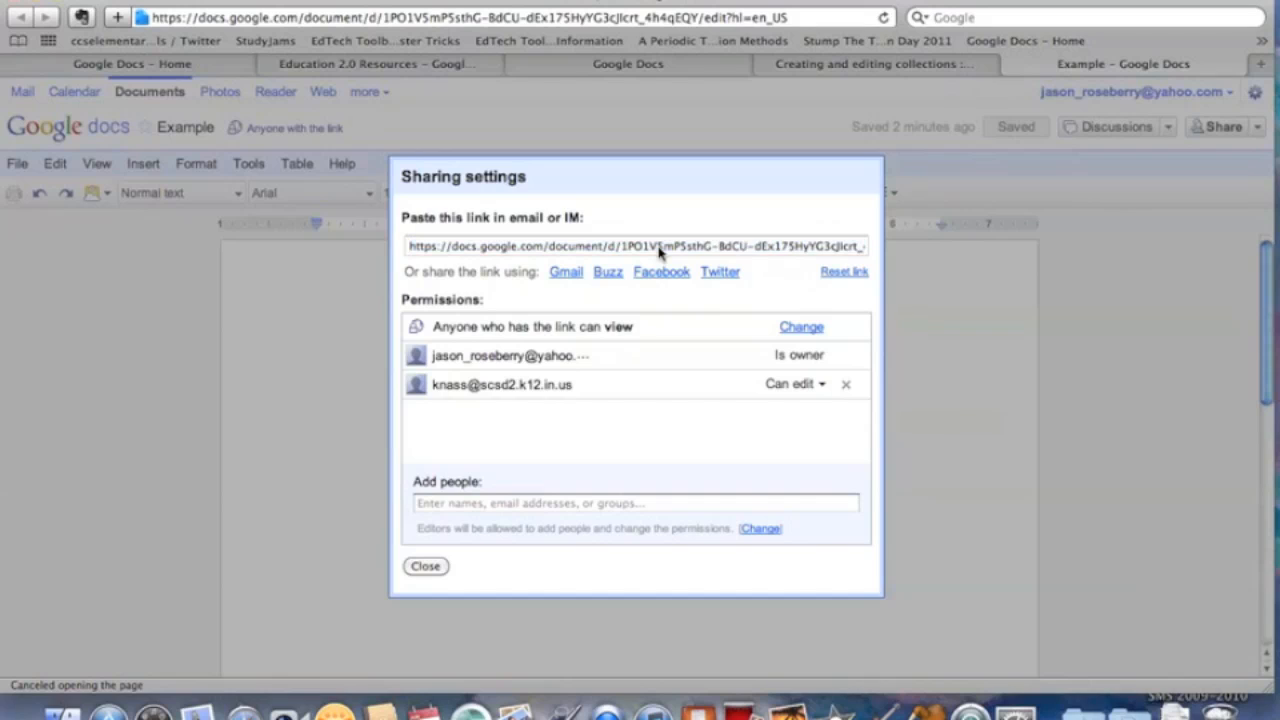
click(659, 250)
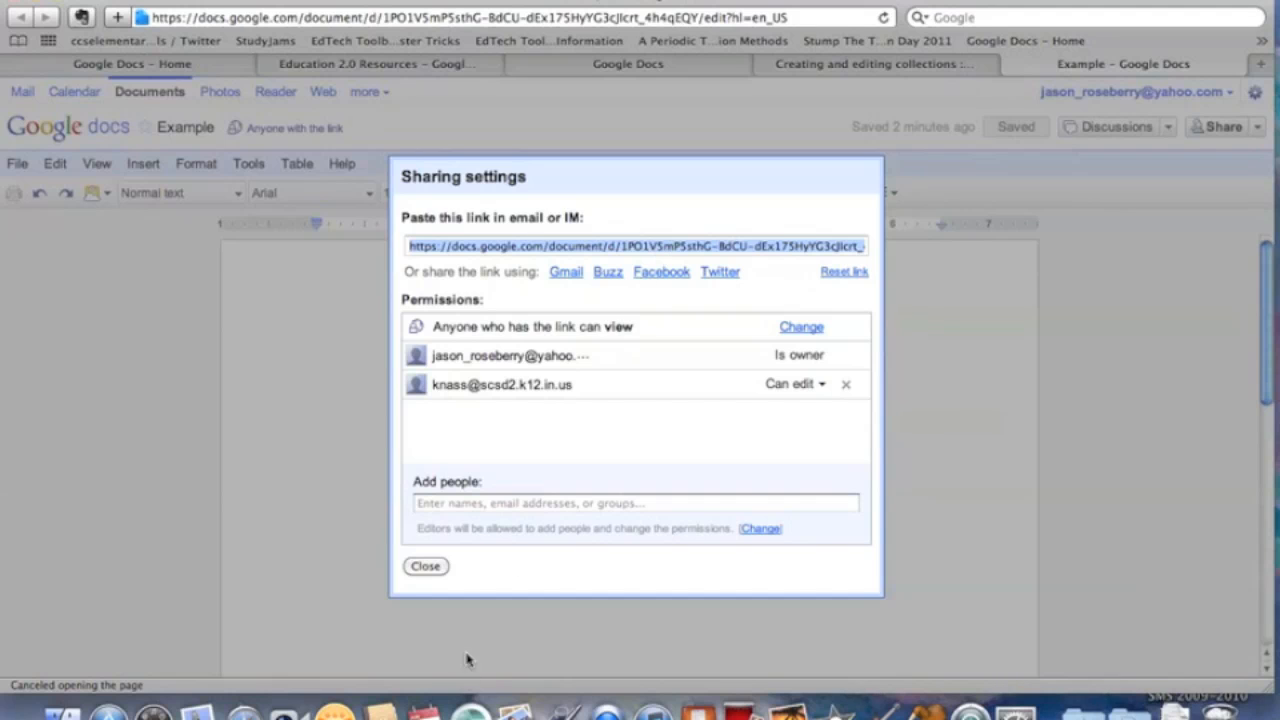
Add the centred title 'Things to Do Before the End of the Year' and start a left-aligned bullet.
click(425, 566)
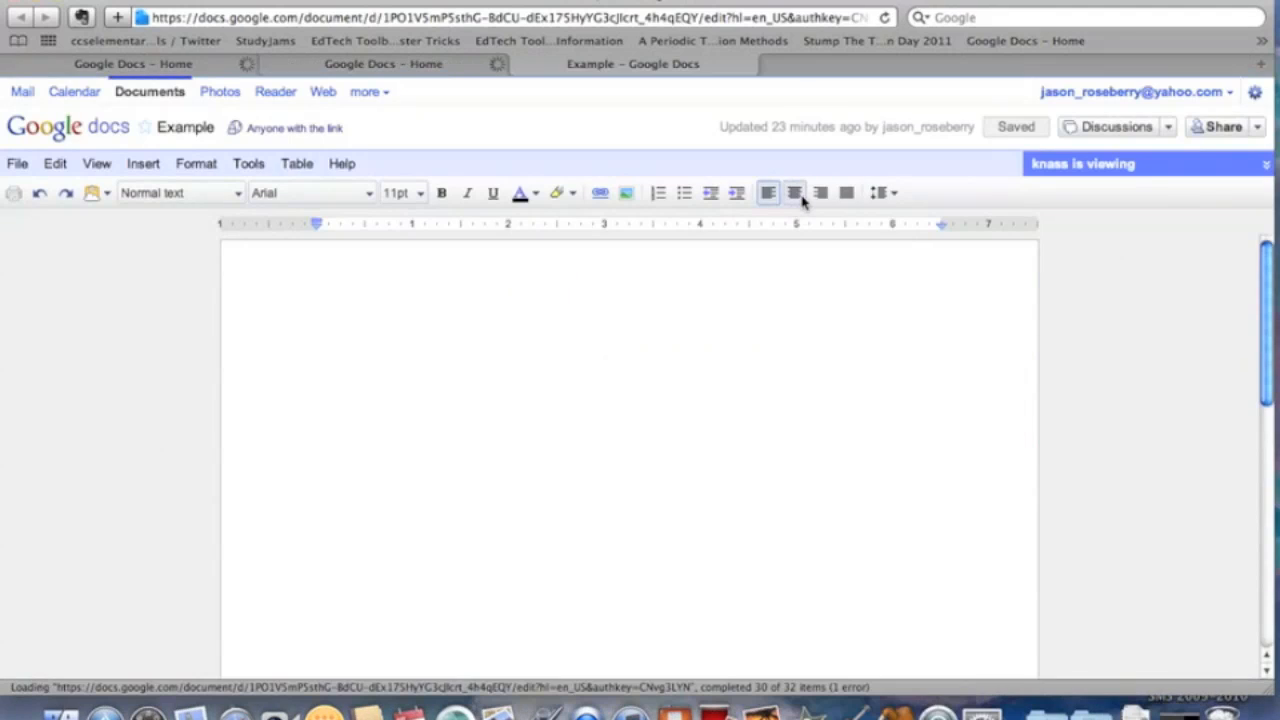
click(795, 193)
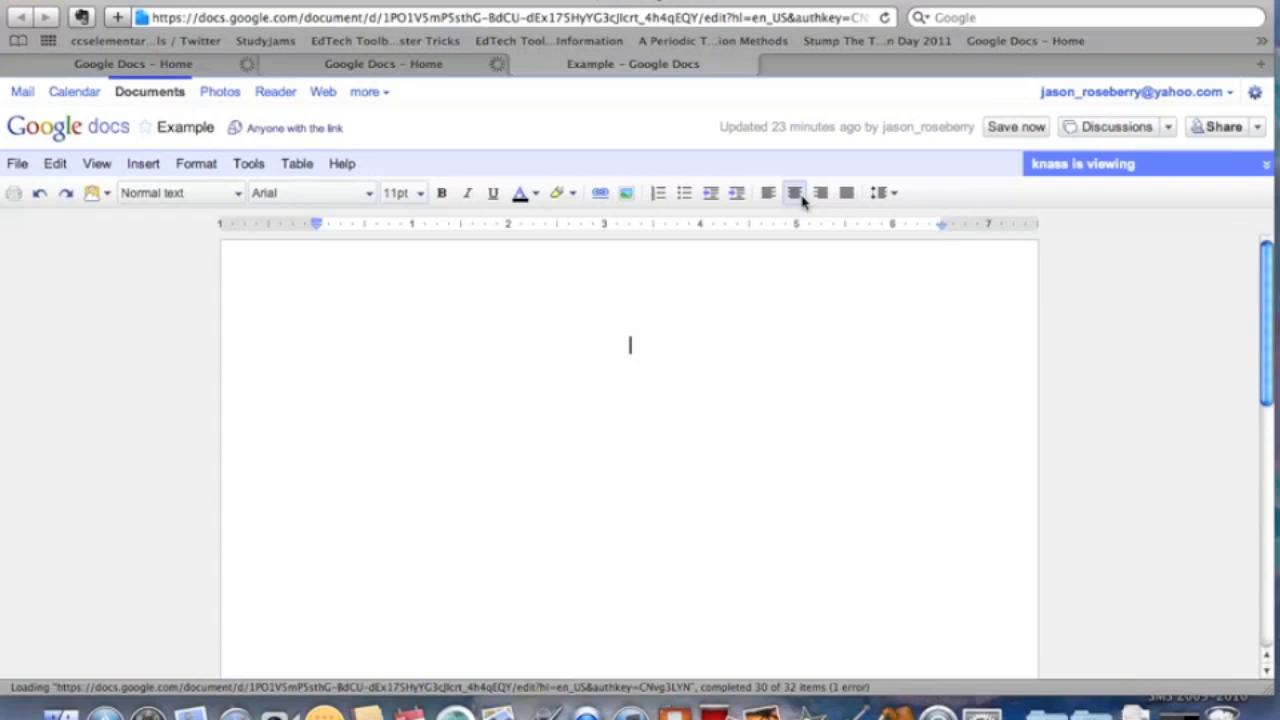
text(Things t)
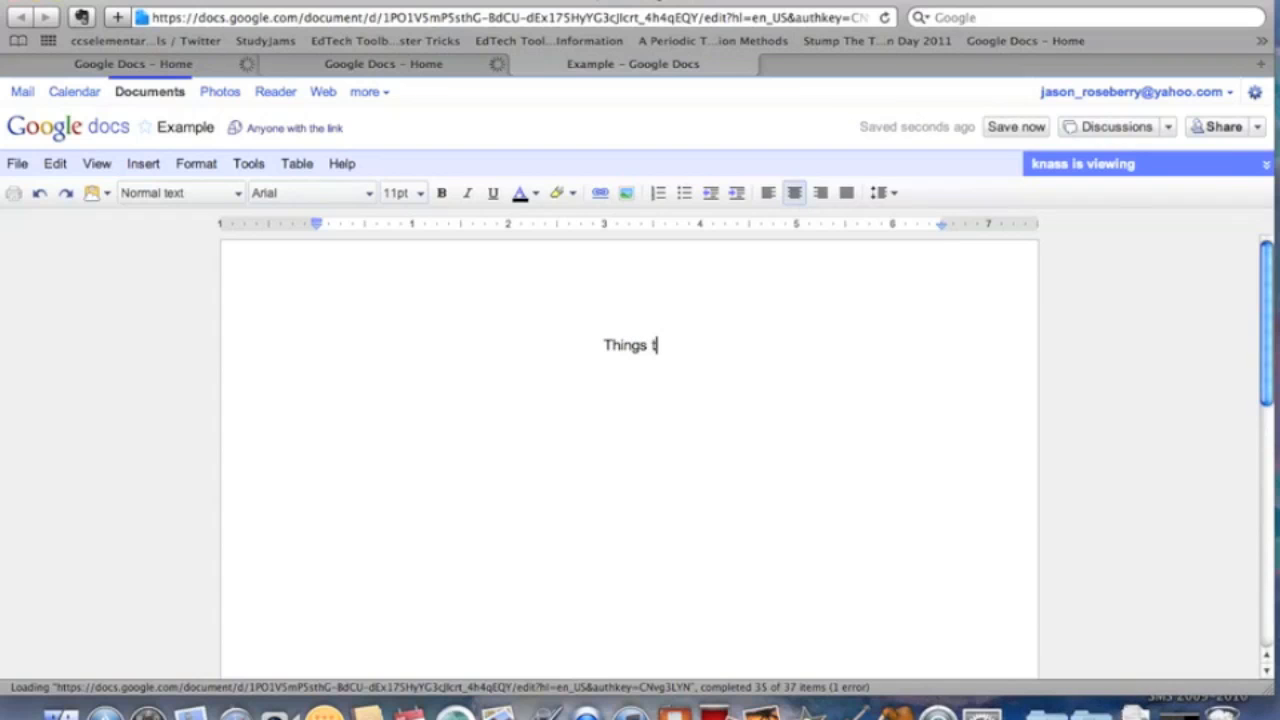
text(o )
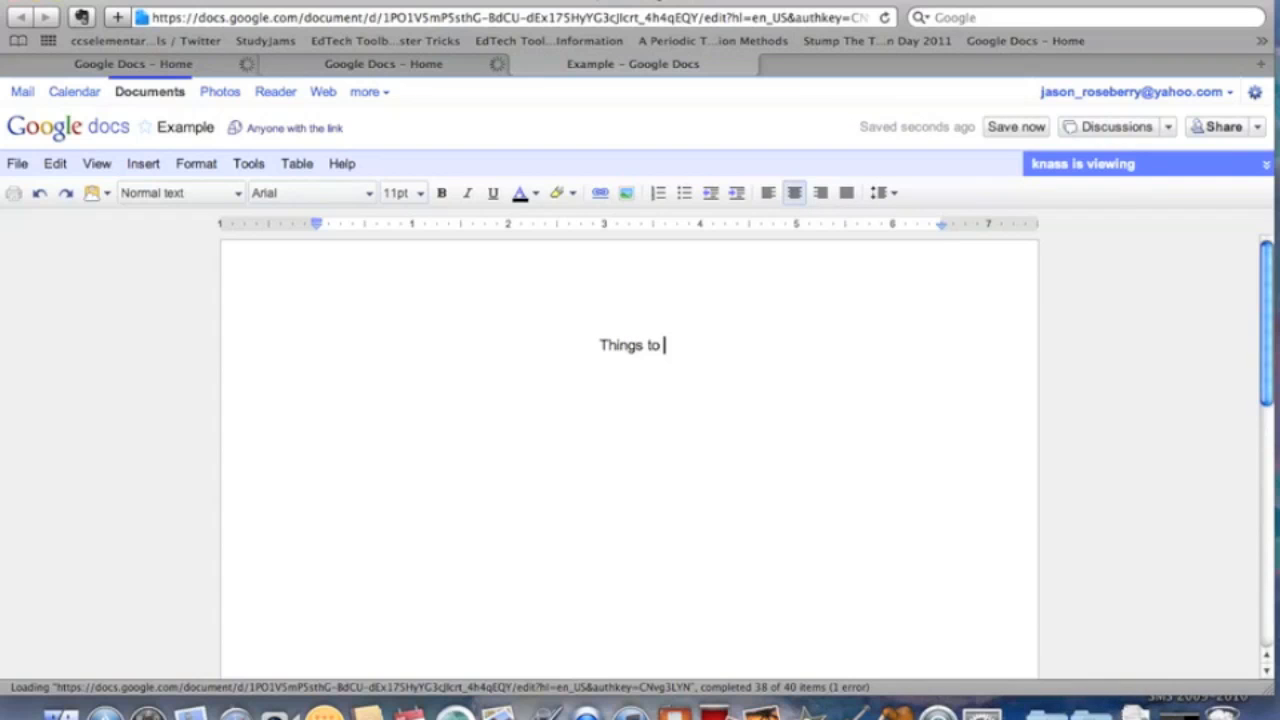
text(Do Before the )
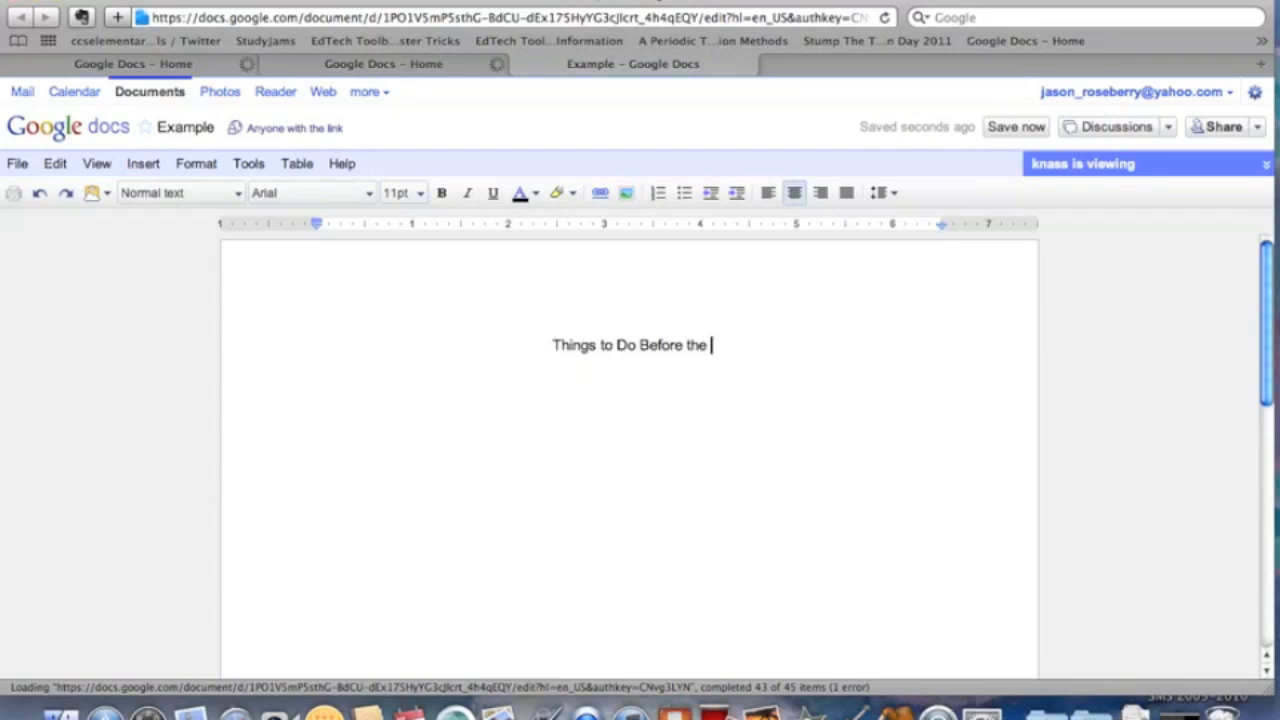
text(End of the Year)
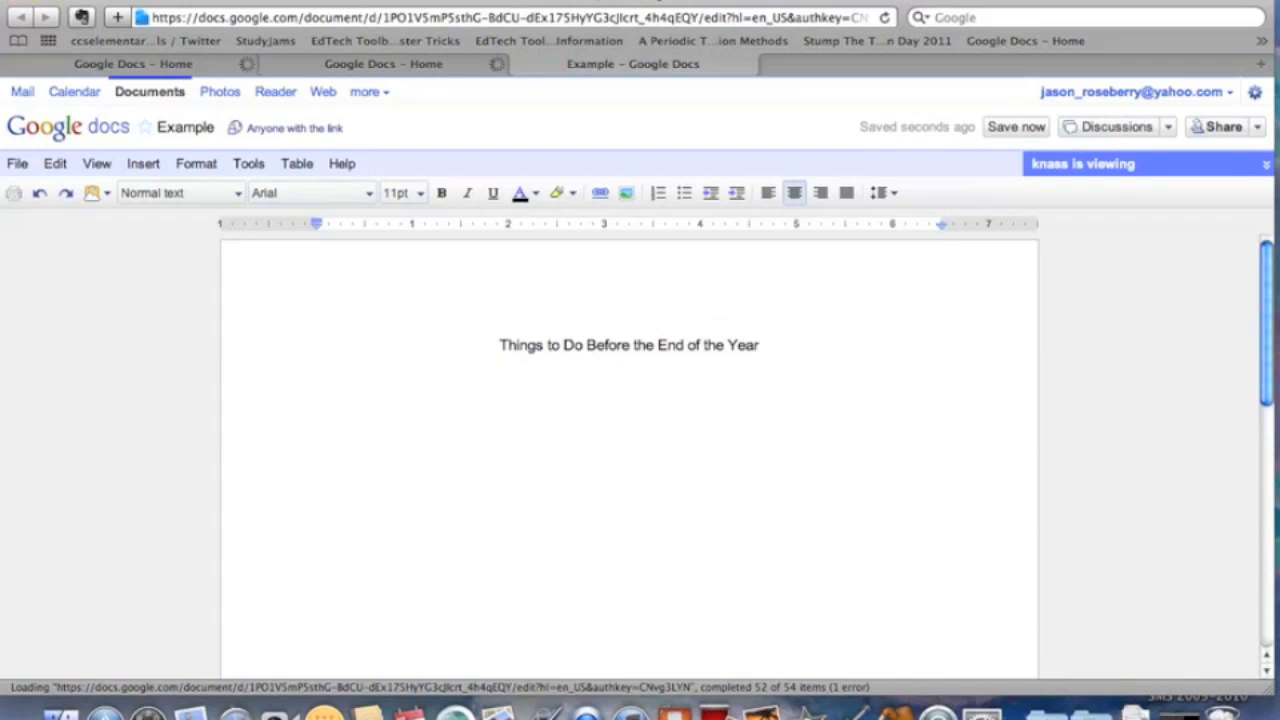
key(Return)
click(684, 194)
click(768, 193)
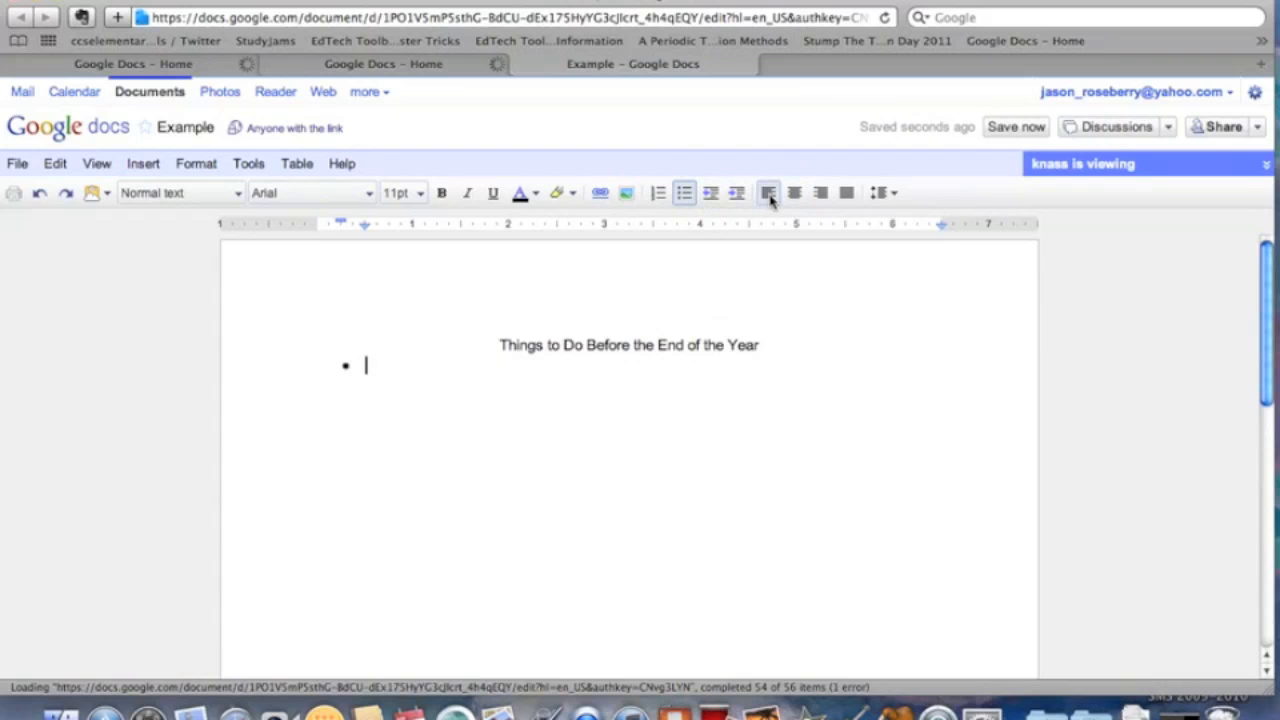
Send 'Go ahead!' to the document's viewer in chat.
click(1097, 168)
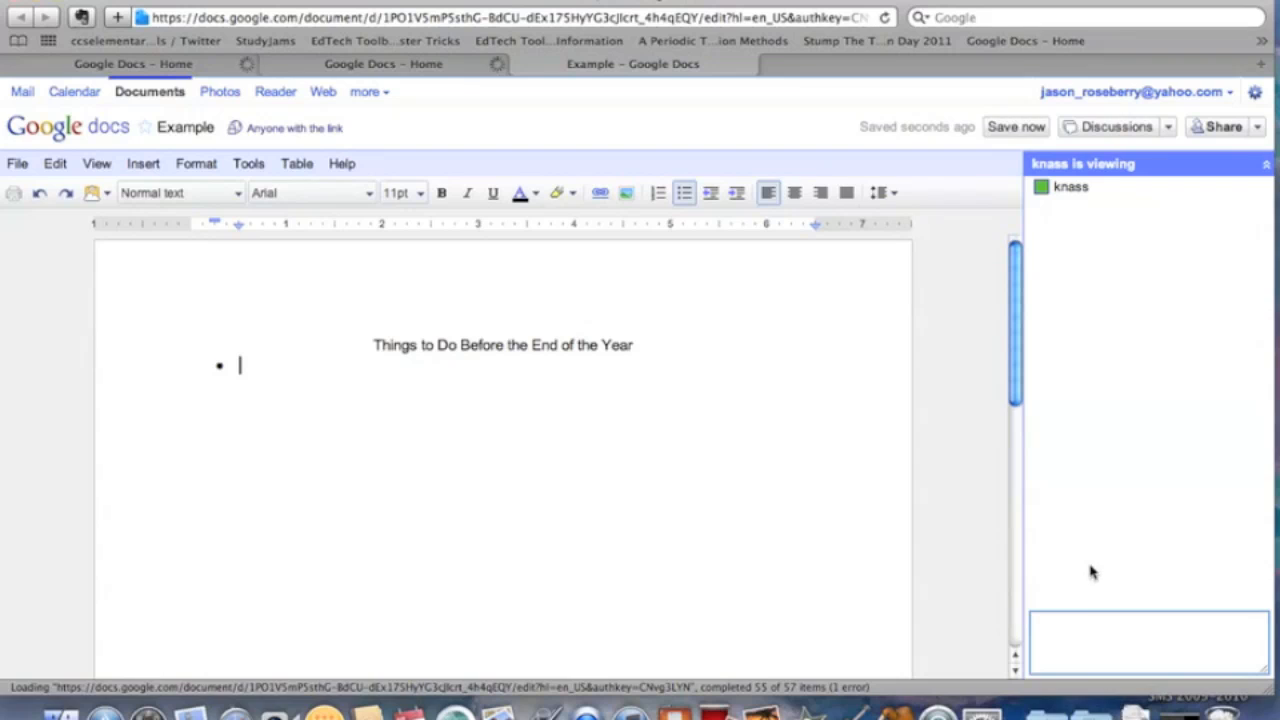
click(1086, 620)
text(Go Head)
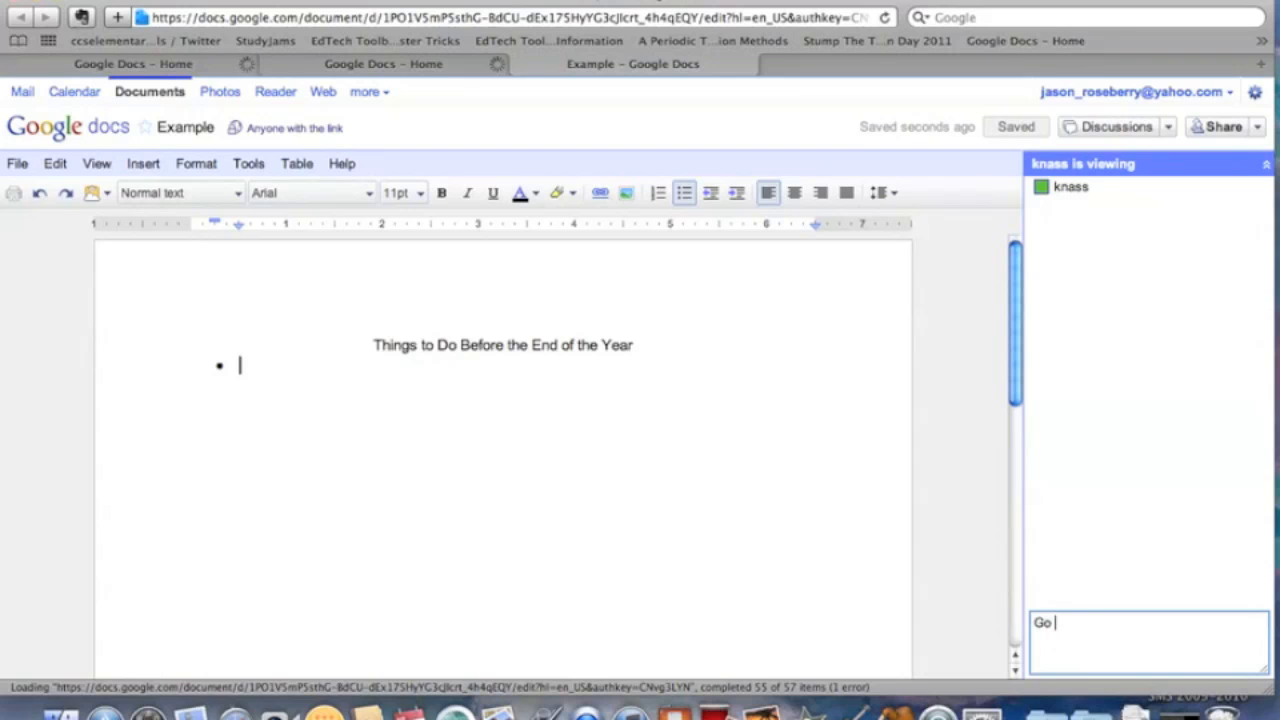
key(BackSpace)
key(BackSpace)
key(BackSpace)
key(BackSpace)
text(ahead!)
key(Return)
Type the bullets 'Year end report' and 'Finish Boot camp videos'.
text(Year)
click(378, 386)
text(Year end report)
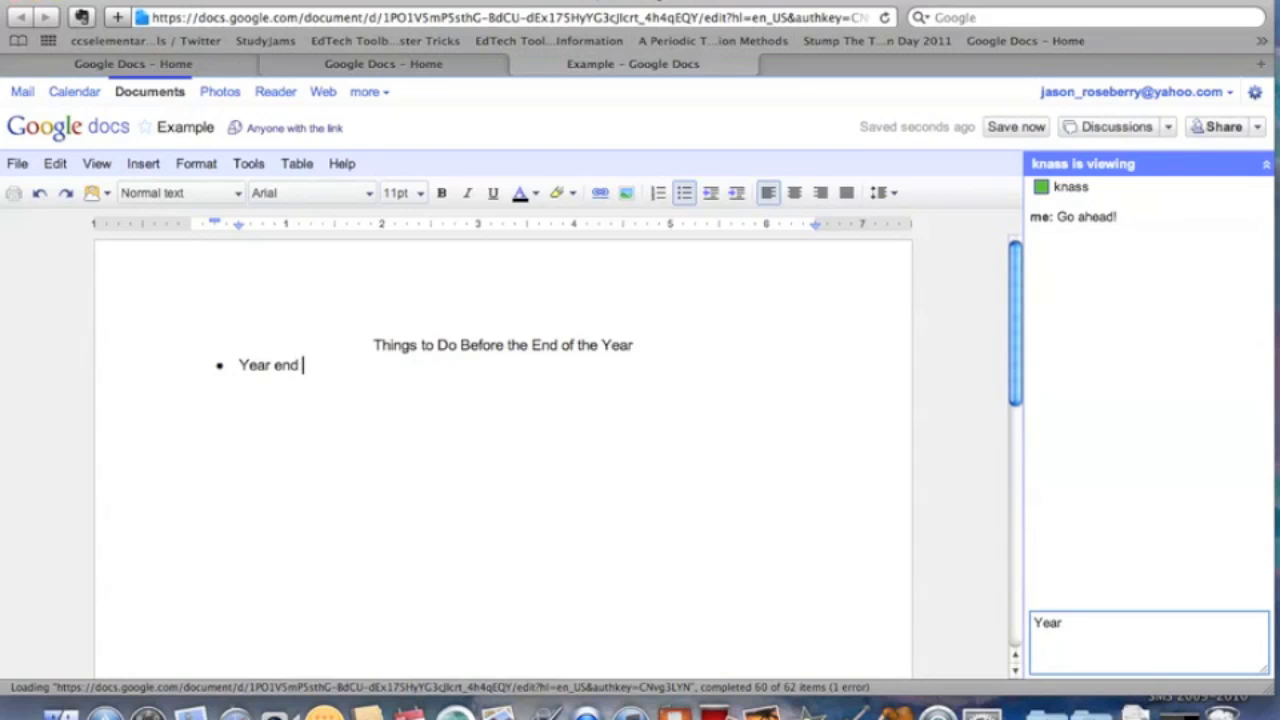
key(Return)
text(Fi)
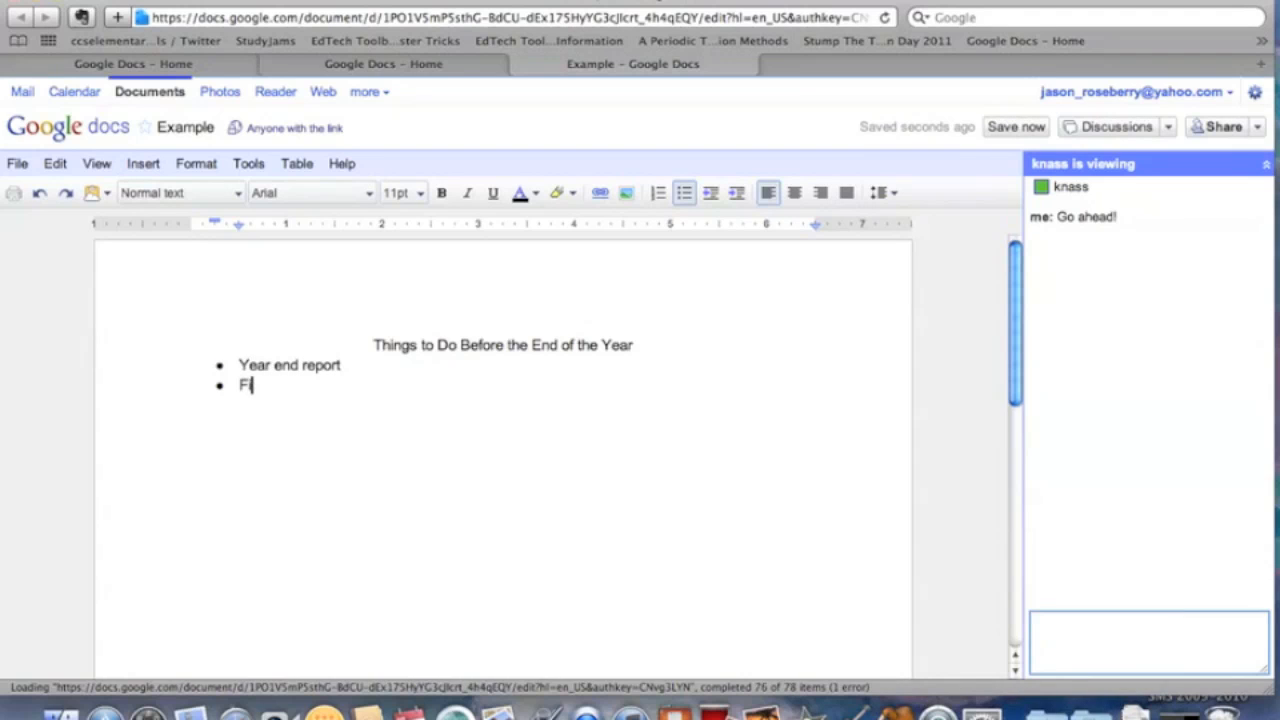
text(nish Boot c)
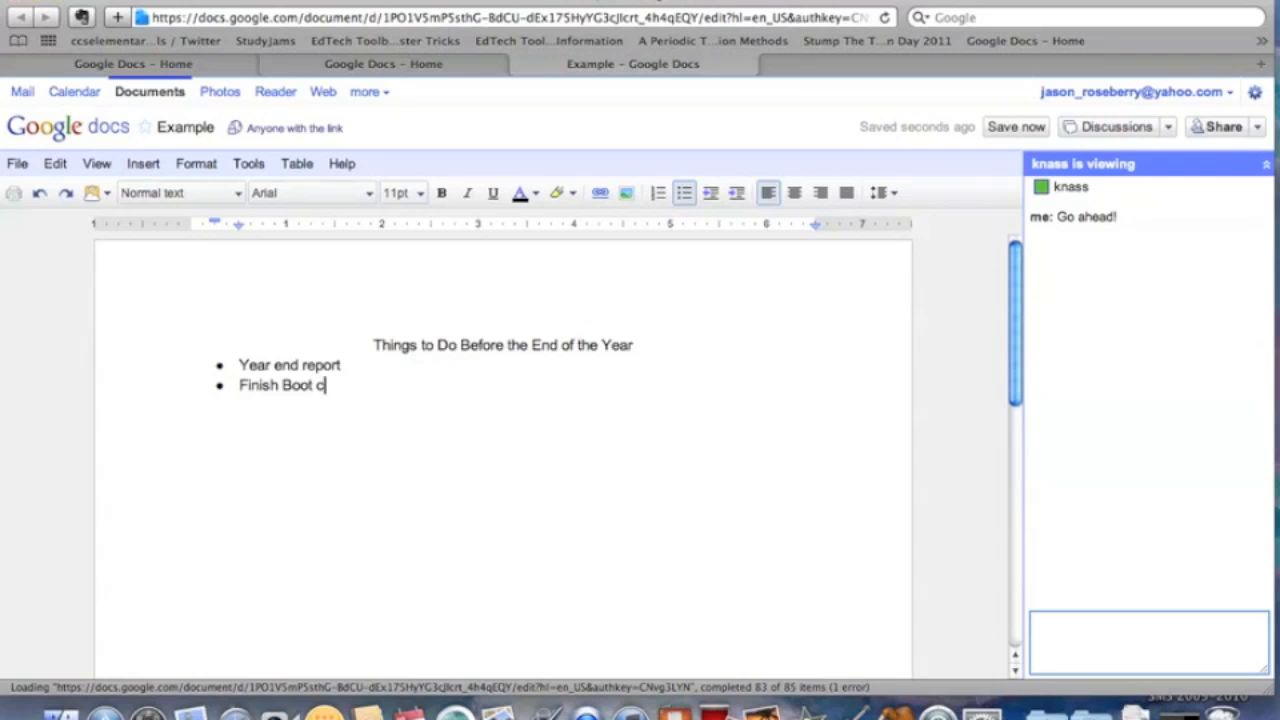
text(amp videos)
Add a bullet about finalizing report cards and retention, and ask 'Who needs report cards?' in chat.
key(Return)
text(Fin)
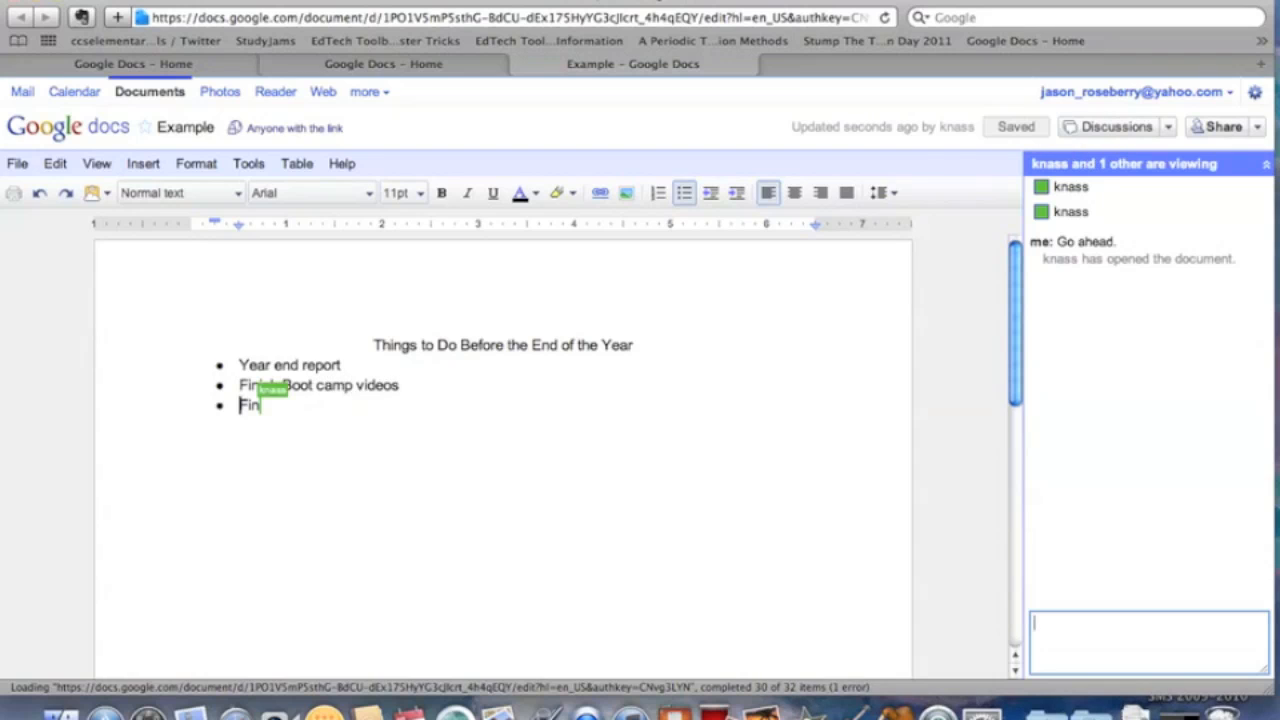
text(alize rpor)
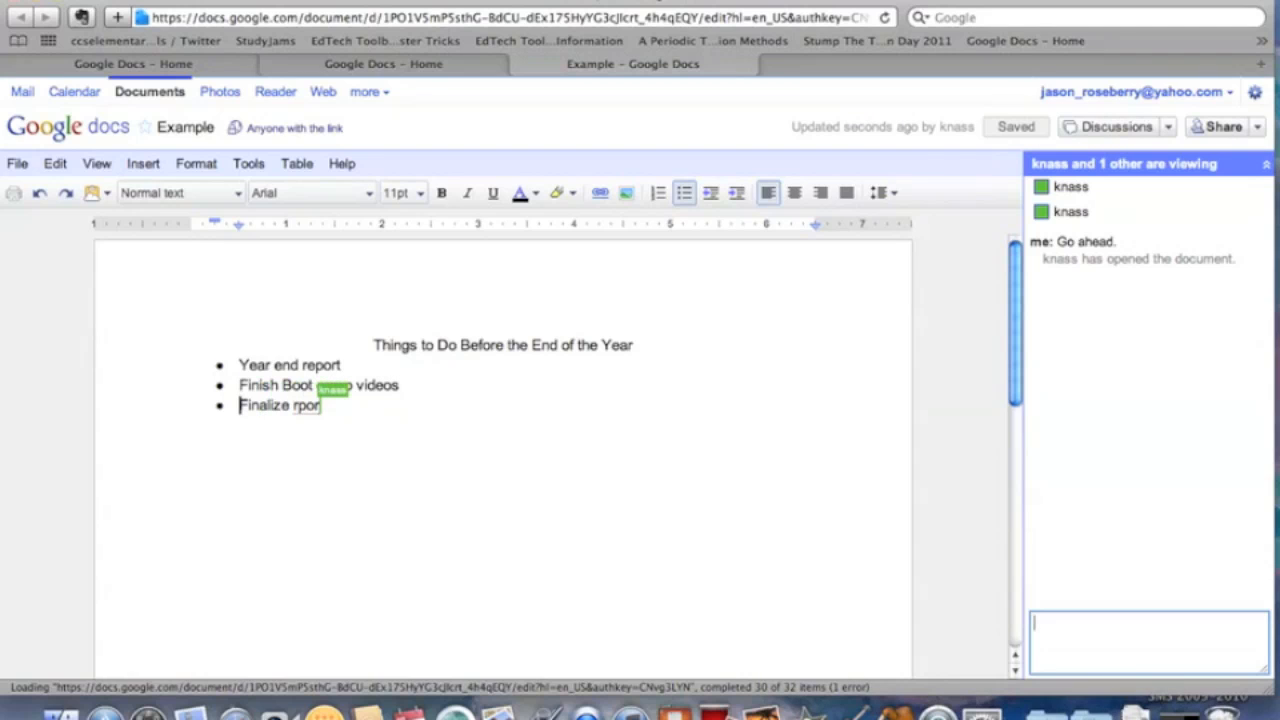
key(BackSpace)
key(BackSpace)
key(BackSpace)
text(eport card)
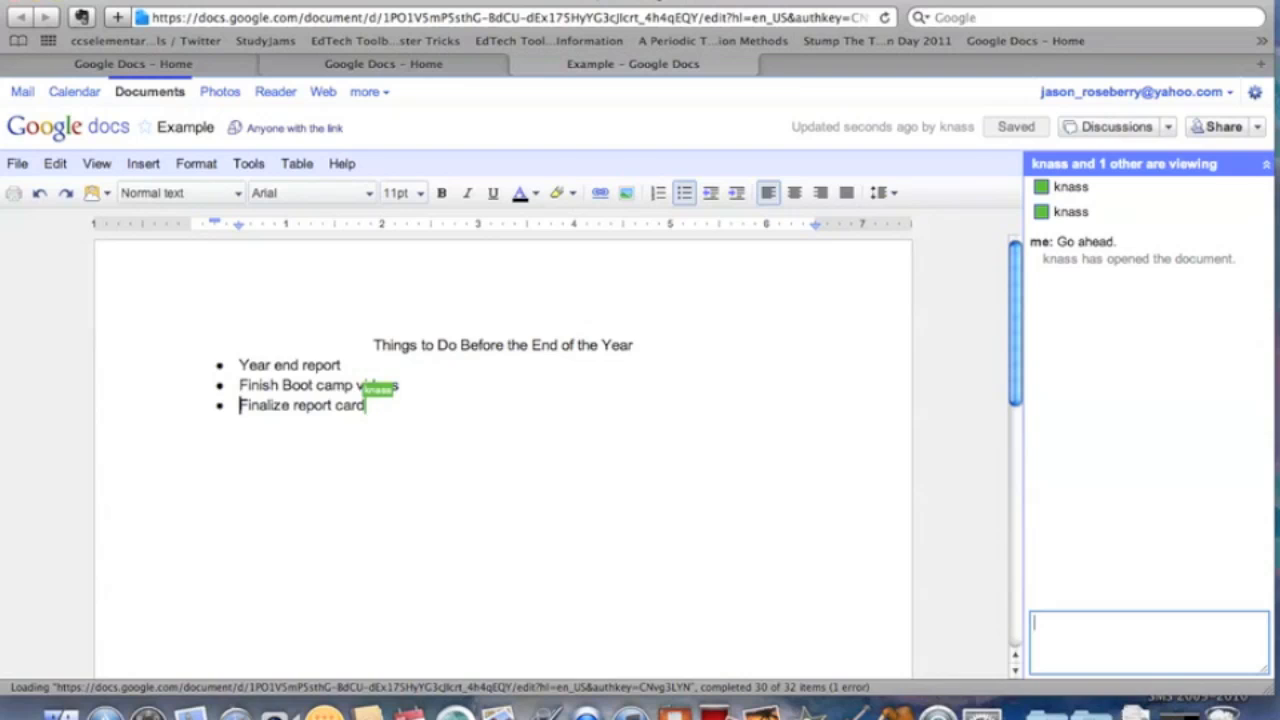
text(s and make retention/promotion decisions)
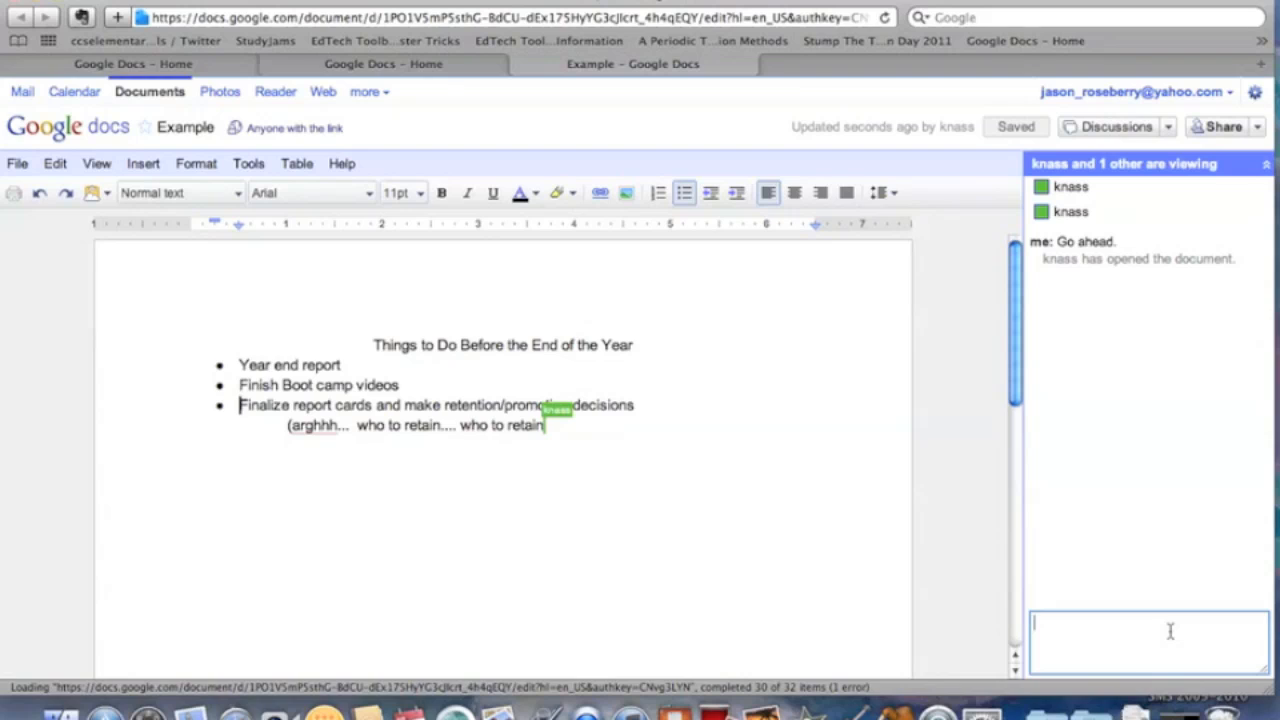
text(Who needs report cards?)
key(Return)
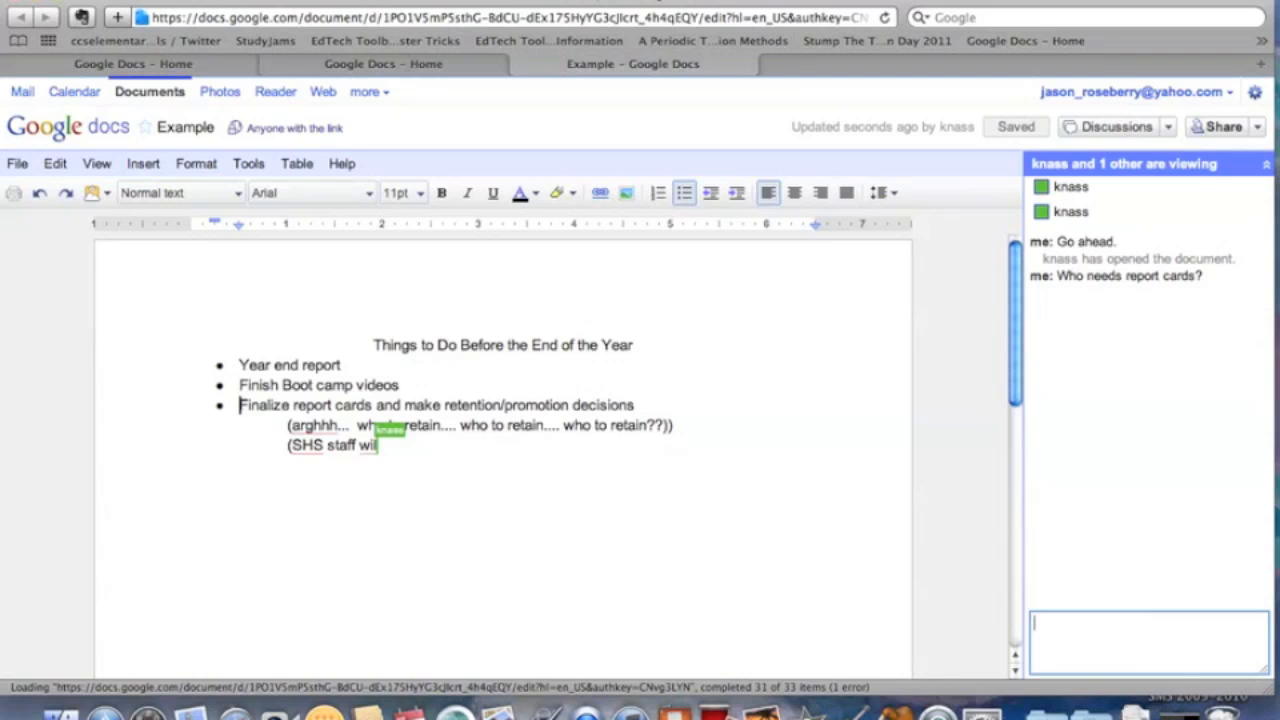
Insert a blank line above the (SHS note and remove its indent.
click(230, 482)
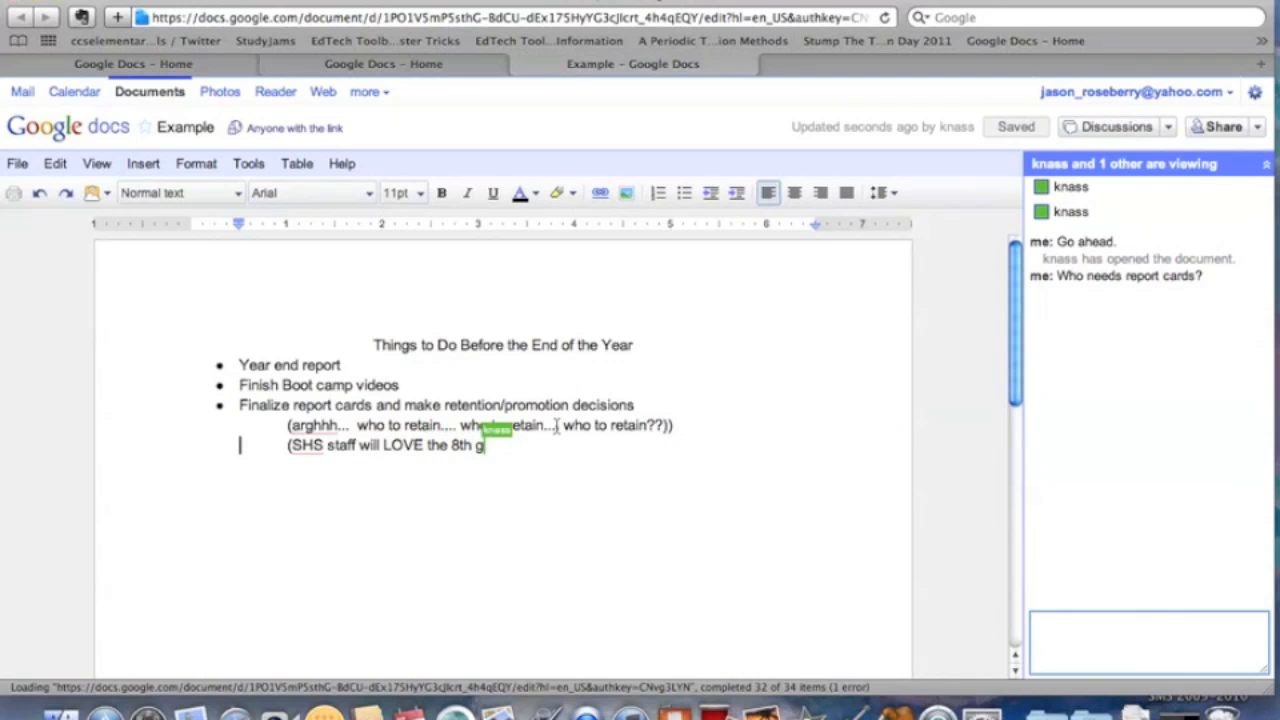
key(Return)
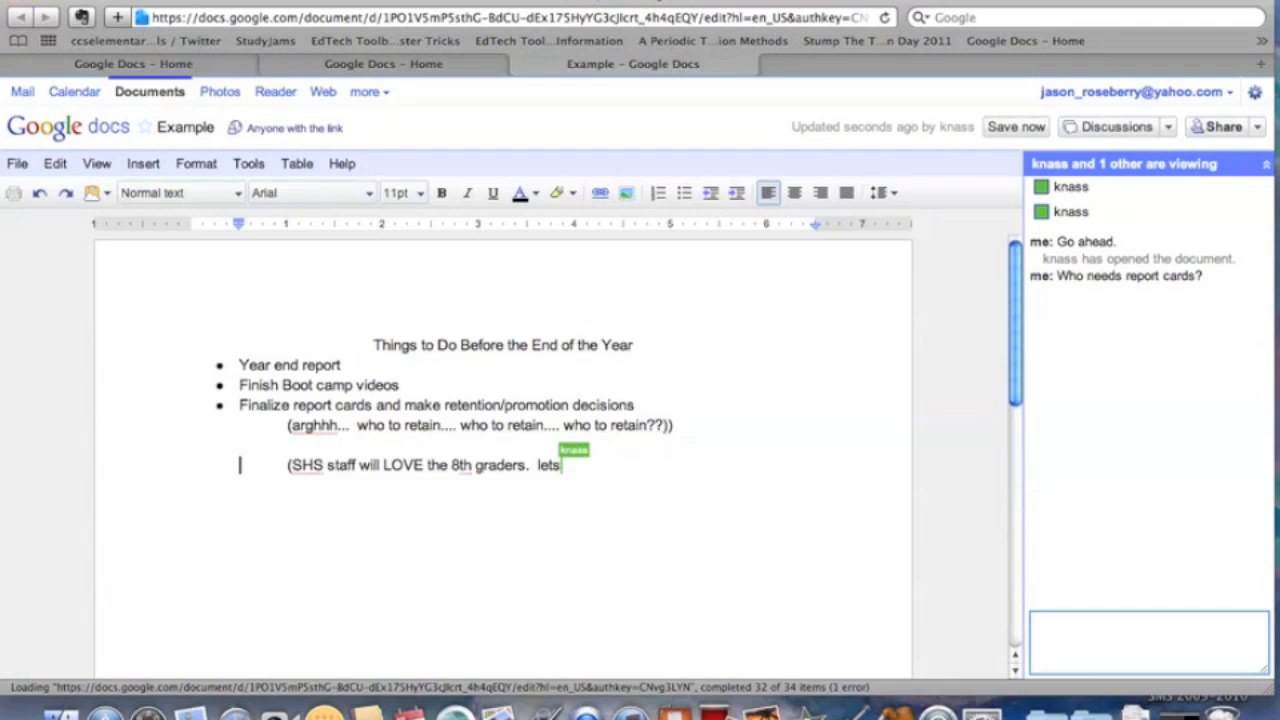
key(BackSpace)
key(BackSpace)
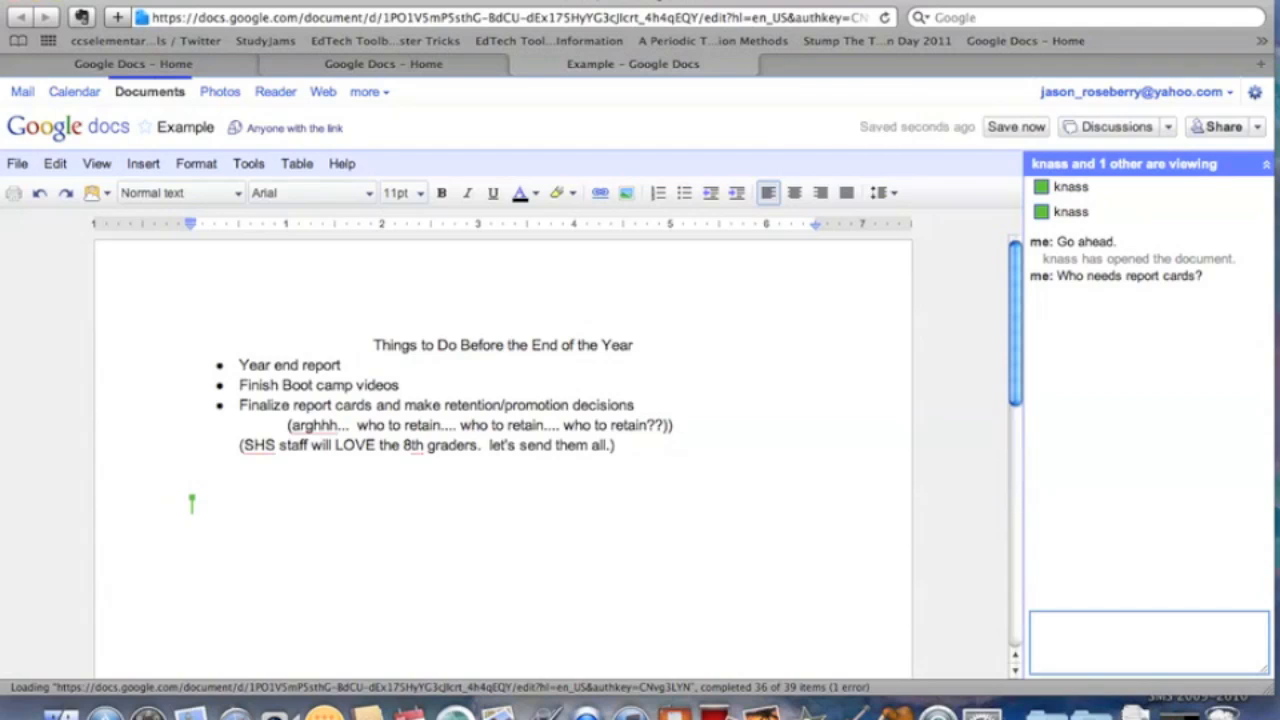
Add the bullet 'Clean up our desks!' and start another empty bullet below it.
click(687, 195)
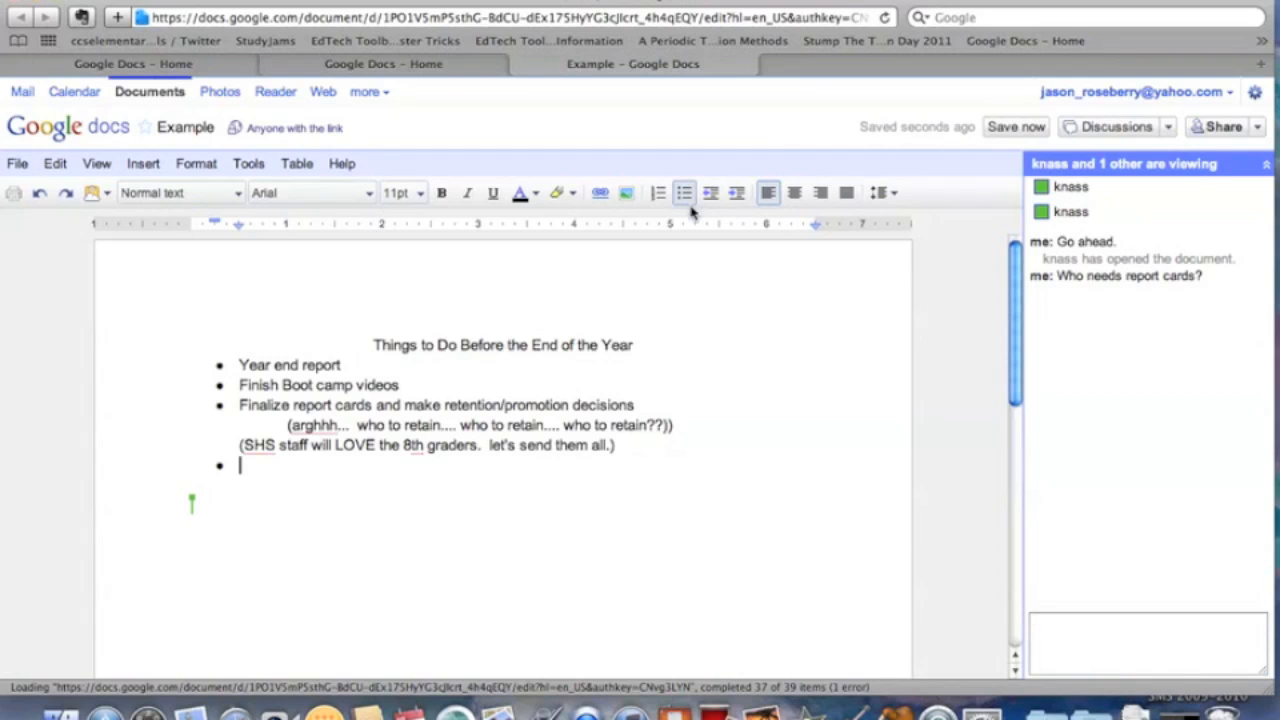
text(Clean up our desks!)
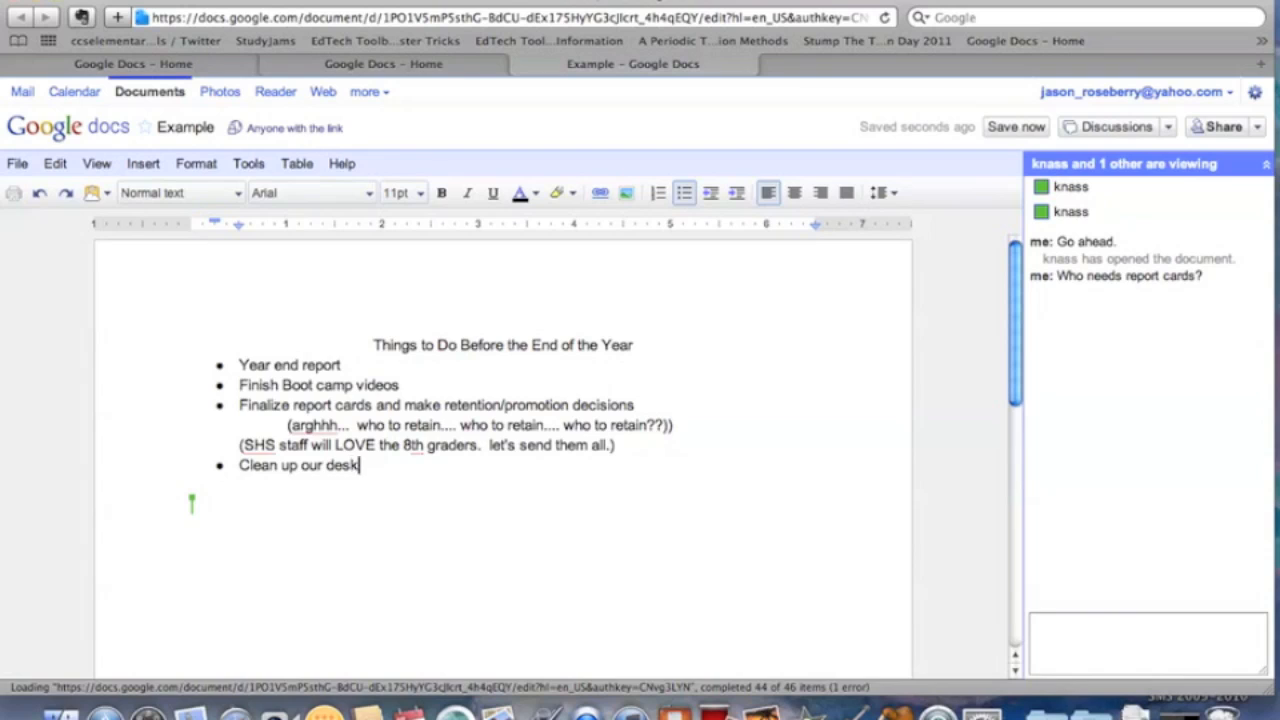
key(Return)
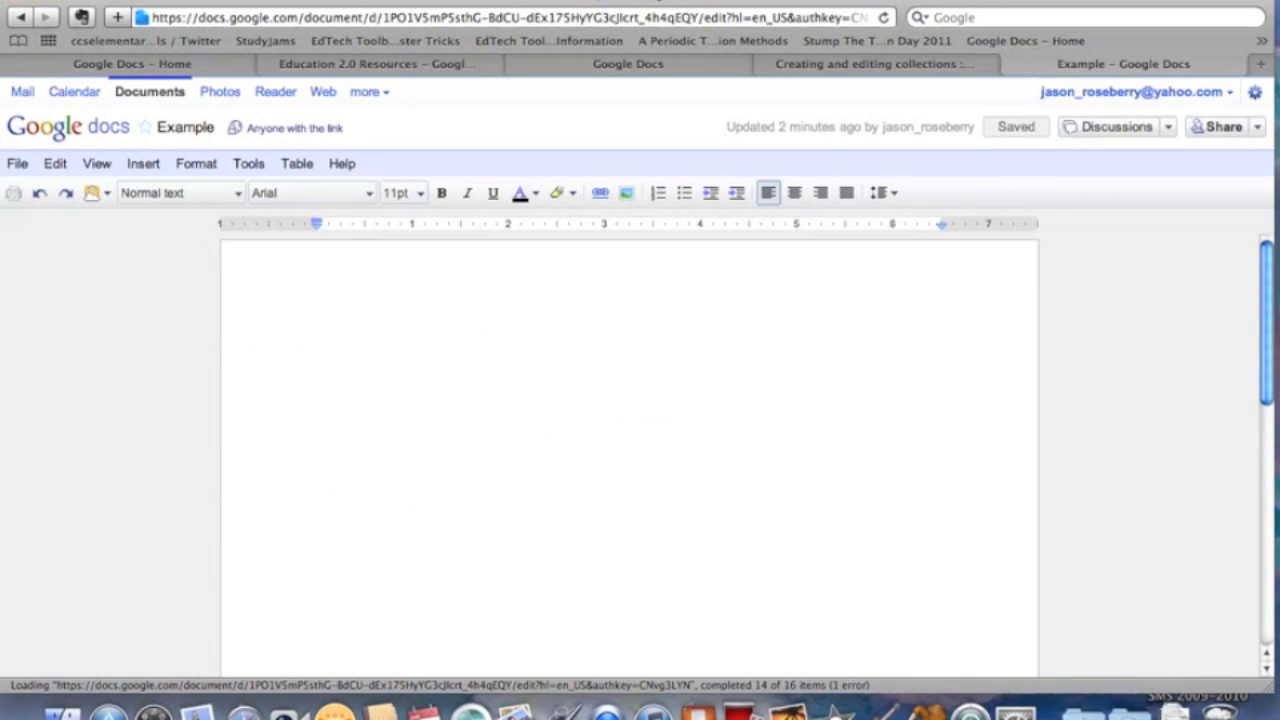
Open the My Big Campus Feedback document from the Google Docs Documents list.
click(136, 97)
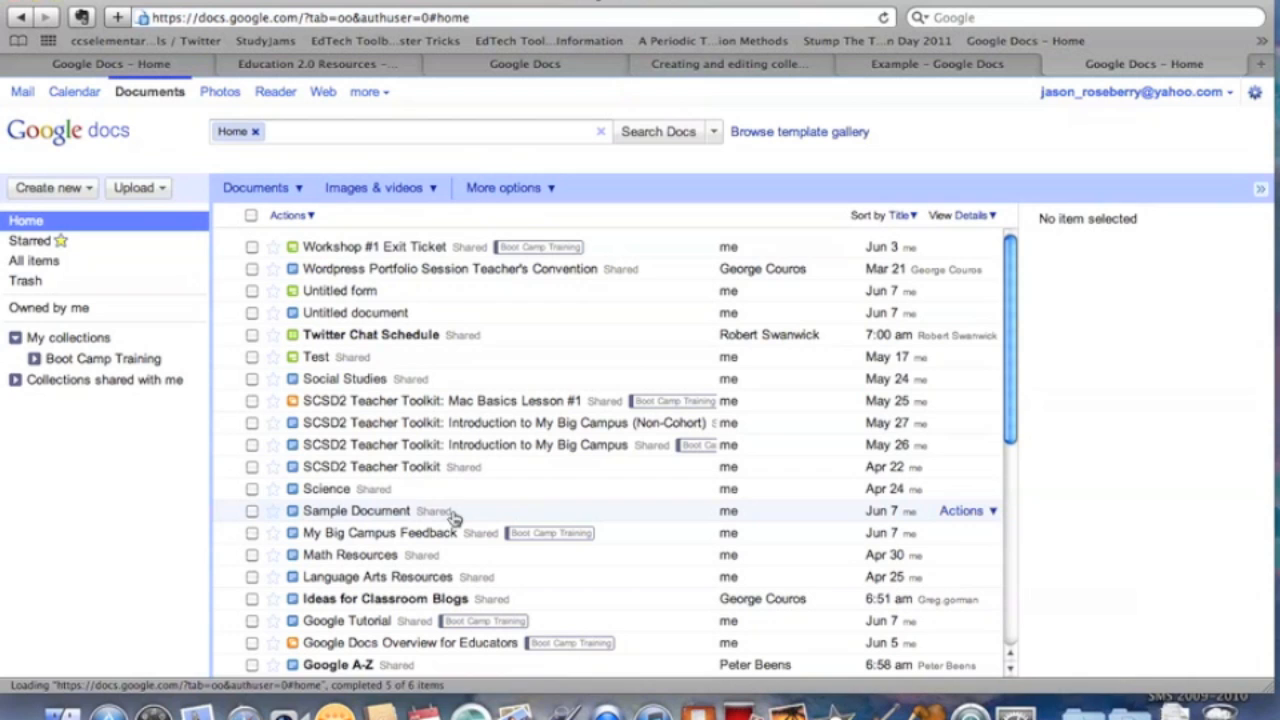
scroll(479, 489, down, 3)
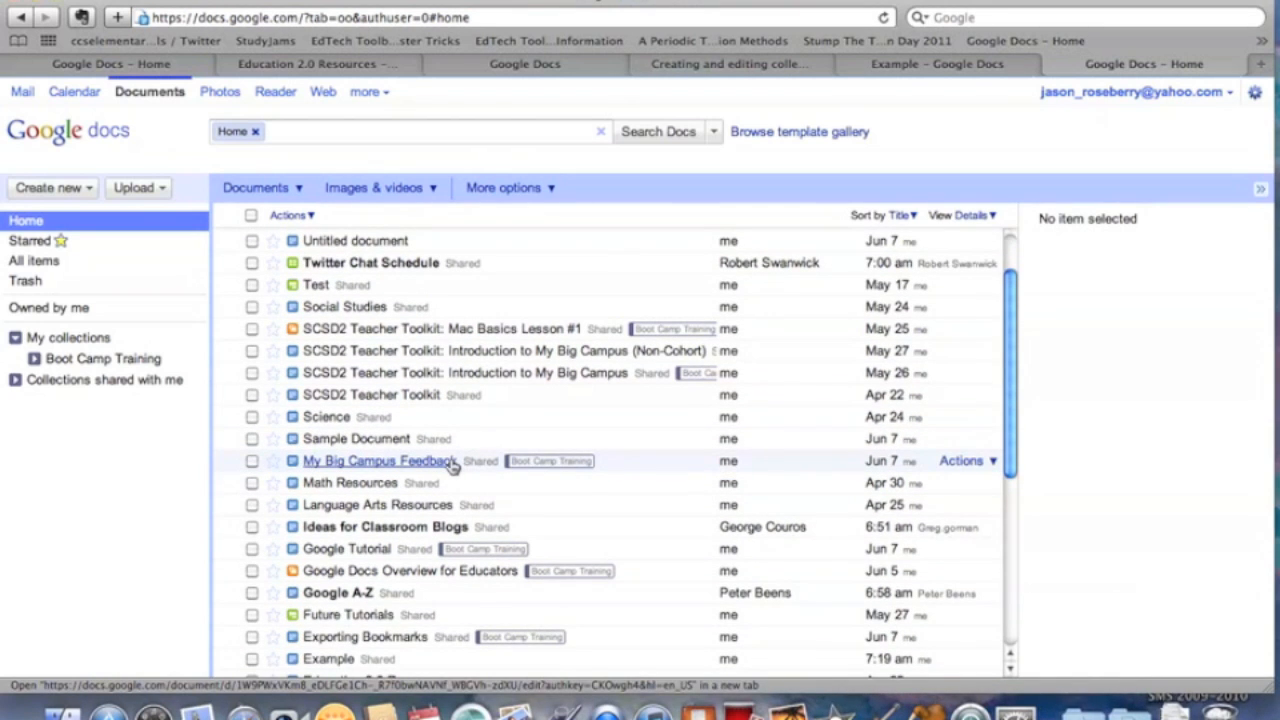
click(452, 466)
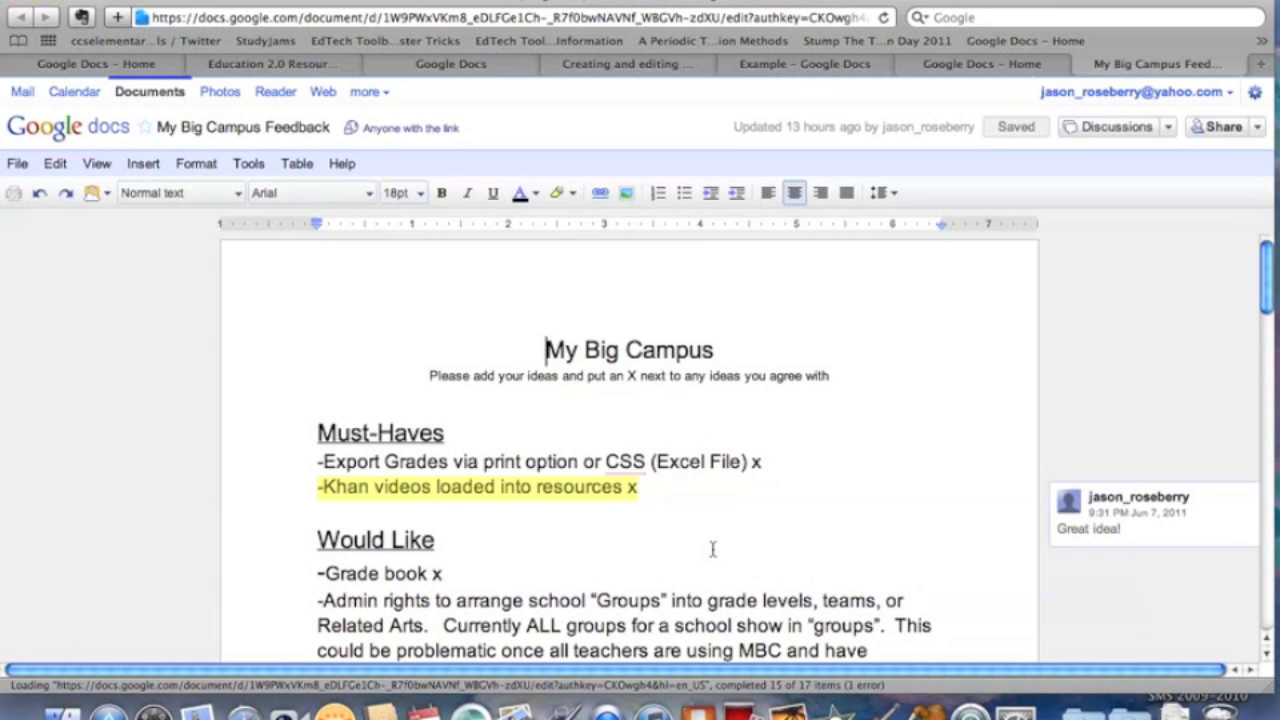
scroll(713, 548, down, 15)
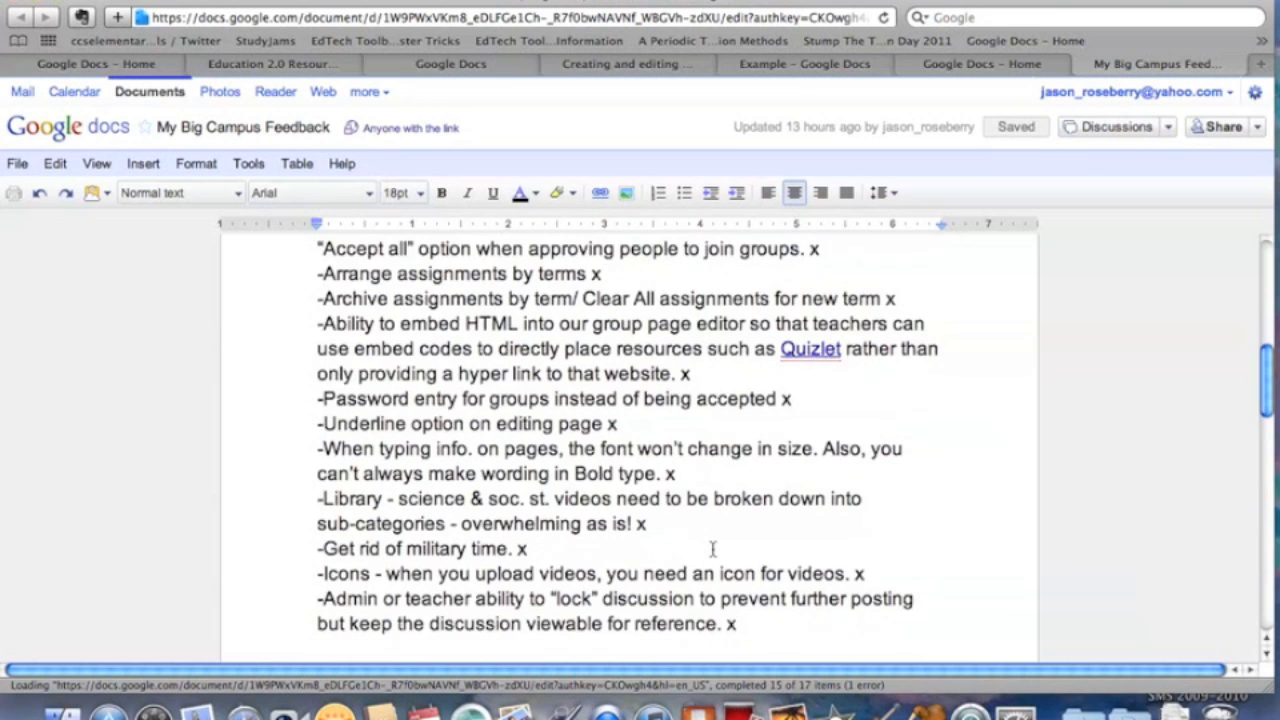
scroll(713, 548, down, 3)
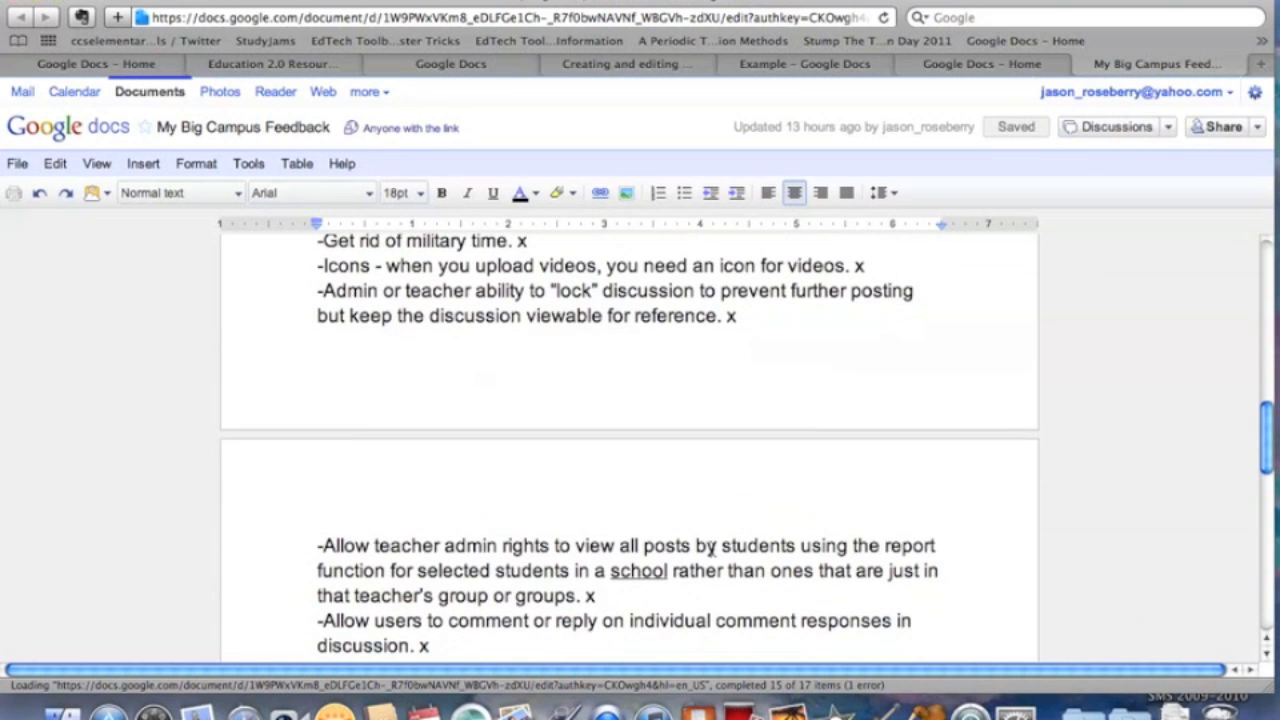
scroll(757, 542, up, 18)
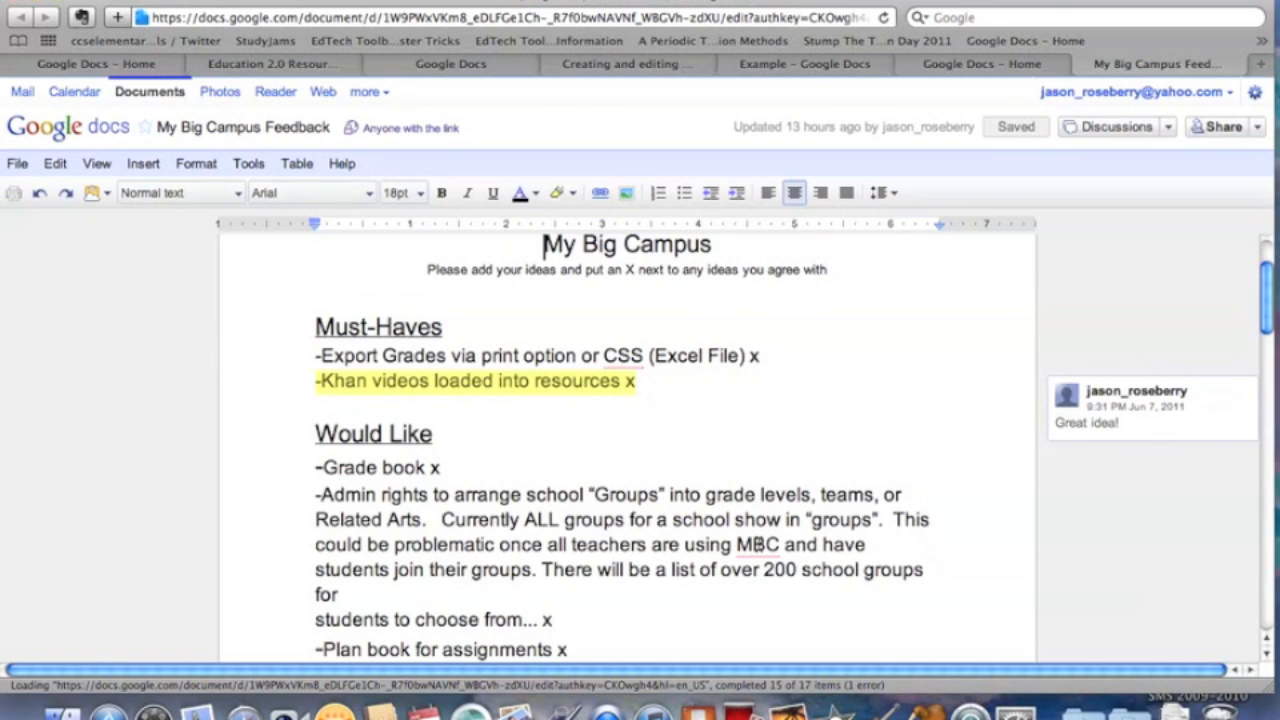
Show the revision history of My Big Campus Feedback from the File menu.
click(18, 166)
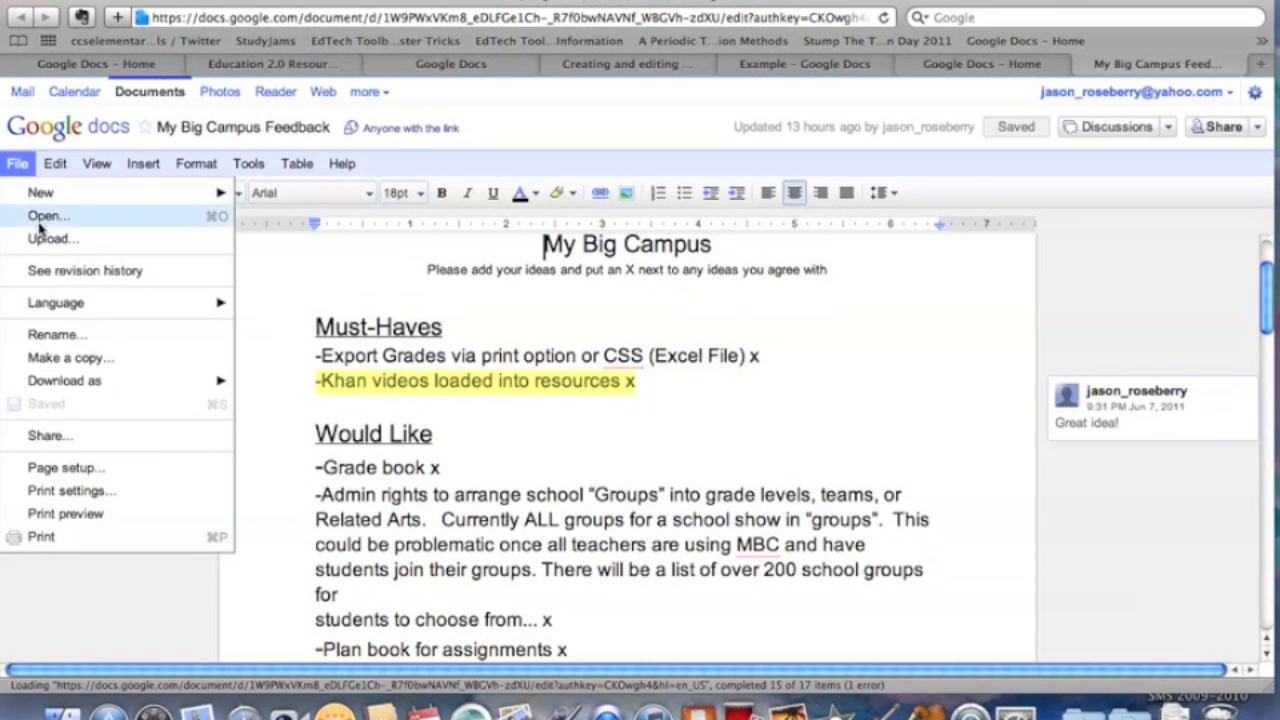
click(58, 276)
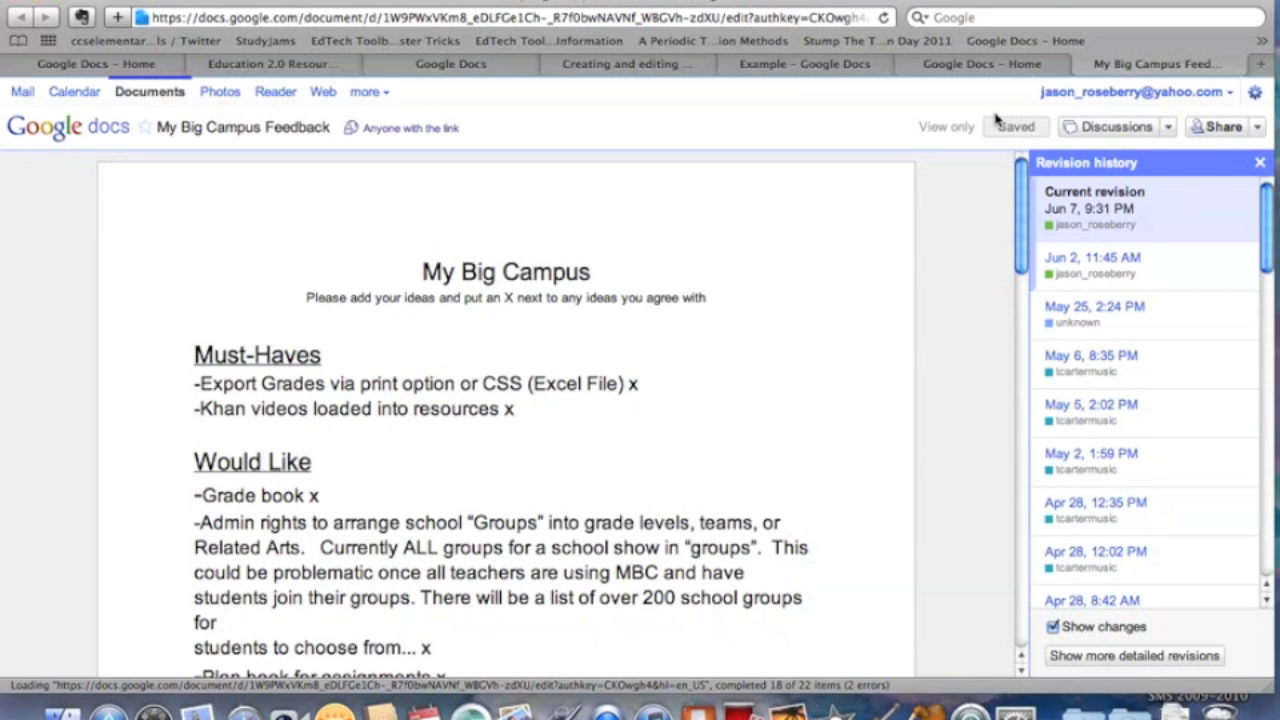
Preview the May 6, 8:35 PM revision and scroll down the revision list.
click(1117, 365)
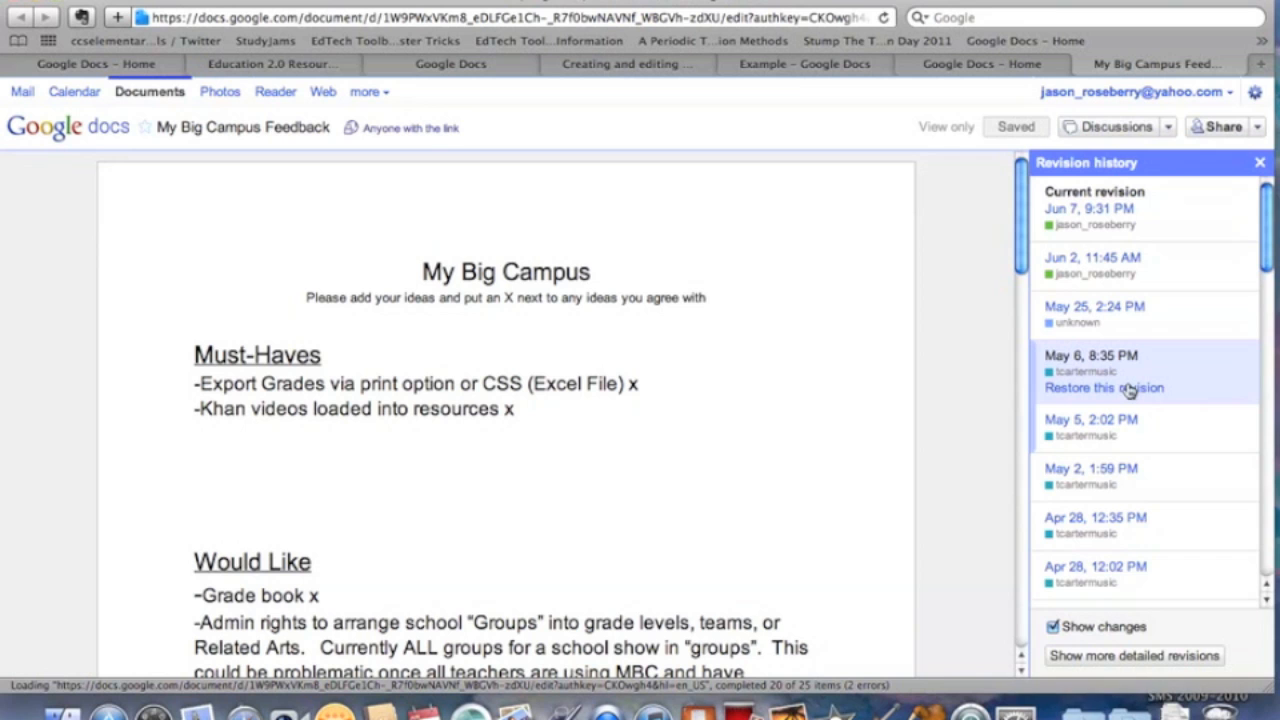
scroll(831, 310, down, 3)
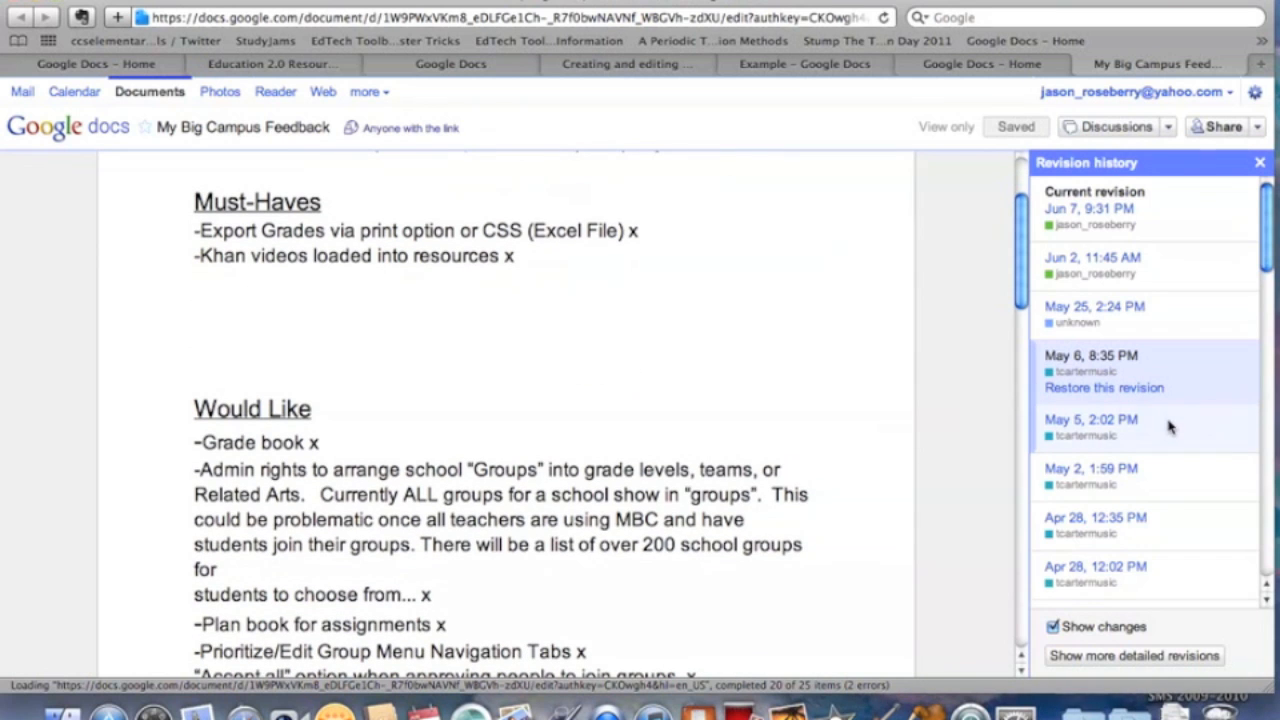
scroll(1169, 427, down, 5)
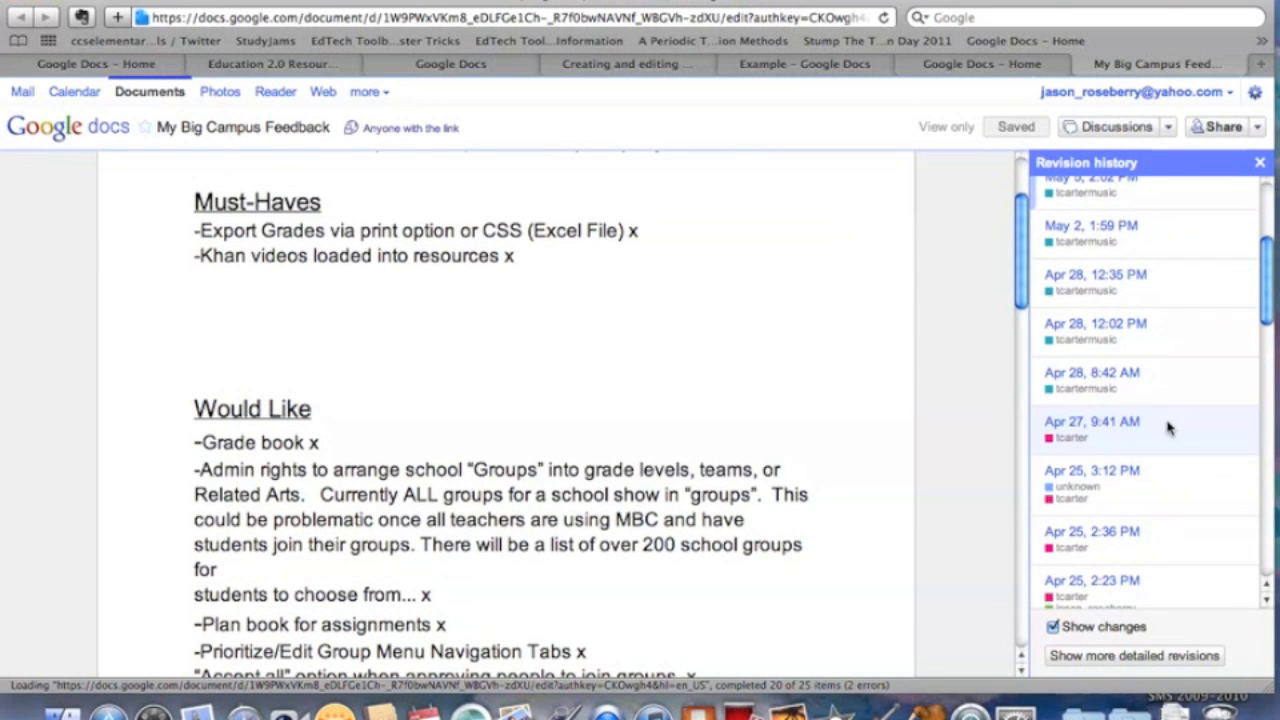
scroll(1169, 427, down, 3)
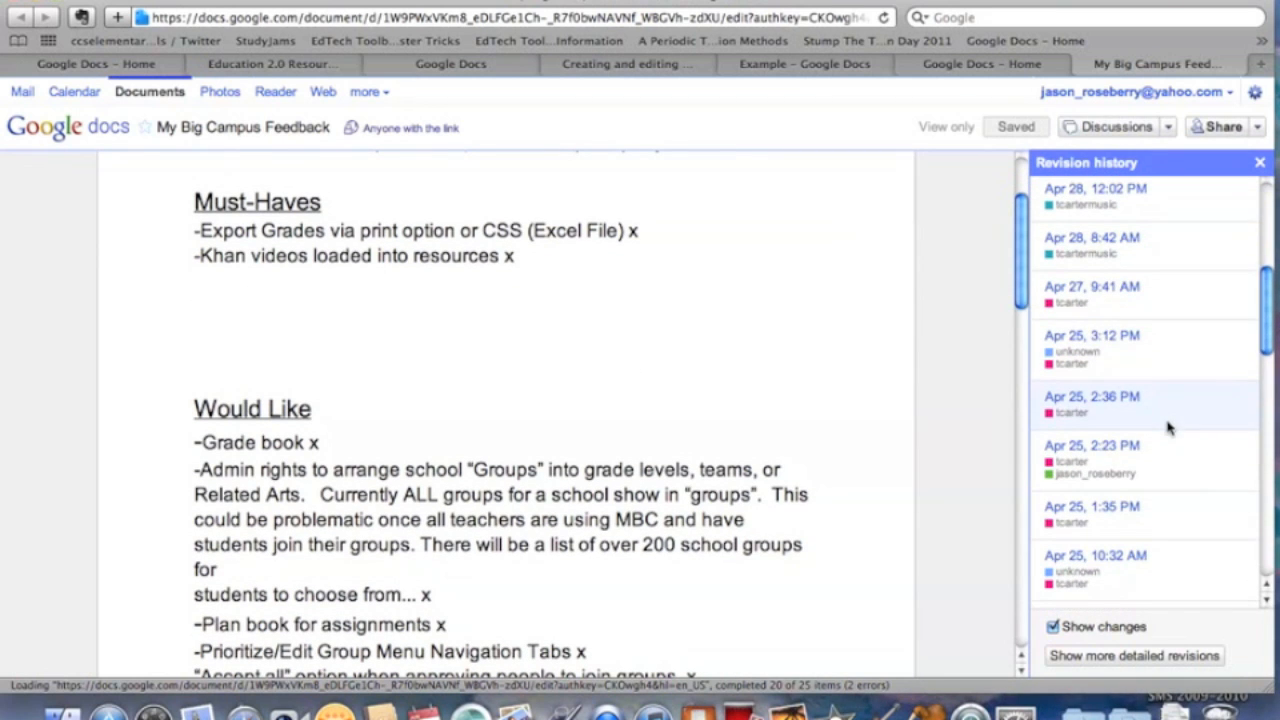
Preview the Apr 25, 2:23 PM revision's Khan videos change, then exit revision history.
click(1077, 455)
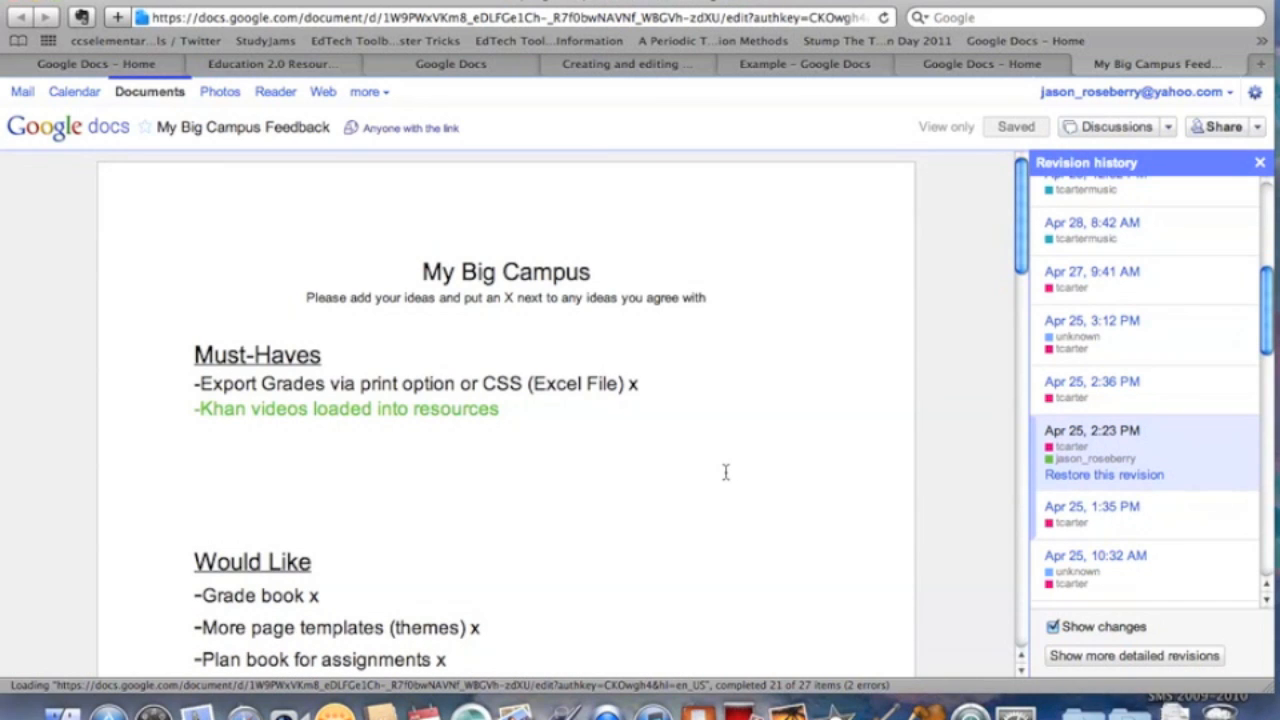
scroll(587, 433, down, 2)
scroll(587, 433, up, 2)
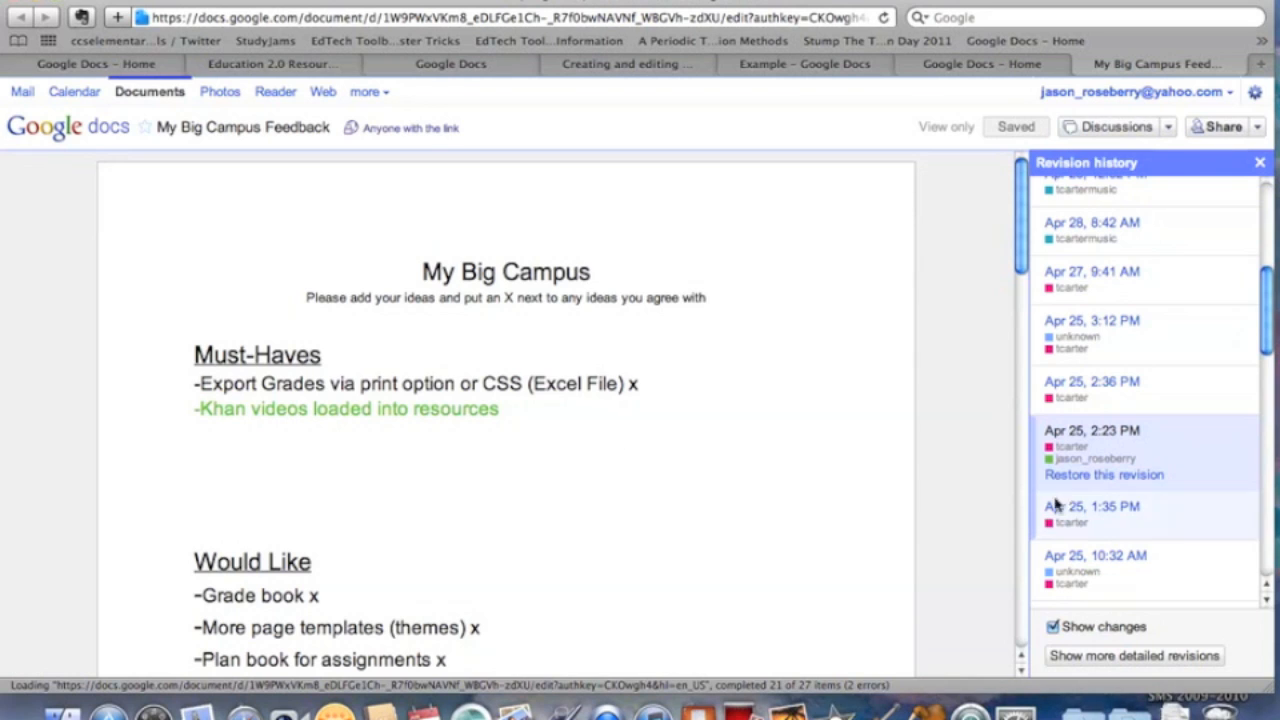
scroll(1118, 415, up, 3)
scroll(1118, 415, up, 6)
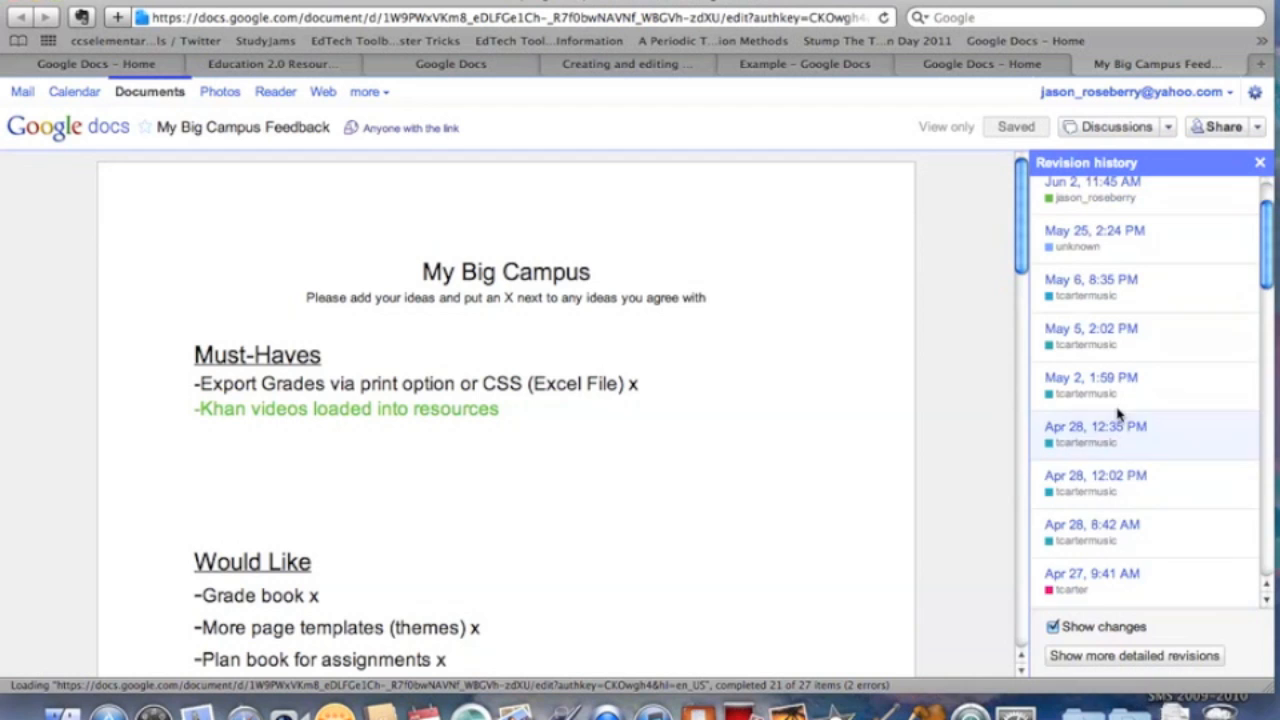
scroll(1118, 415, down, 15)
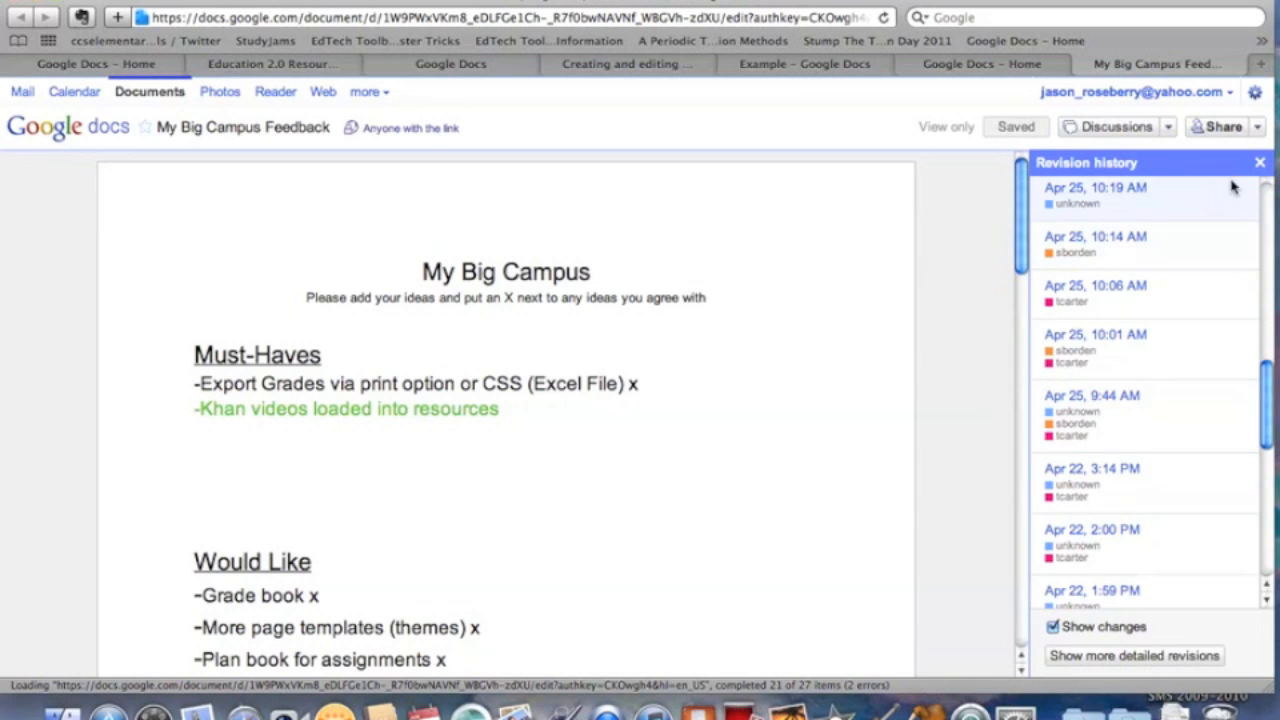
click(1260, 163)
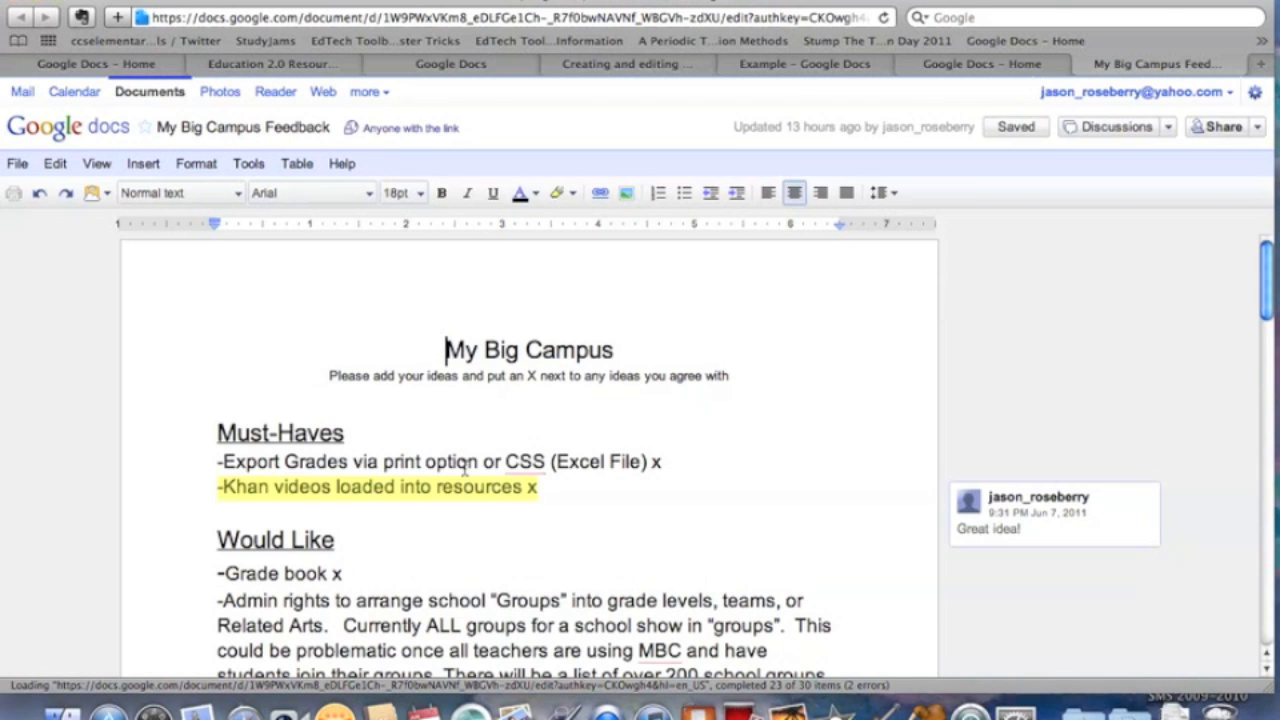
Scroll the current, editable document to find its 'Great idea!' comment.
scroll(793, 432, down, 5)
scroll(793, 432, up, 2)
scroll(793, 432, up, 1)
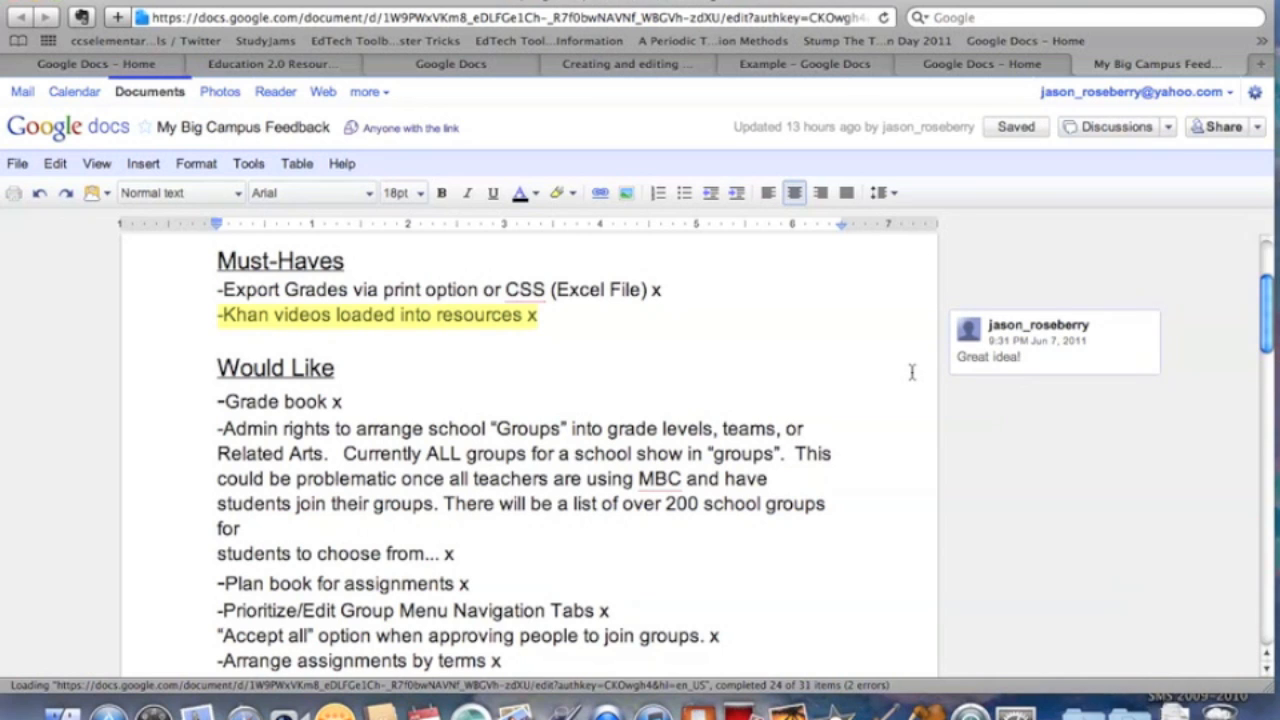
scroll(912, 372, up, 4)
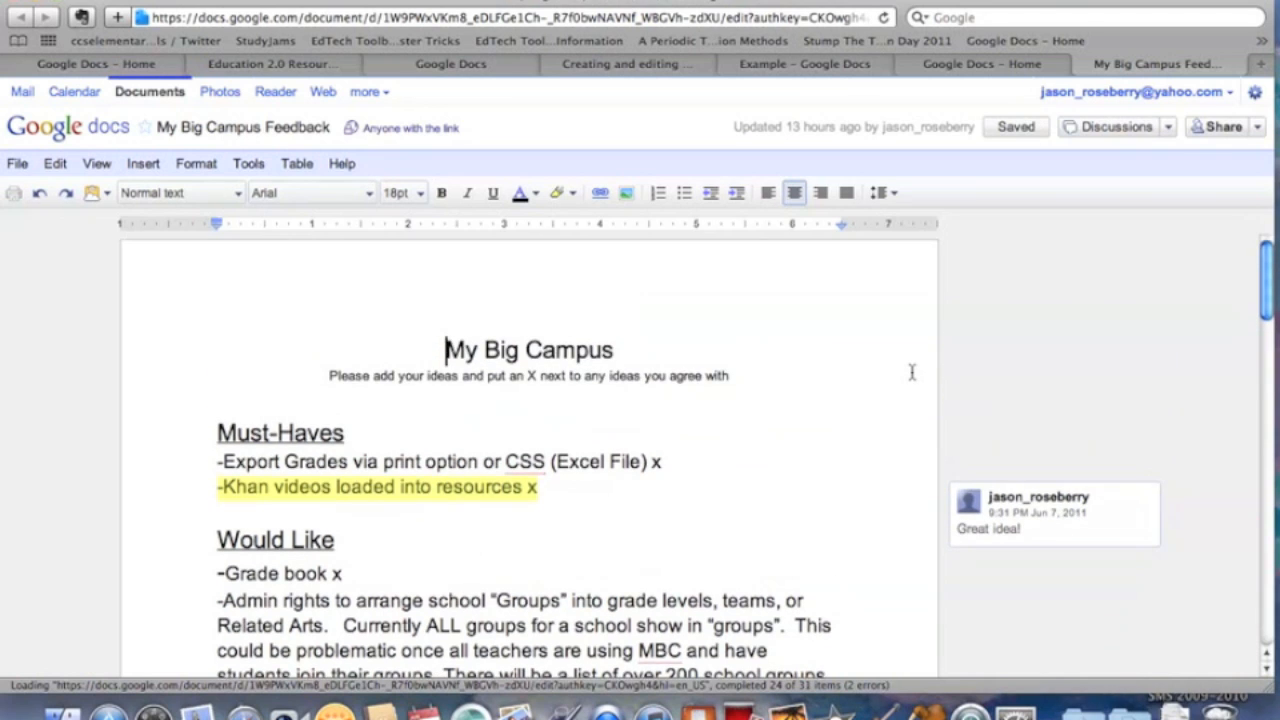
Comment 'Take another look at this.' on the Admin rights to arrange school Groups item.
scroll(912, 372, down, 4)
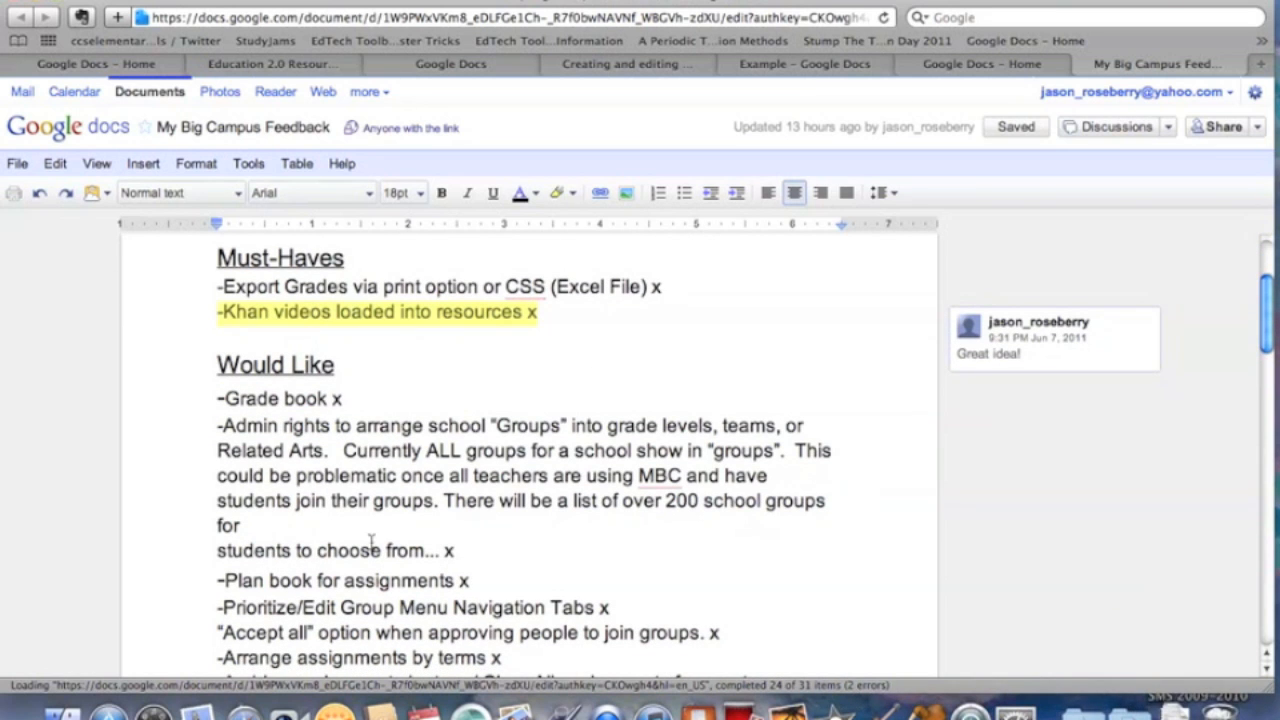
drag(244, 526, 210, 436)
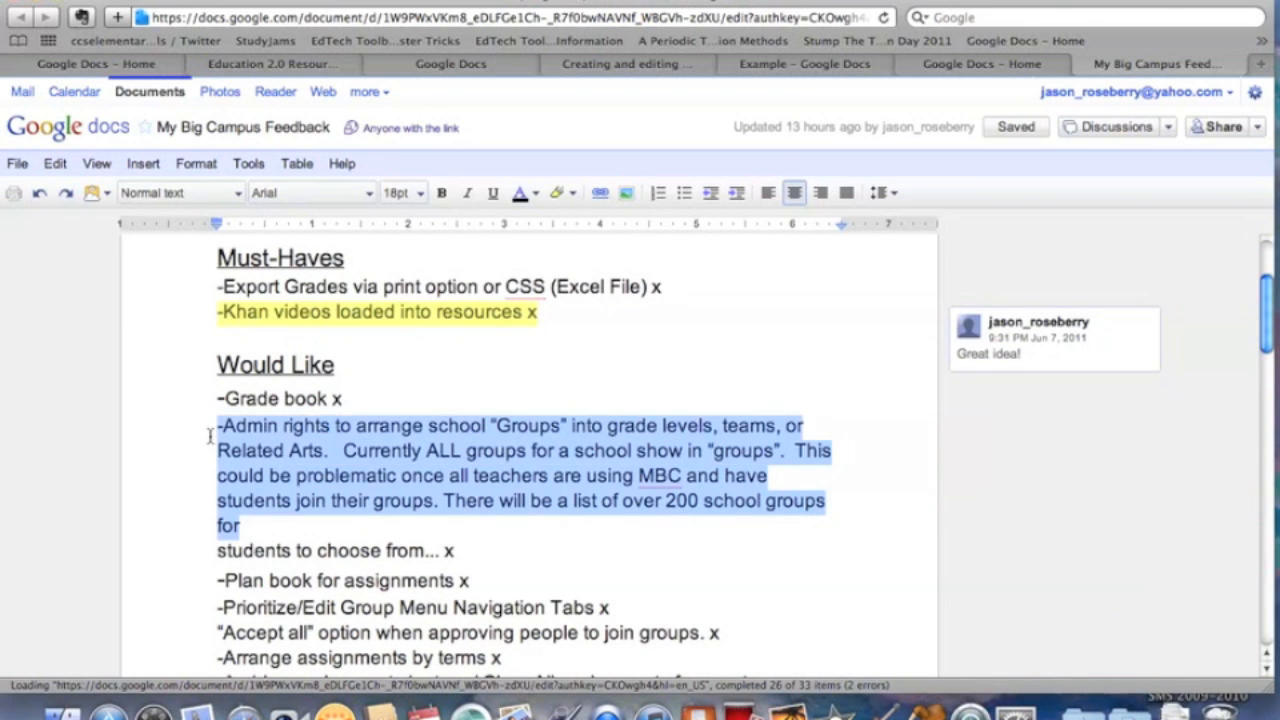
click(141, 168)
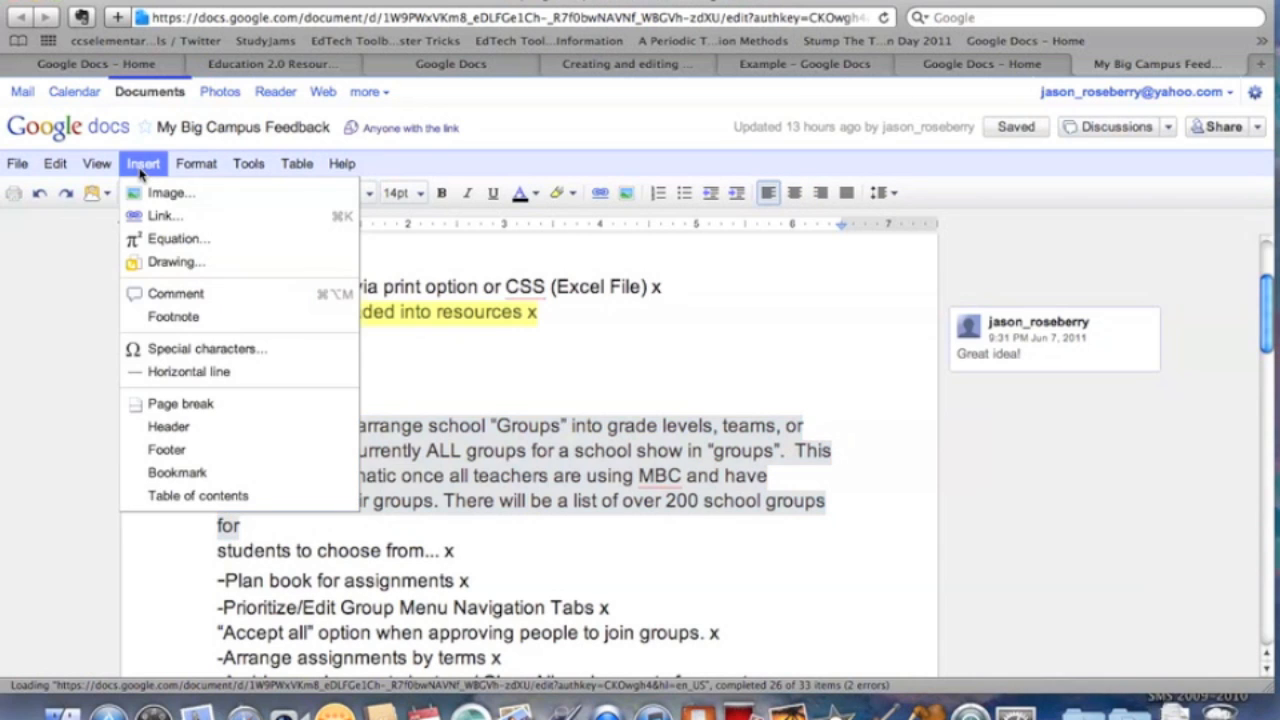
click(175, 294)
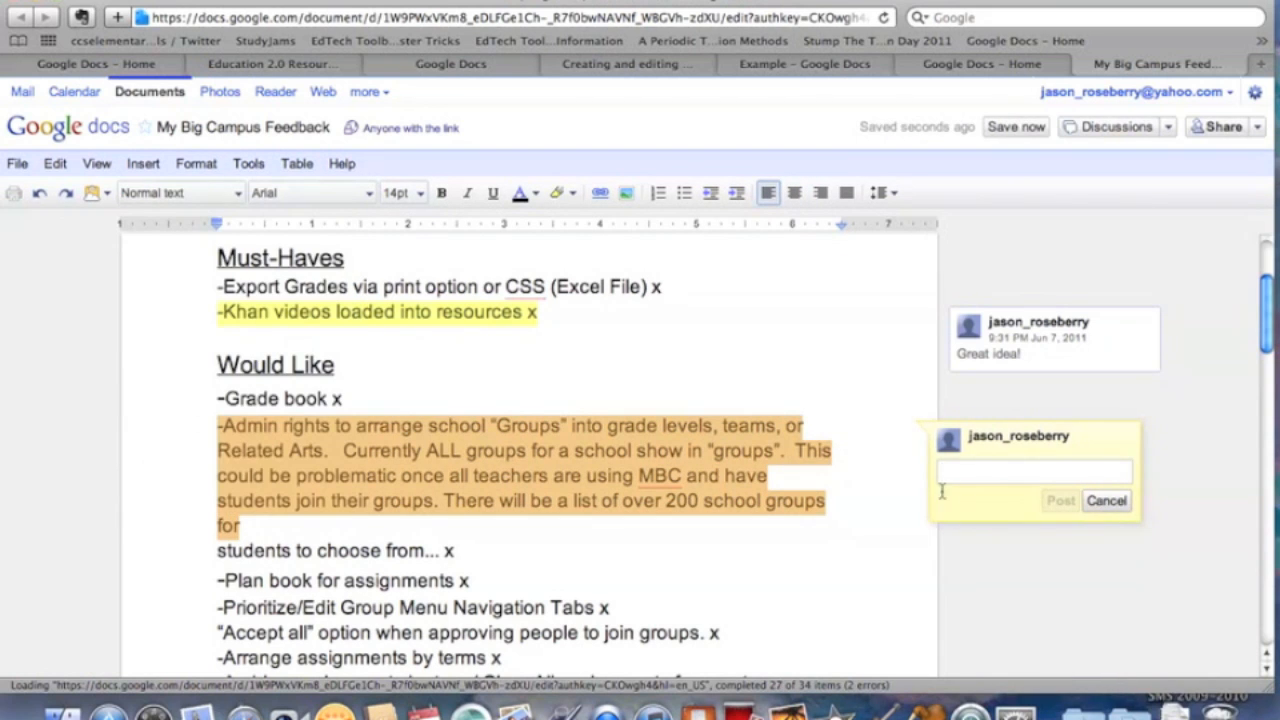
text(T)
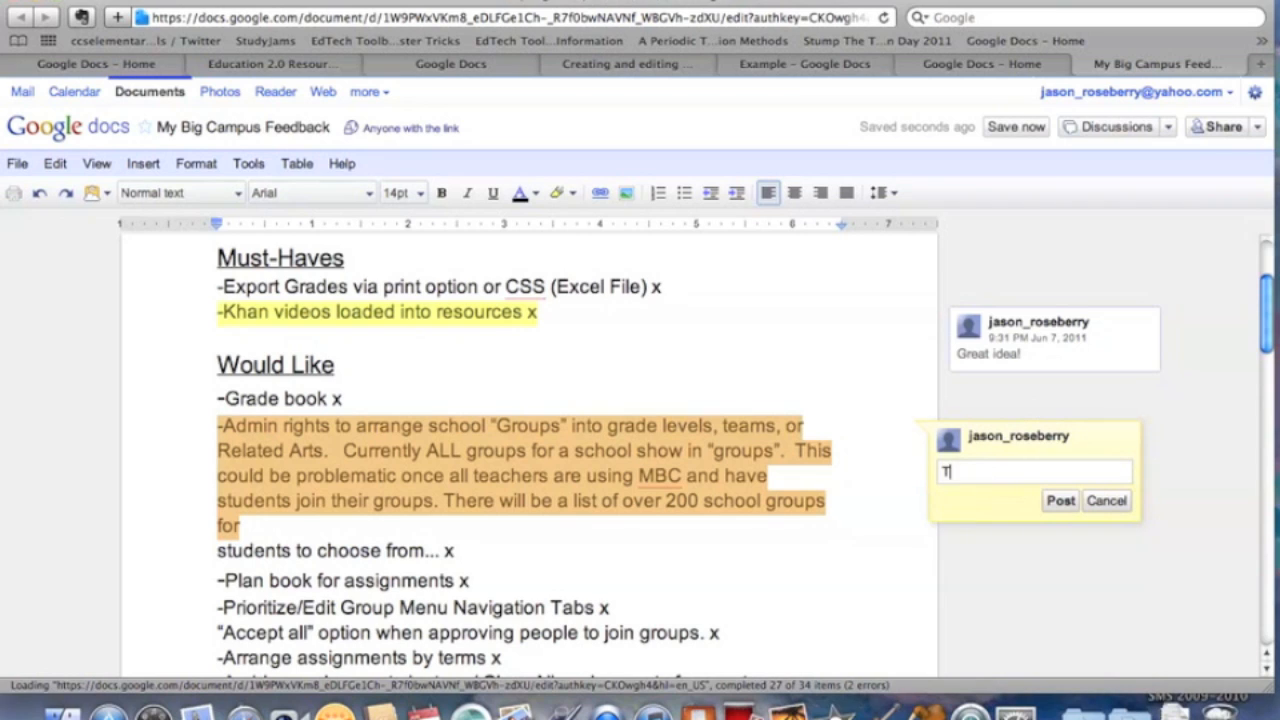
text(ake another l)
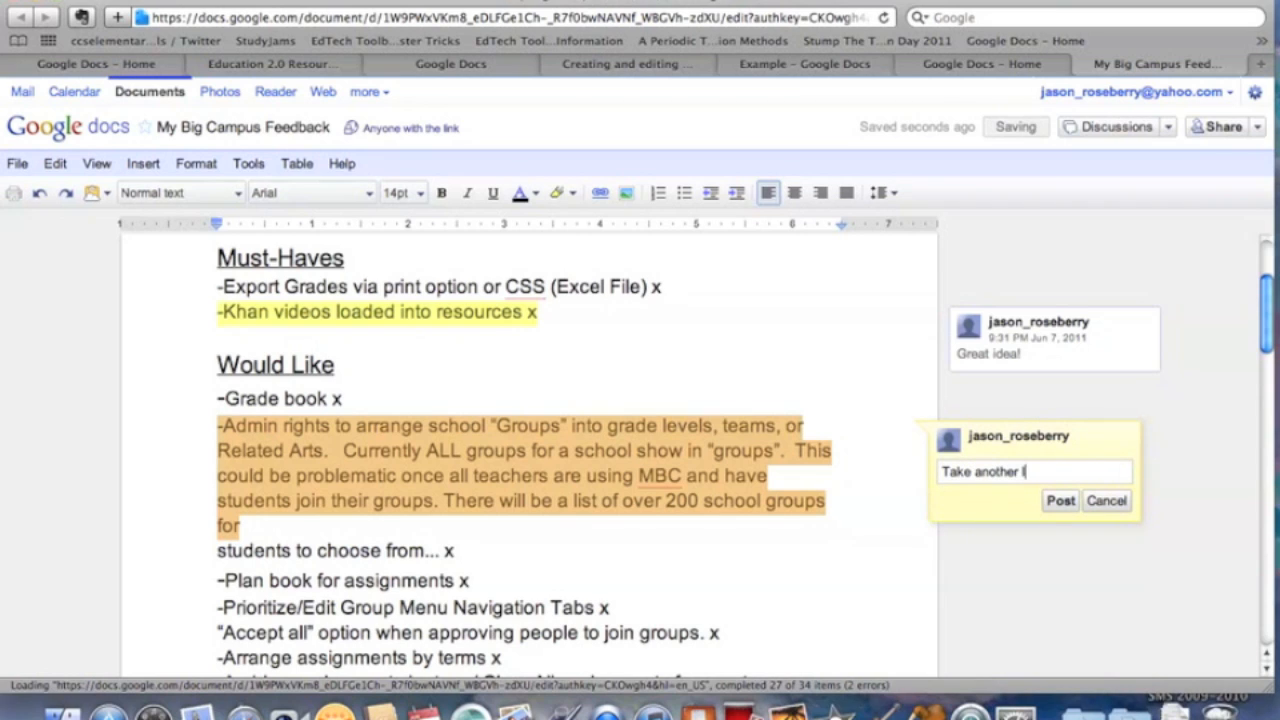
text(ook at this.)
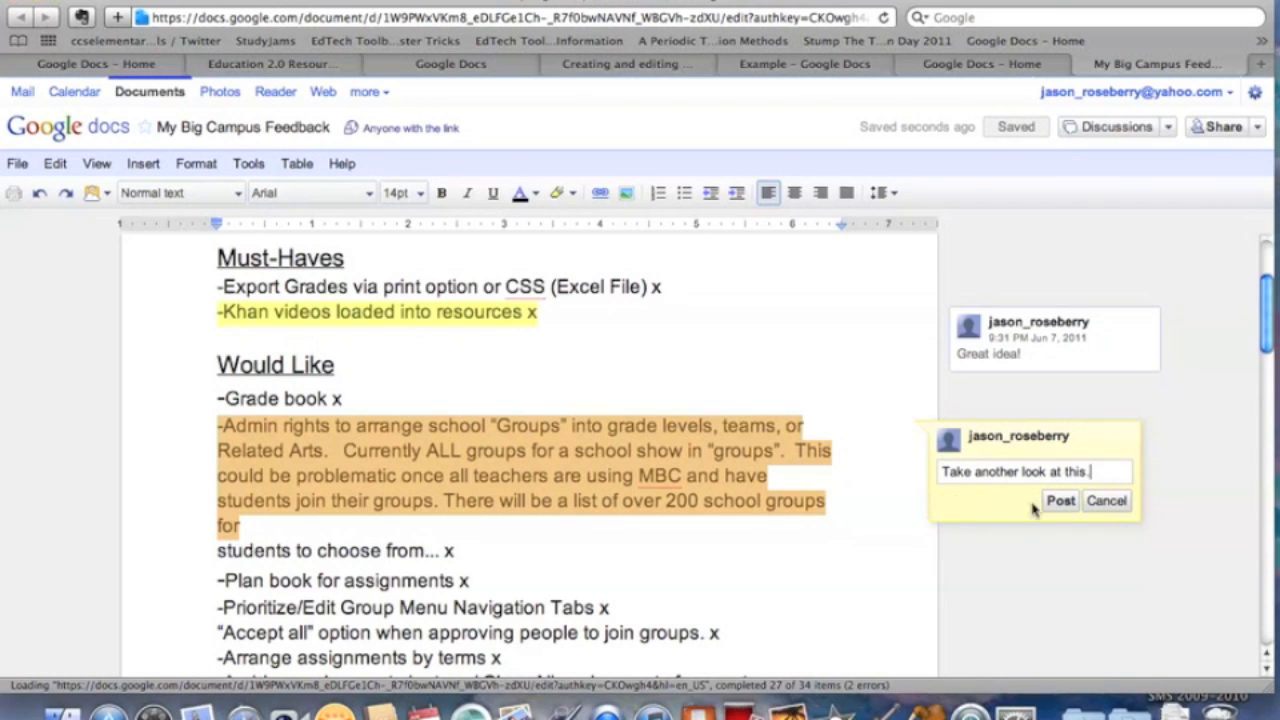
click(1061, 501)
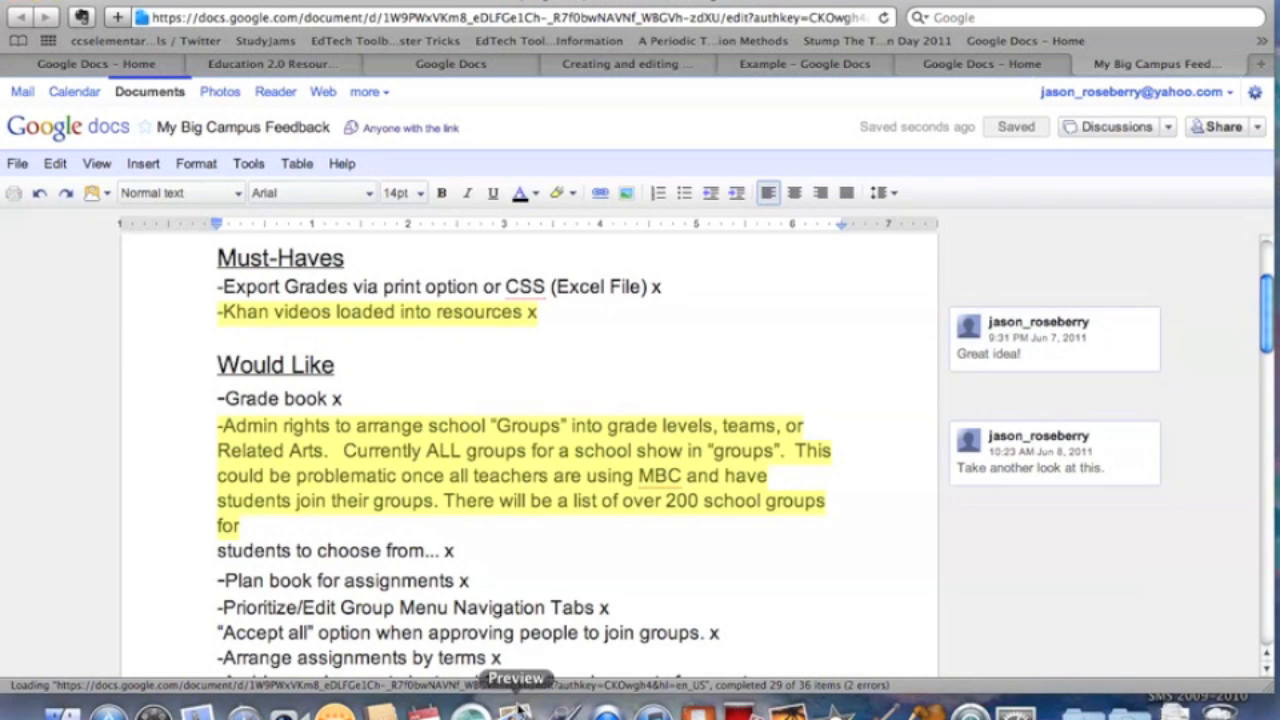
scroll(1045, 505, down, 2)
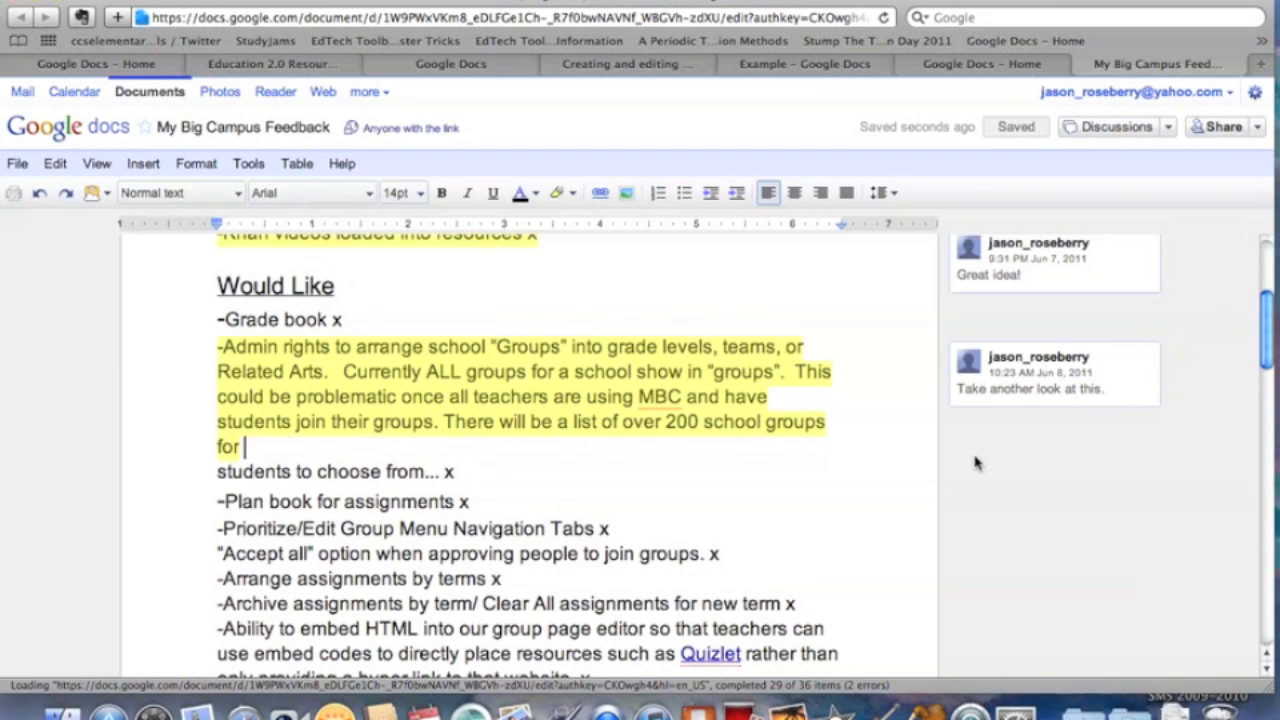
Scroll through the document reviewing both margin comments, then return to the top.
scroll(726, 497, down, 5)
scroll(730, 498, up, 10)
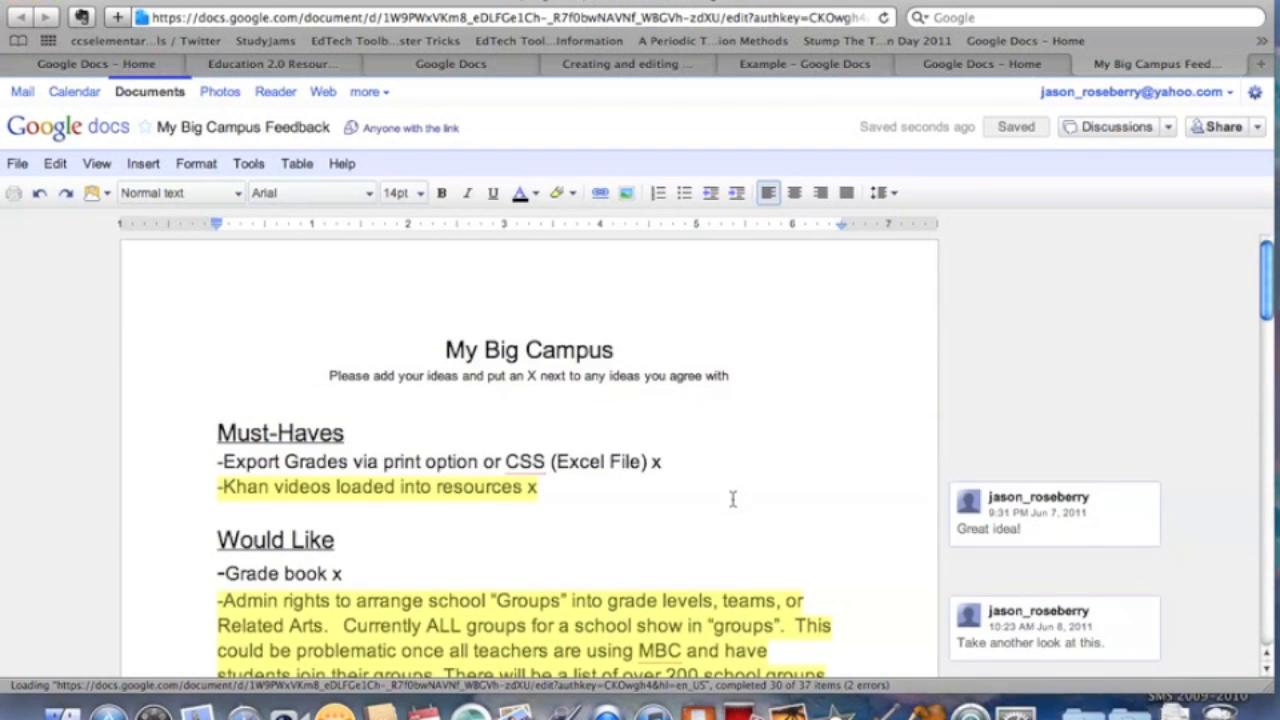
scroll(733, 499, down, 1)
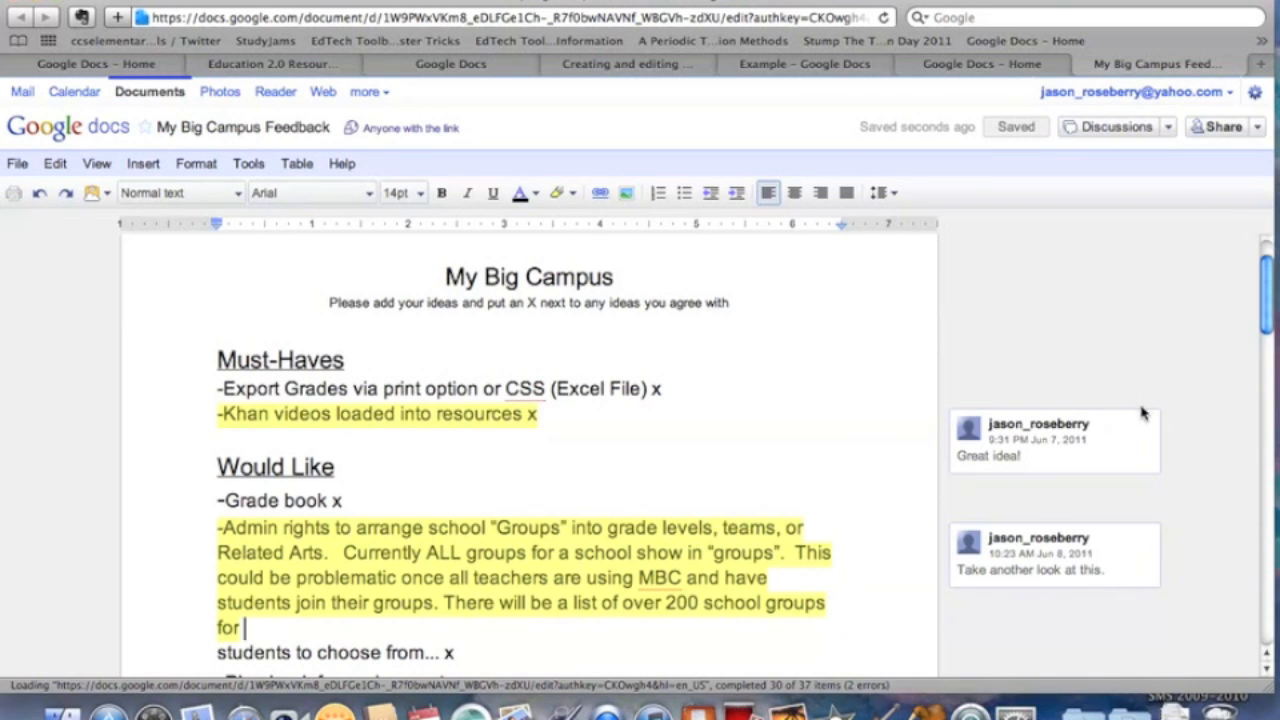
scroll(1143, 413, down, 6)
scroll(1143, 413, down, 12)
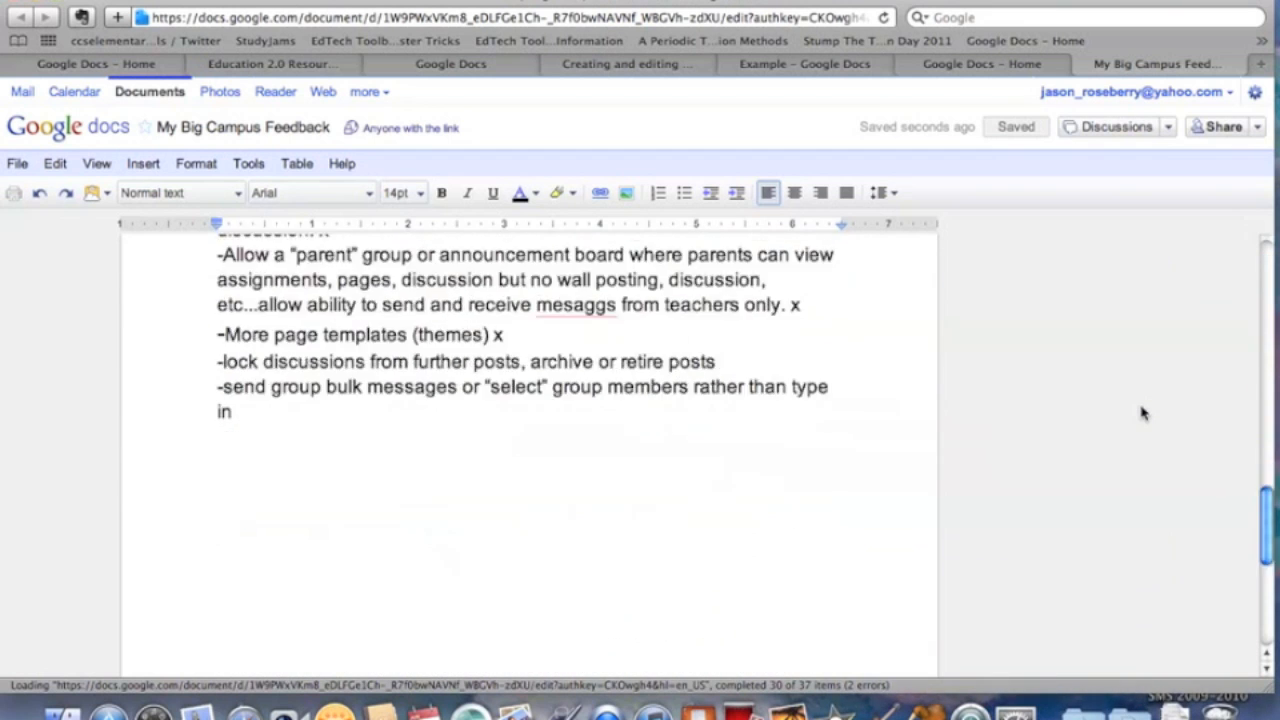
scroll(1143, 413, up, 18)
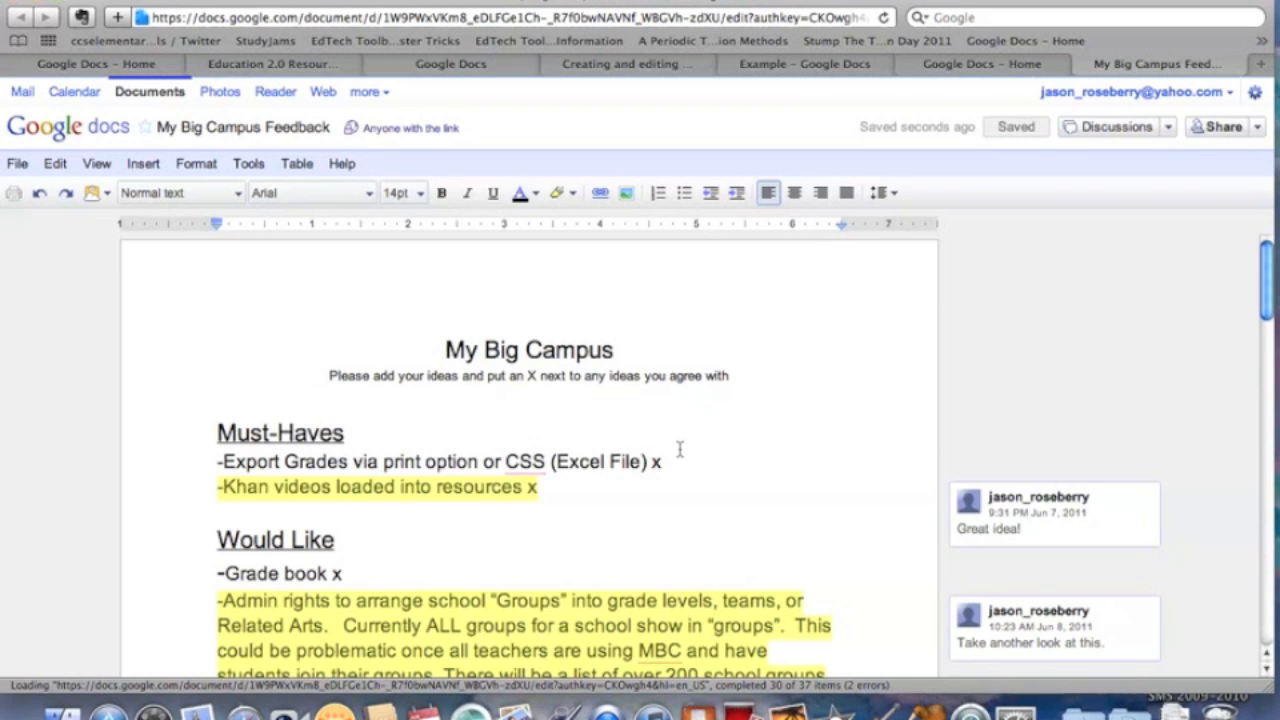
scroll(679, 449, down, 3)
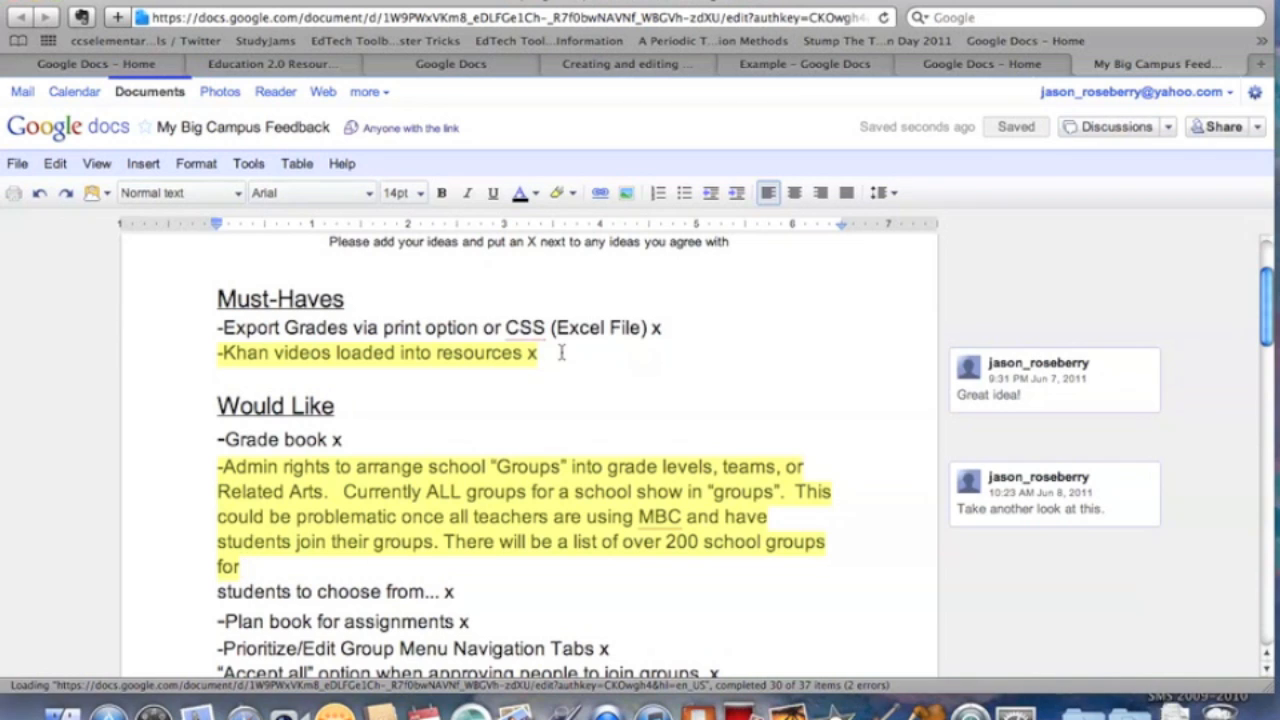
scroll(561, 352, up, 1)
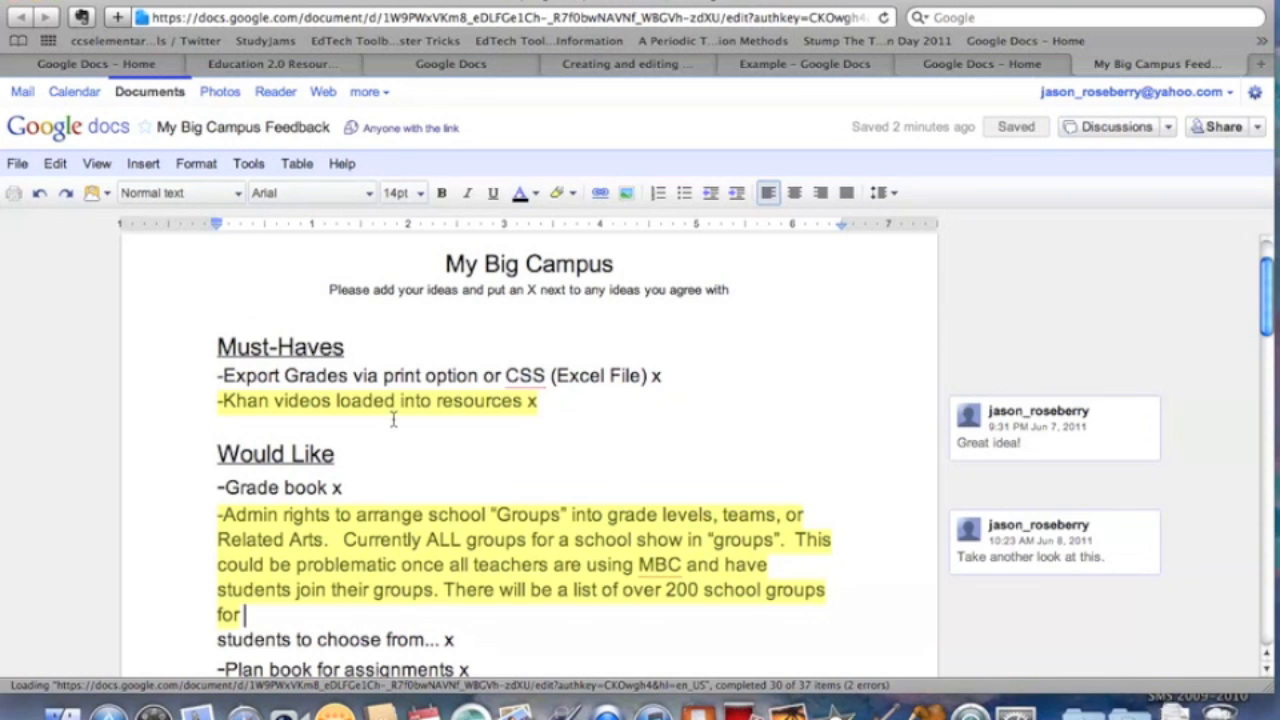
scroll(391, 420, up, 2)
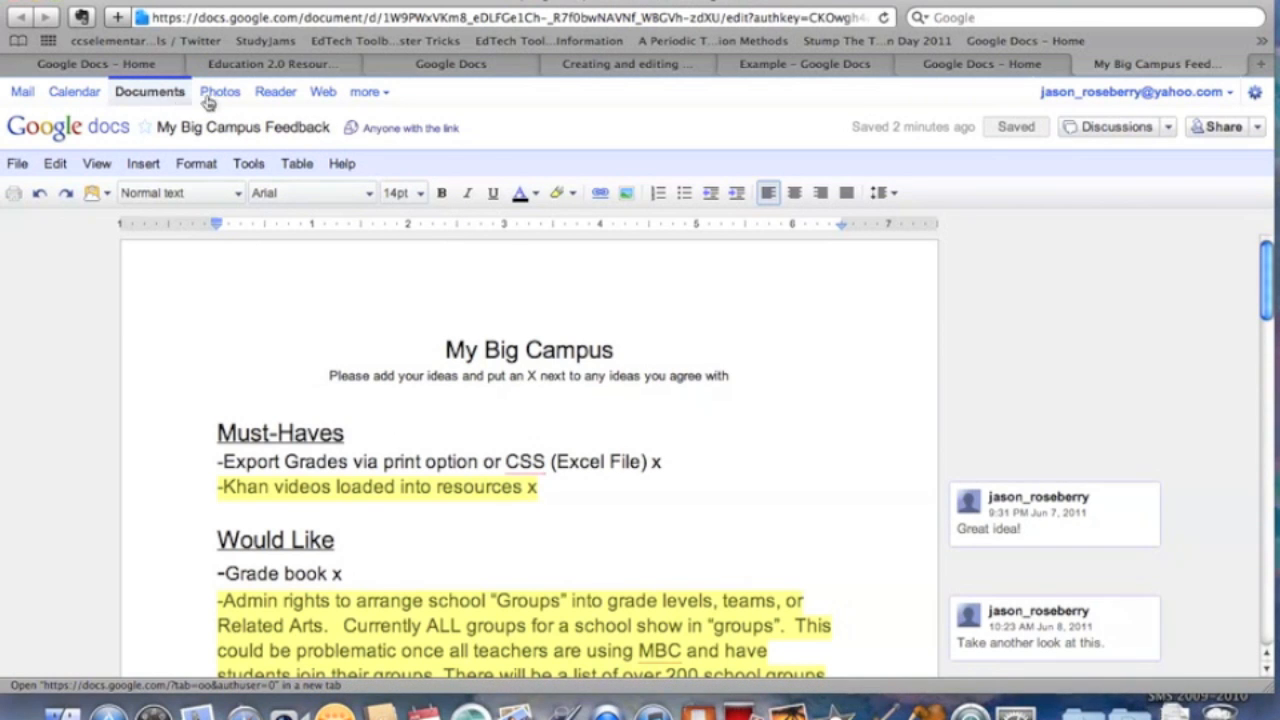
Create a new blank form from the Docs home list's Create new menu.
click(171, 98)
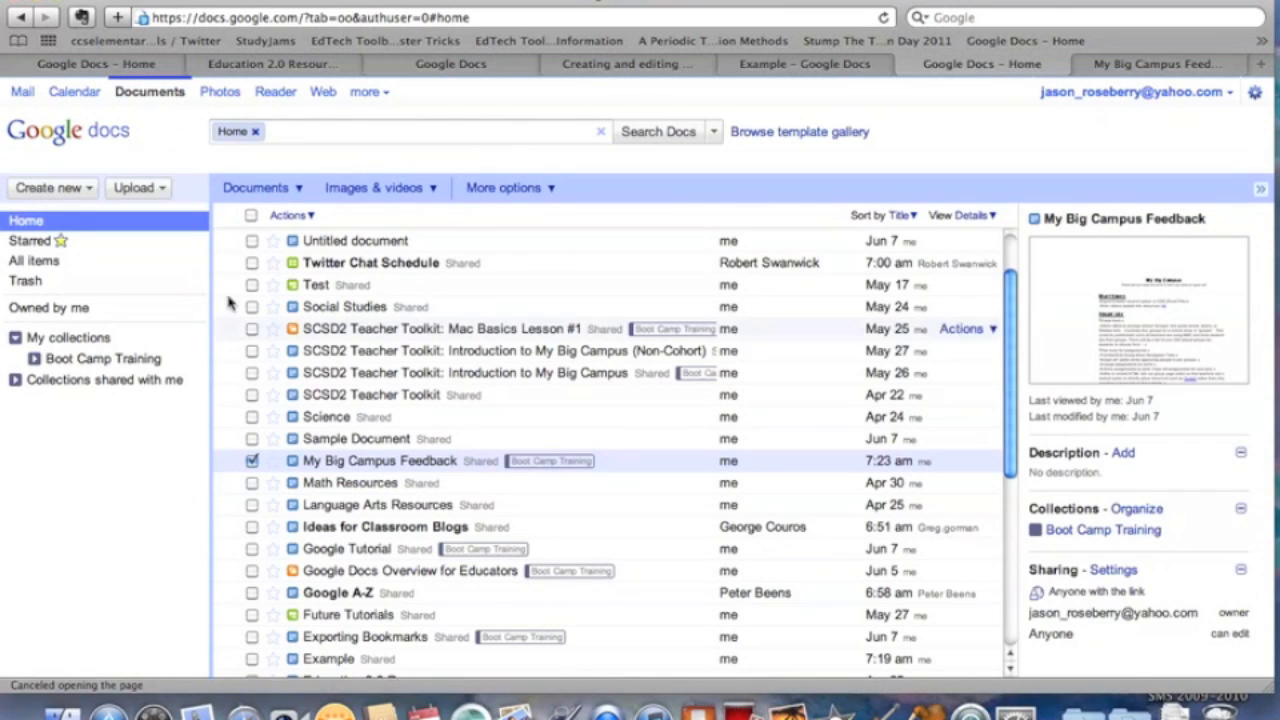
click(87, 192)
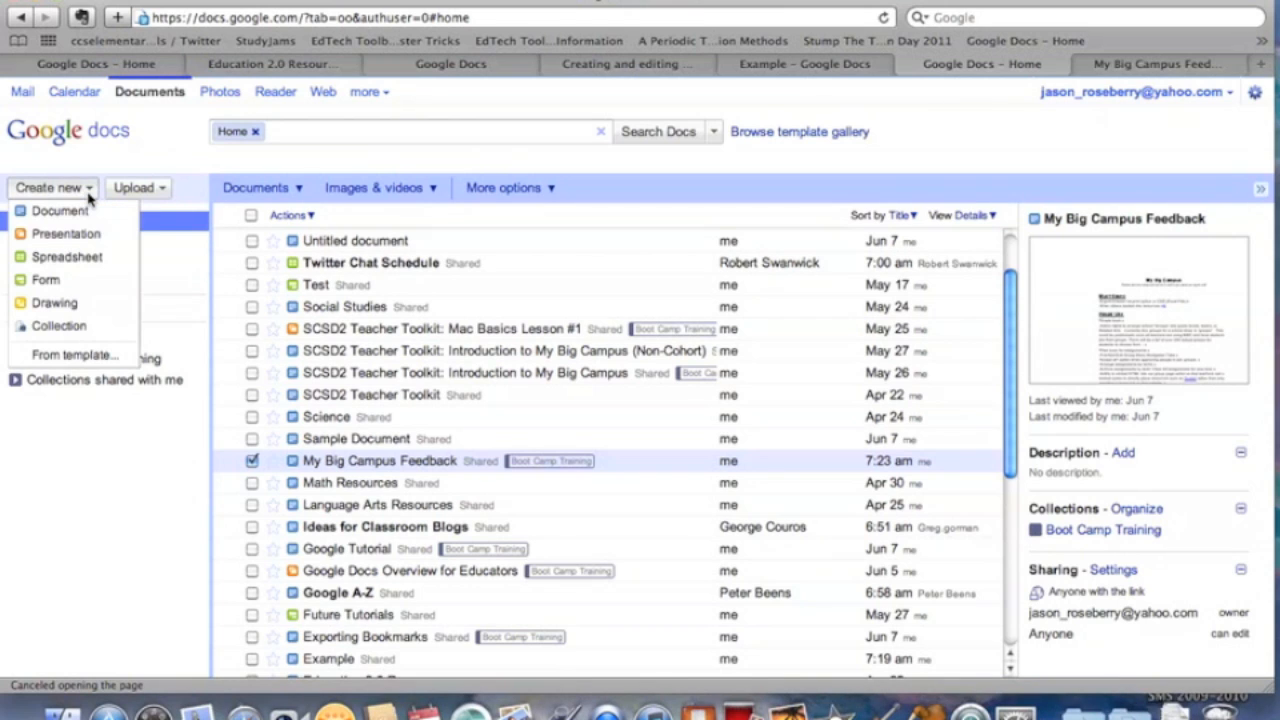
click(75, 283)
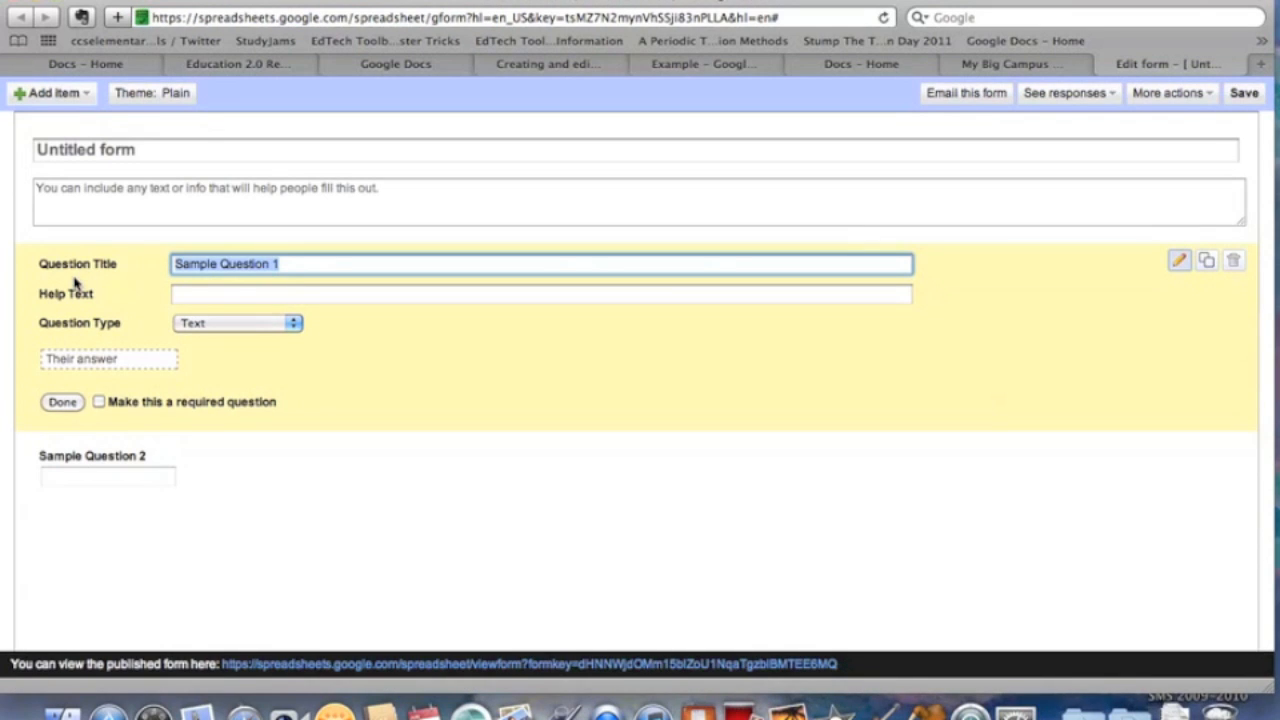
Title the first question 'What is your favorite season?' as a Text question, then return to Docs.
text(What)
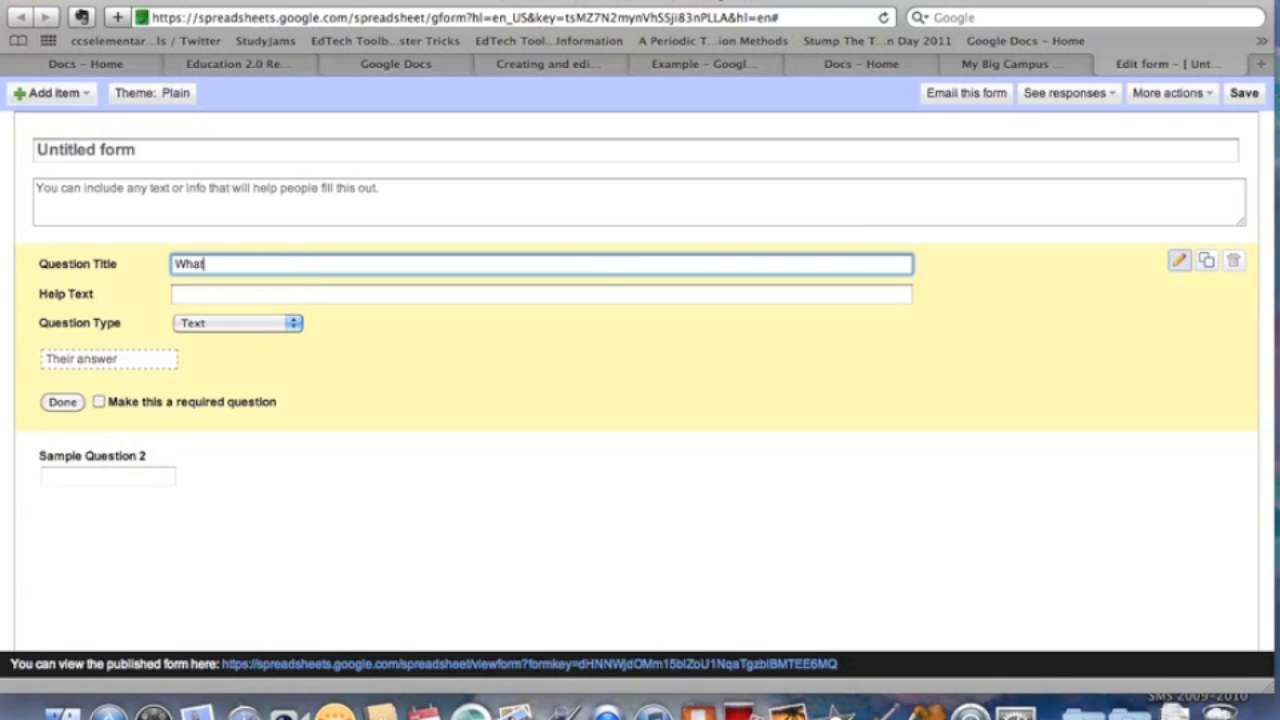
text( is your favorite season?)
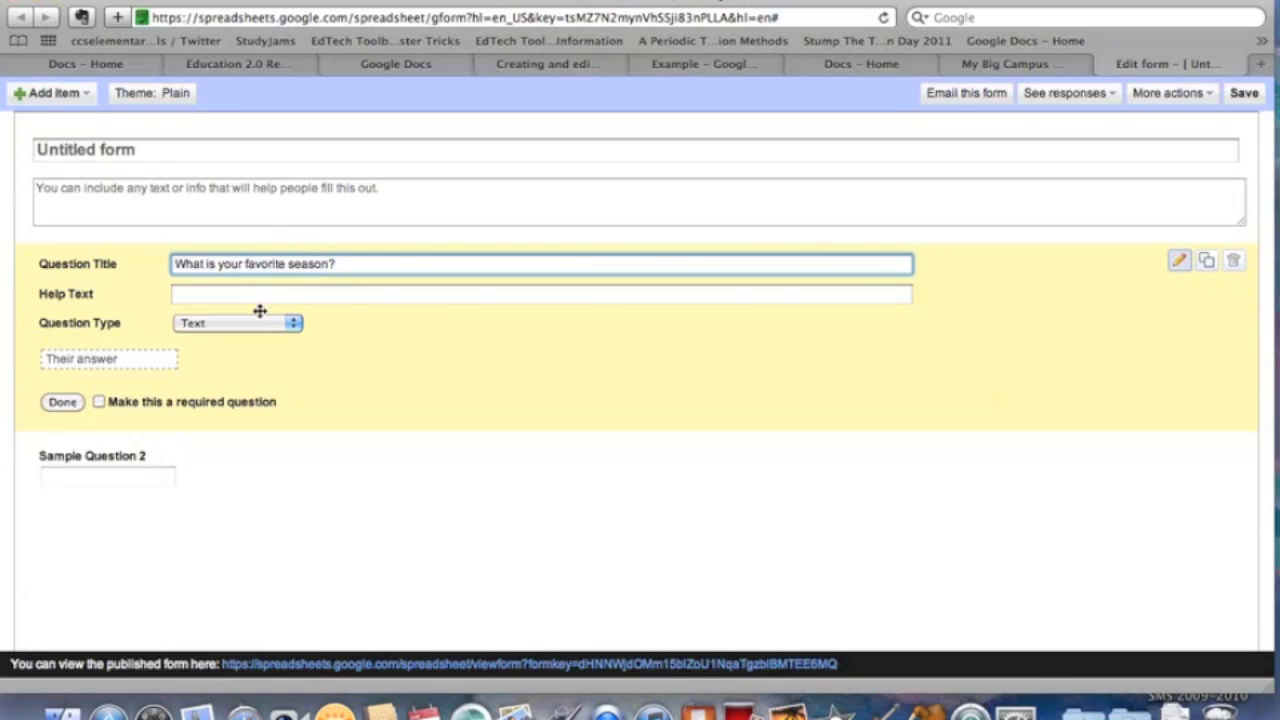
click(293, 323)
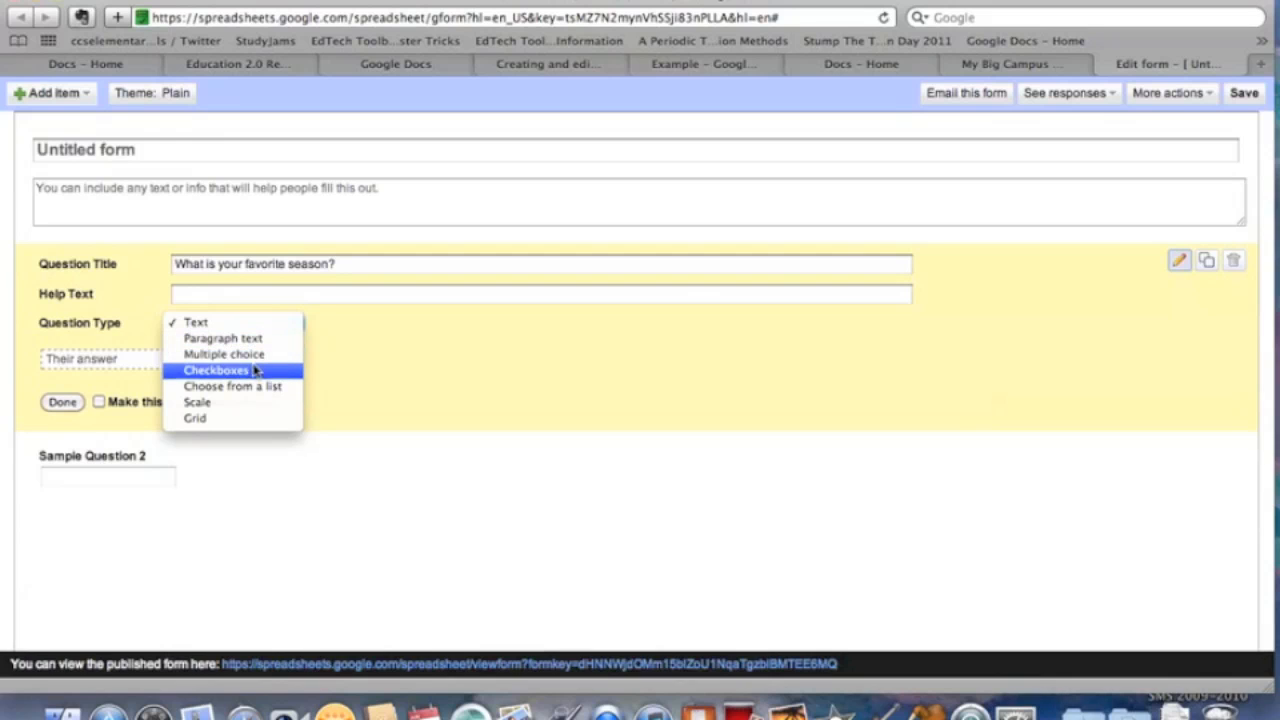
click(351, 368)
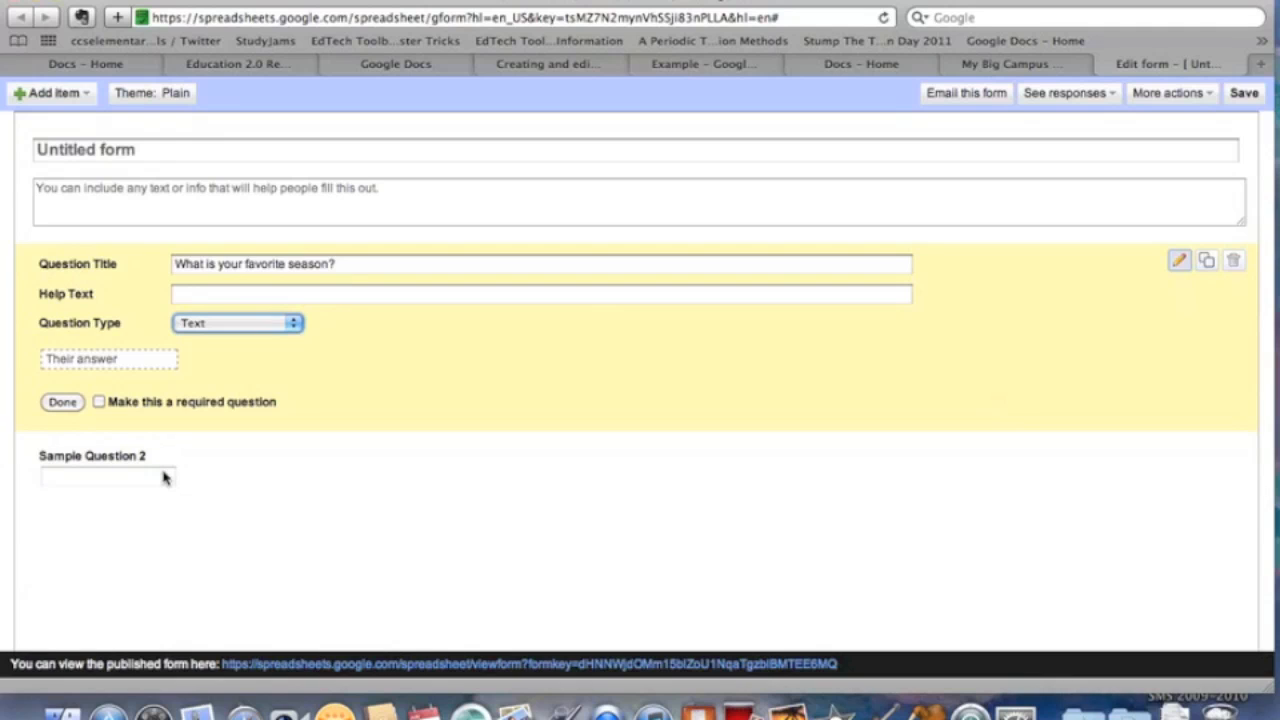
click(902, 67)
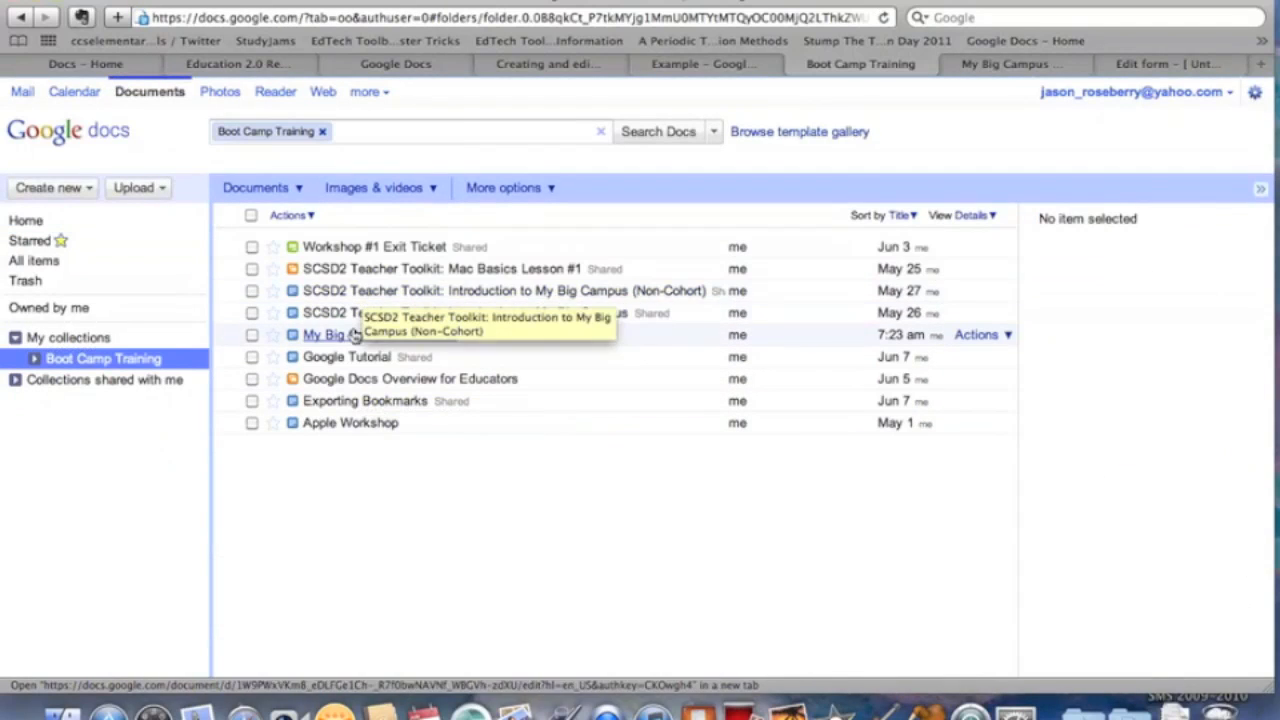
Open the Workshop #1 Exit Ticket sheet, view its live form, and show the 29-response summary.
click(400, 248)
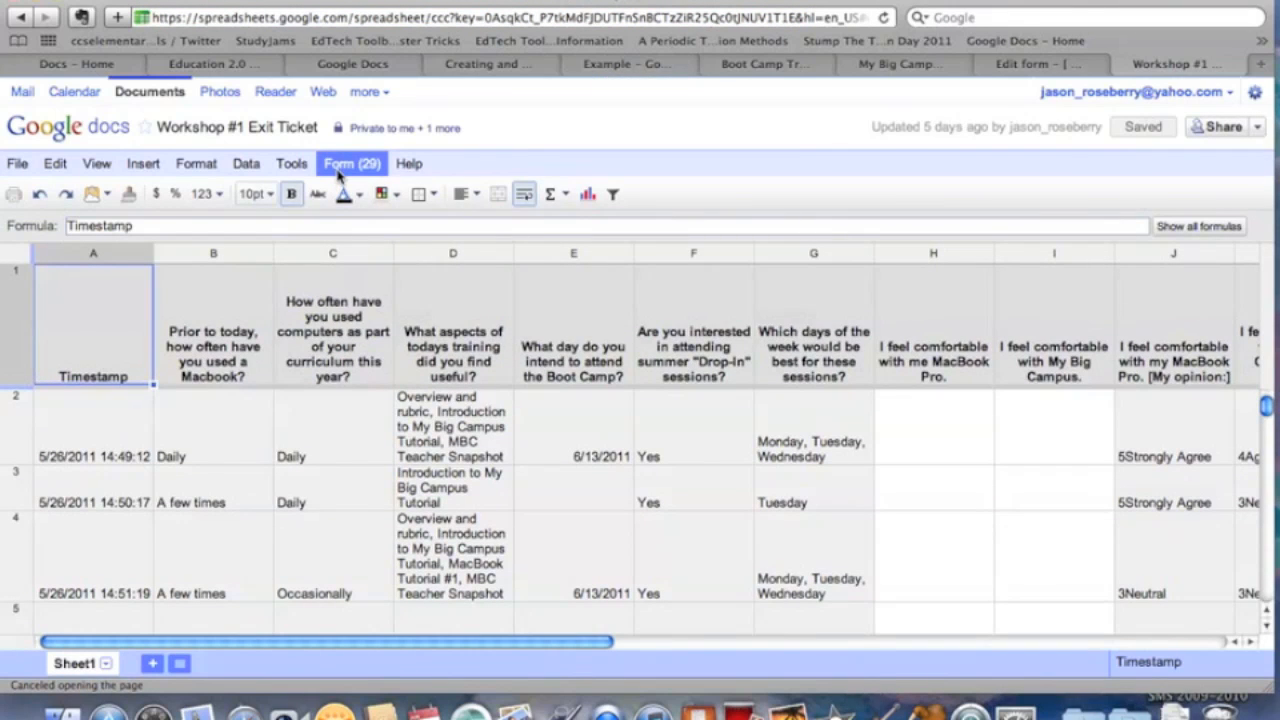
click(338, 165)
click(360, 252)
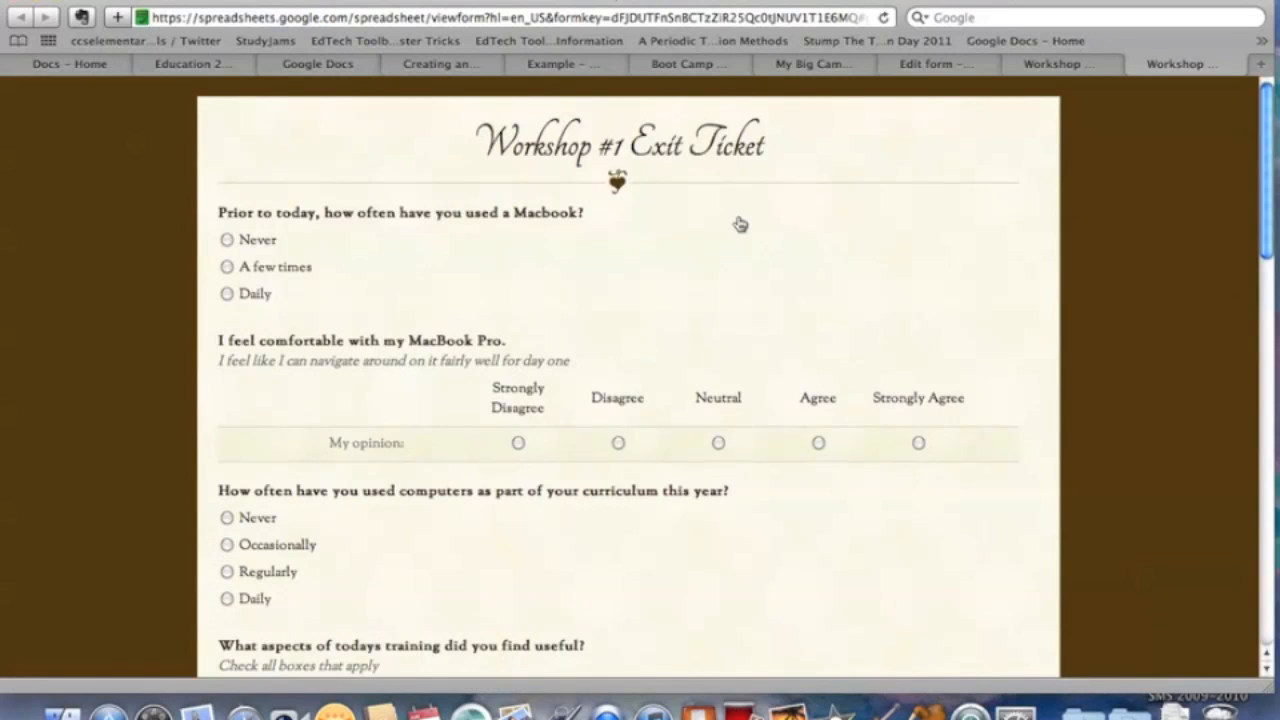
click(1080, 66)
click(350, 166)
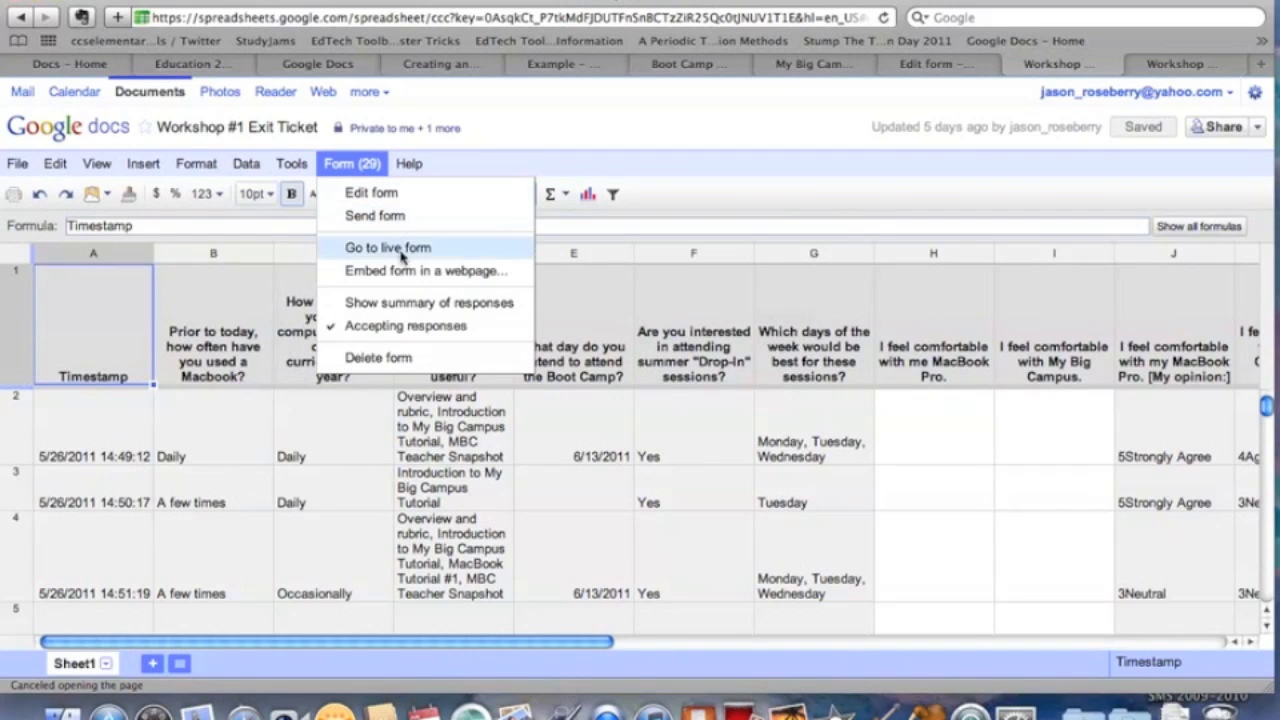
click(410, 303)
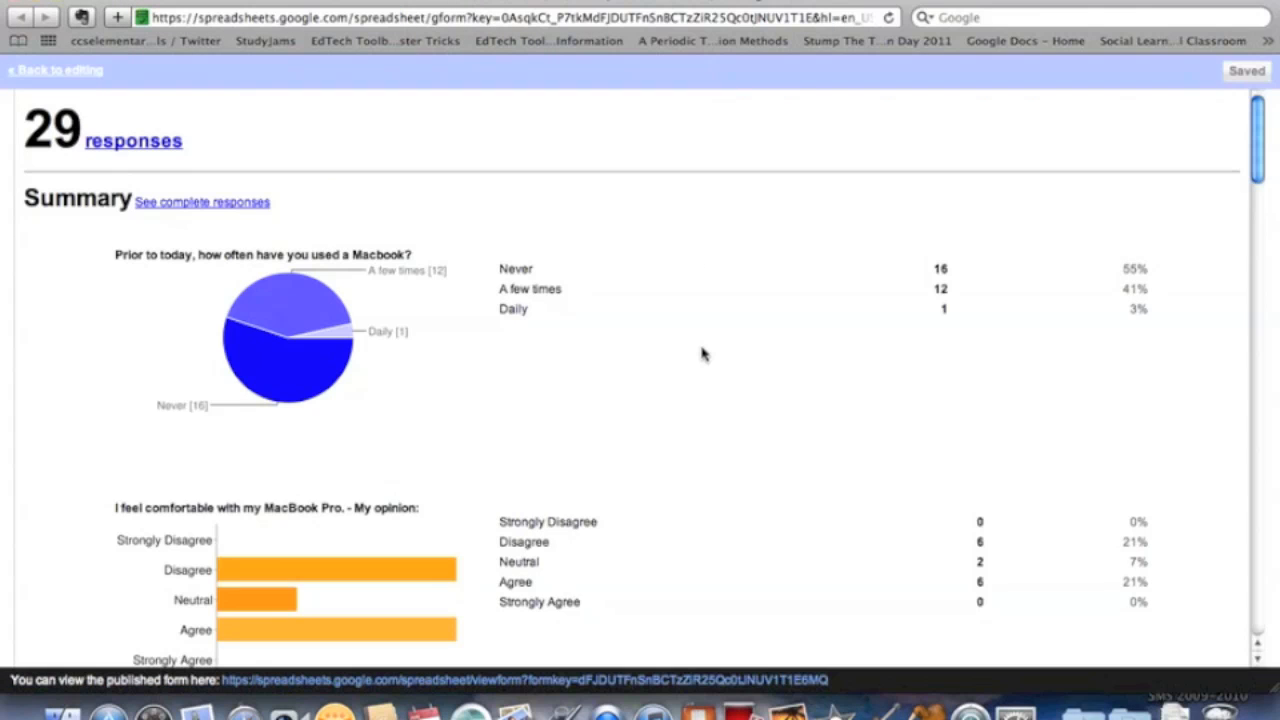
scroll(703, 354, down, 3)
scroll(703, 354, down, 7)
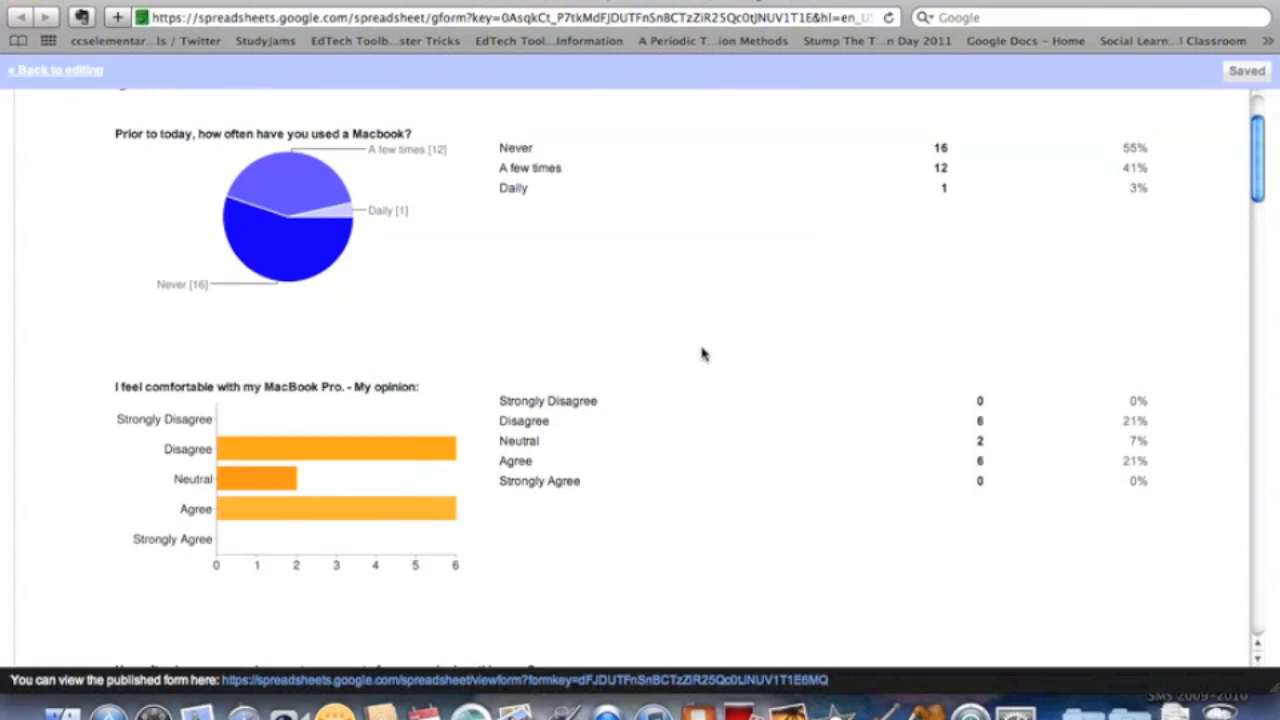
scroll(703, 354, down, 4)
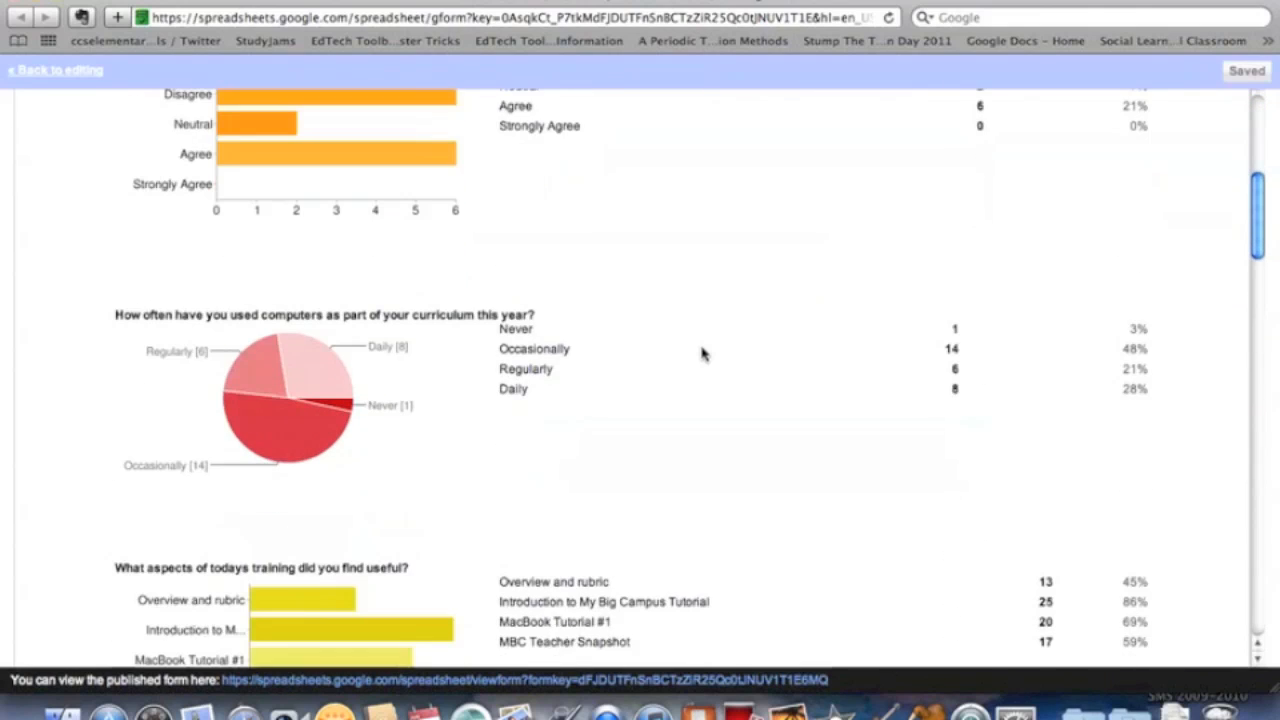
scroll(703, 354, down, 2)
scroll(703, 354, down, 15)
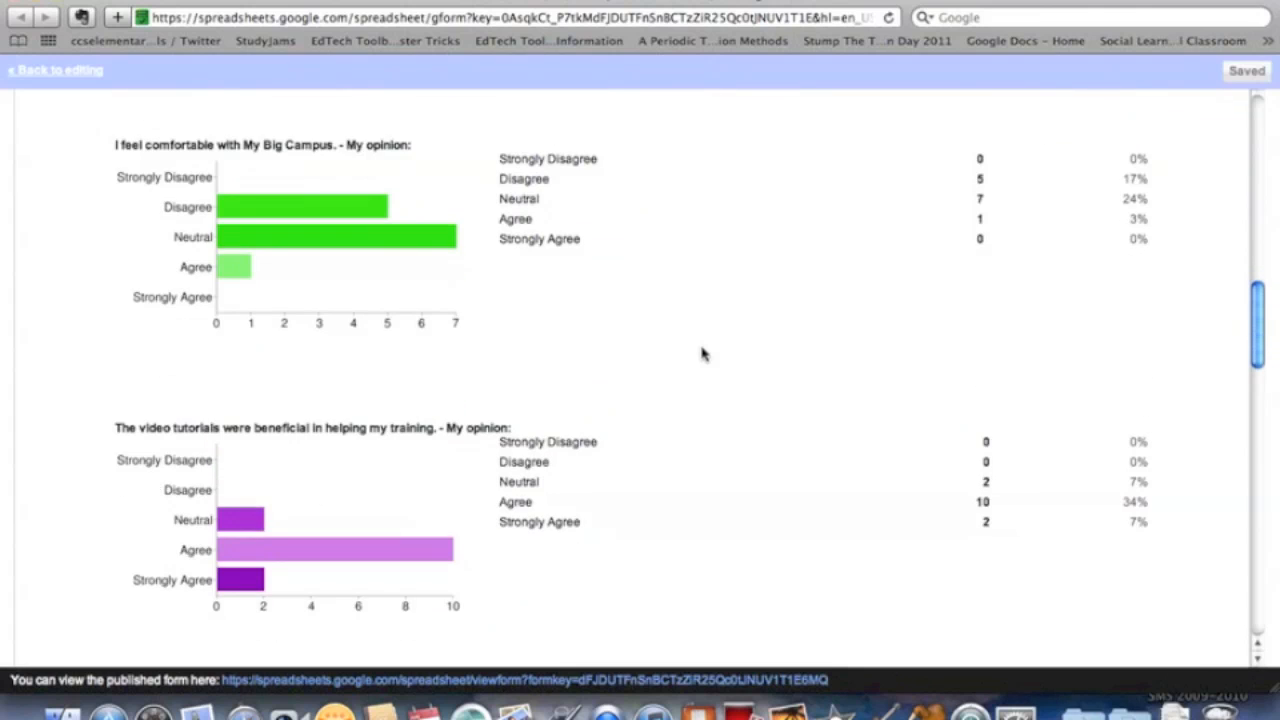
scroll(703, 354, up, 20)
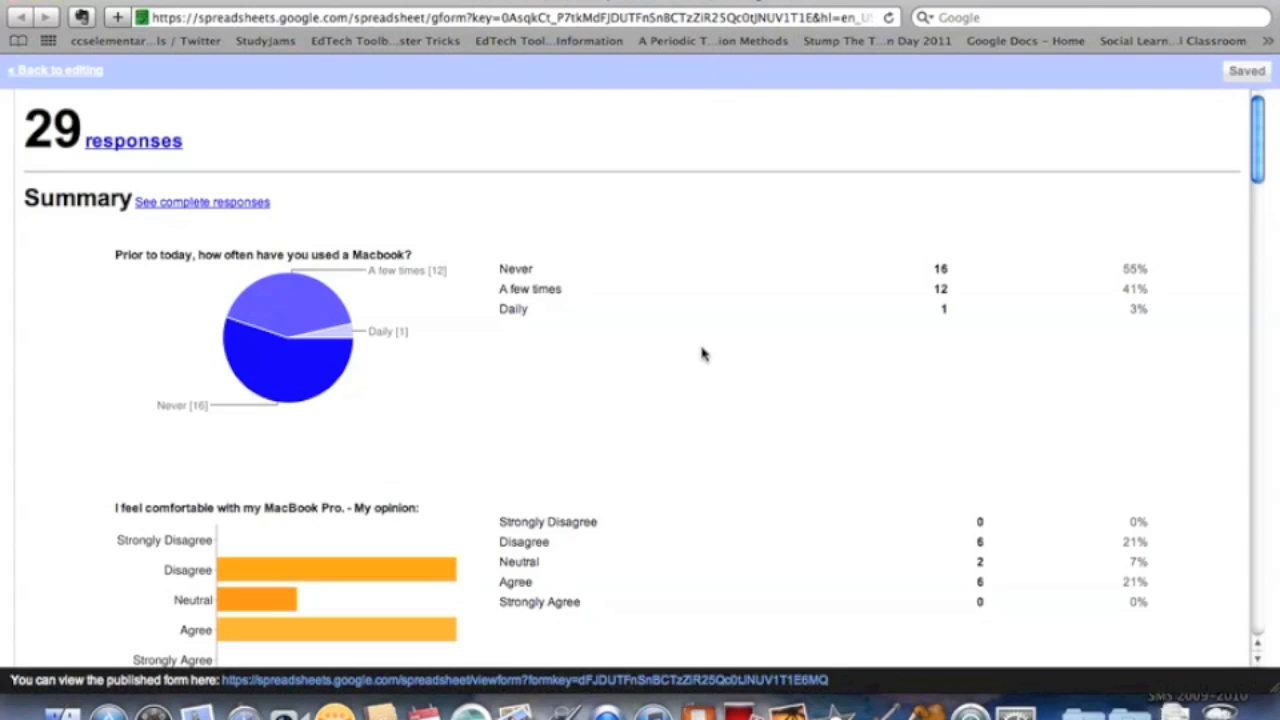
scroll(702, 353, down, 1)
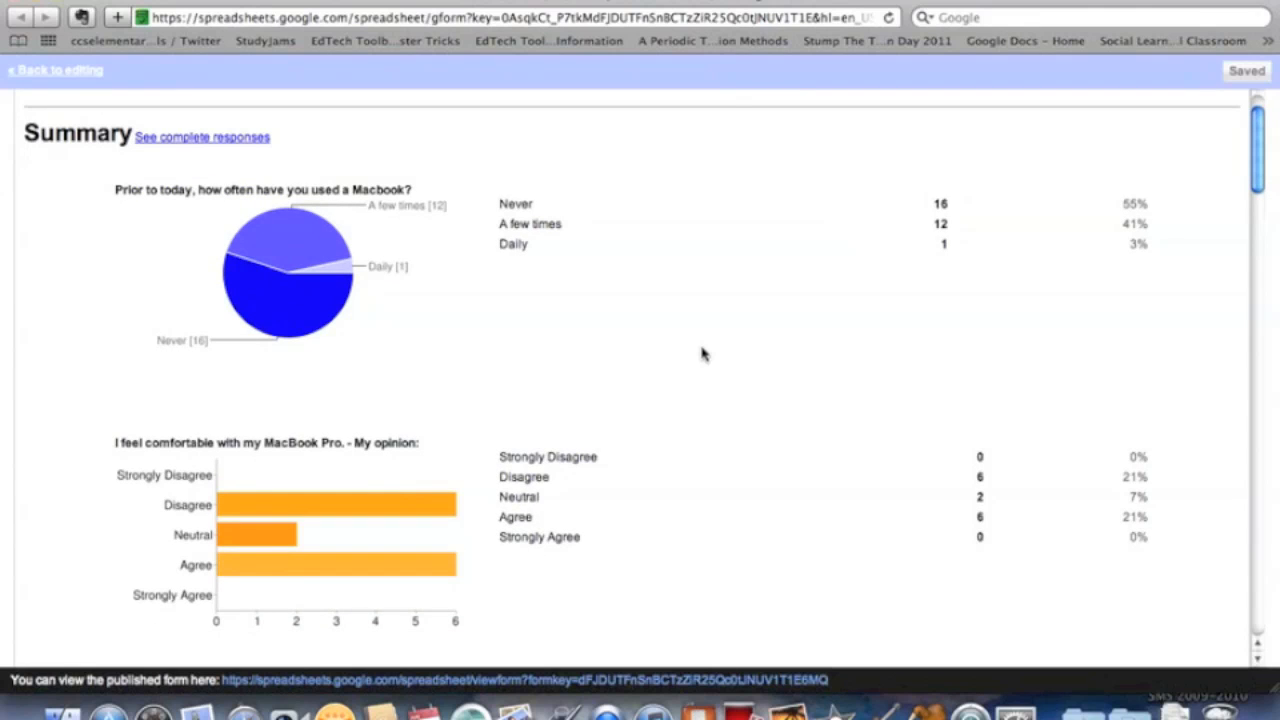
scroll(702, 353, down, 1)
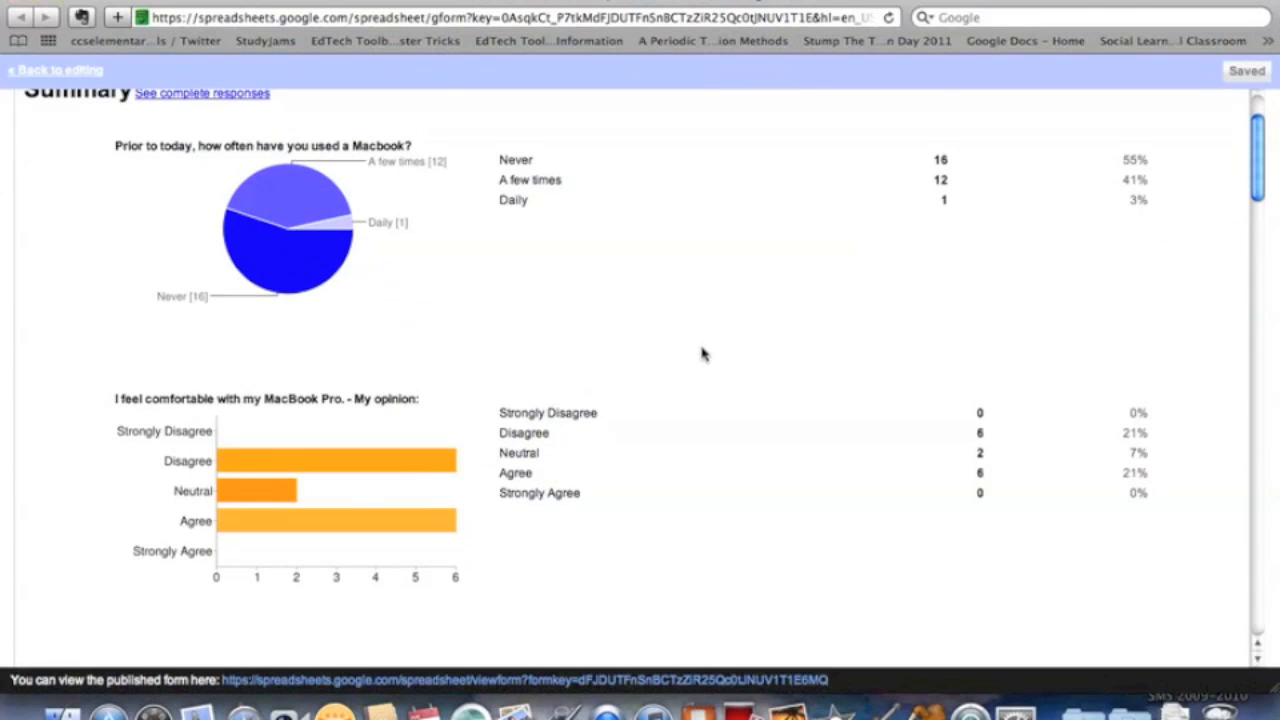
scroll(702, 353, down, 4)
scroll(702, 353, down, 4)
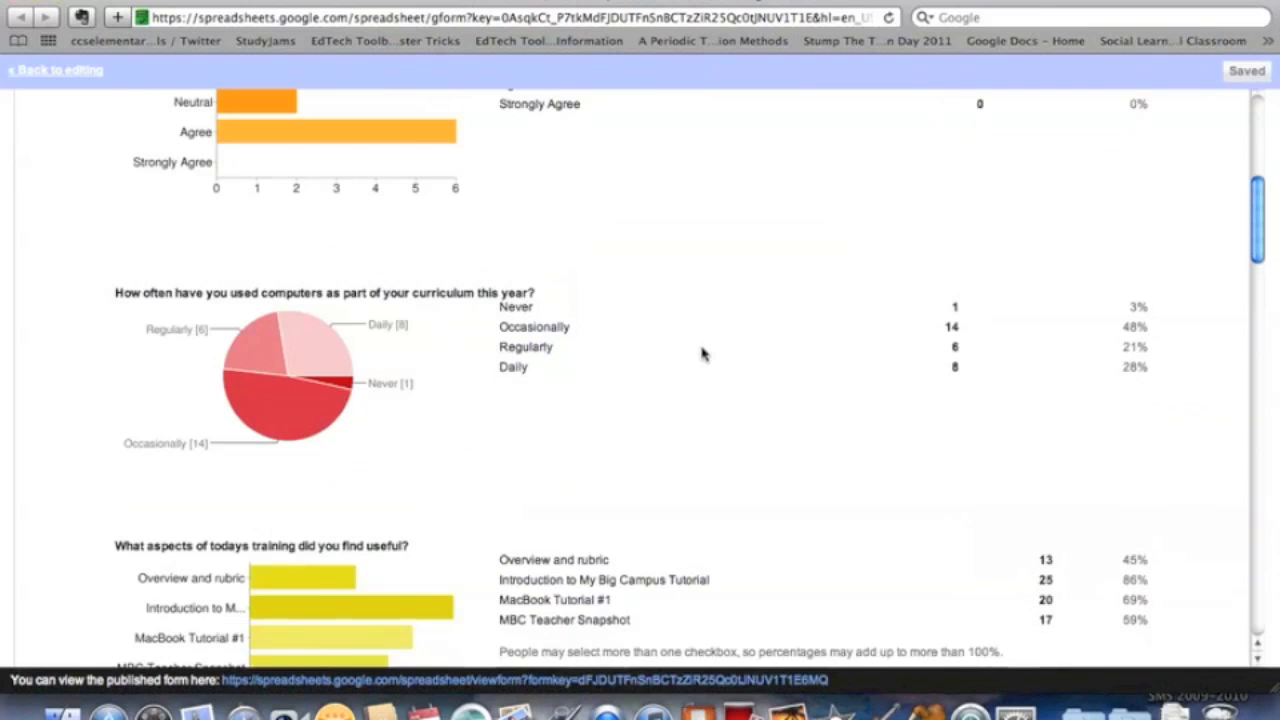
scroll(702, 353, down, 4)
scroll(702, 353, up, 15)
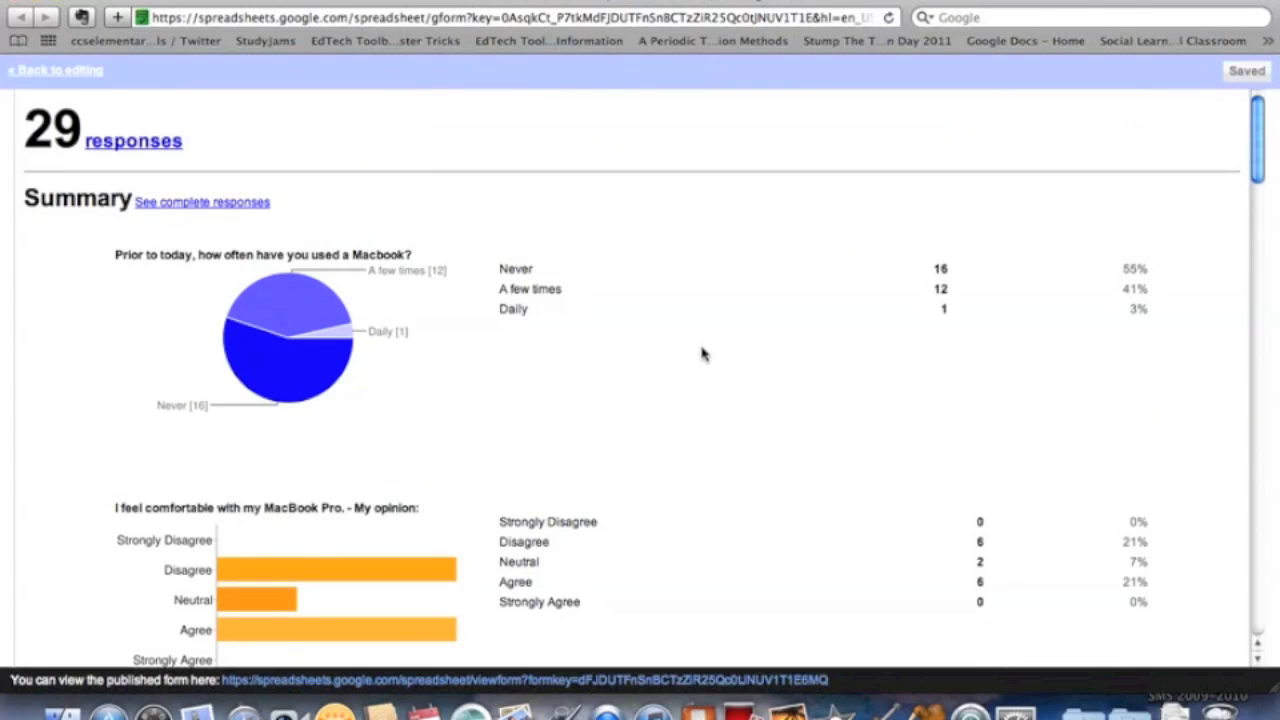